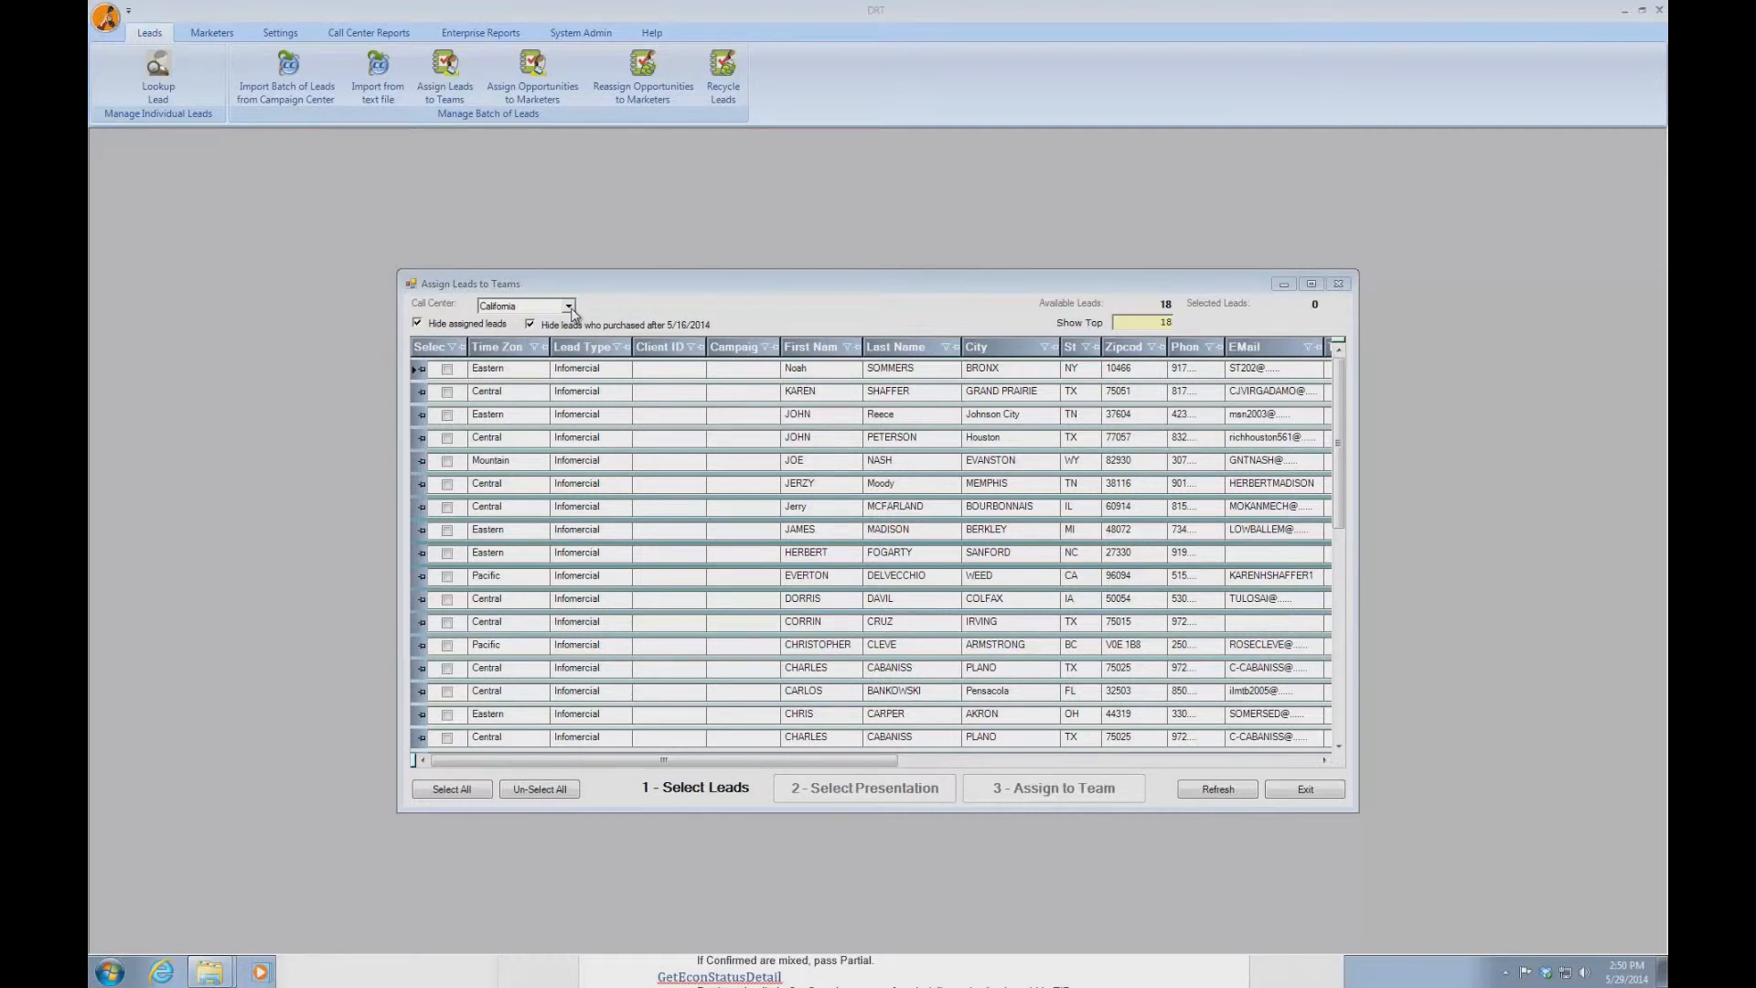
Switch the call center to Arizona to view its leads, and set it back to California
click(569, 309)
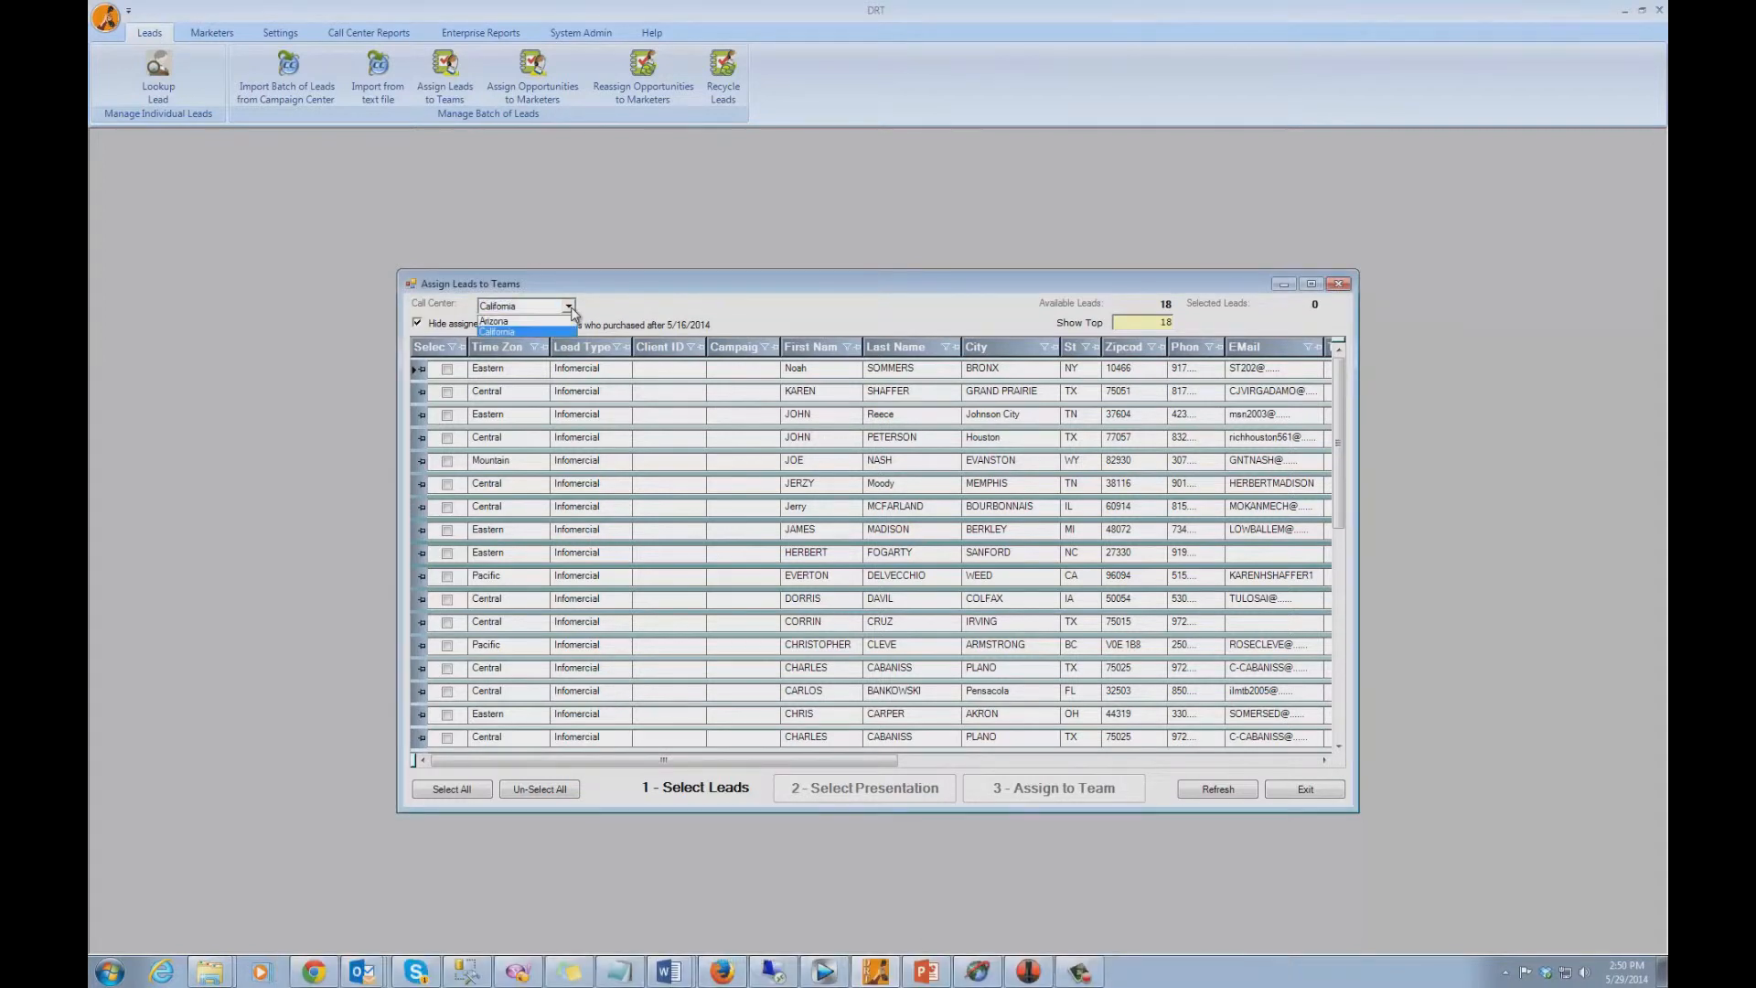
click(569, 308)
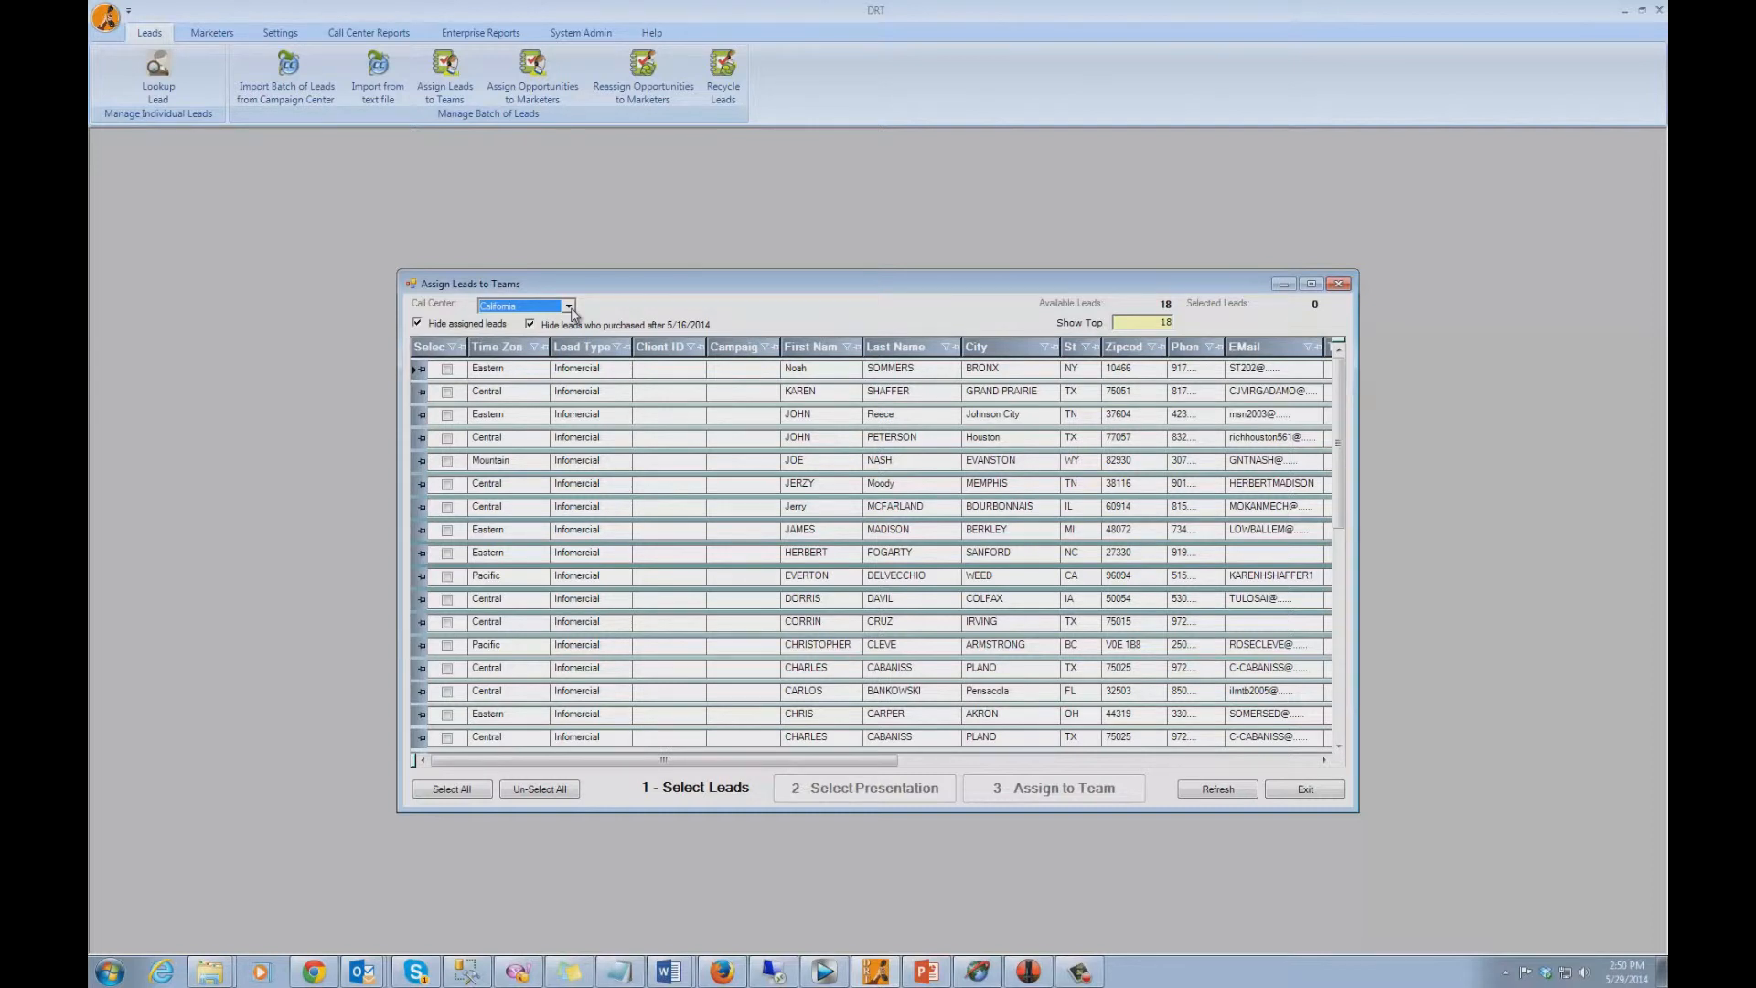
click(568, 308)
click(556, 323)
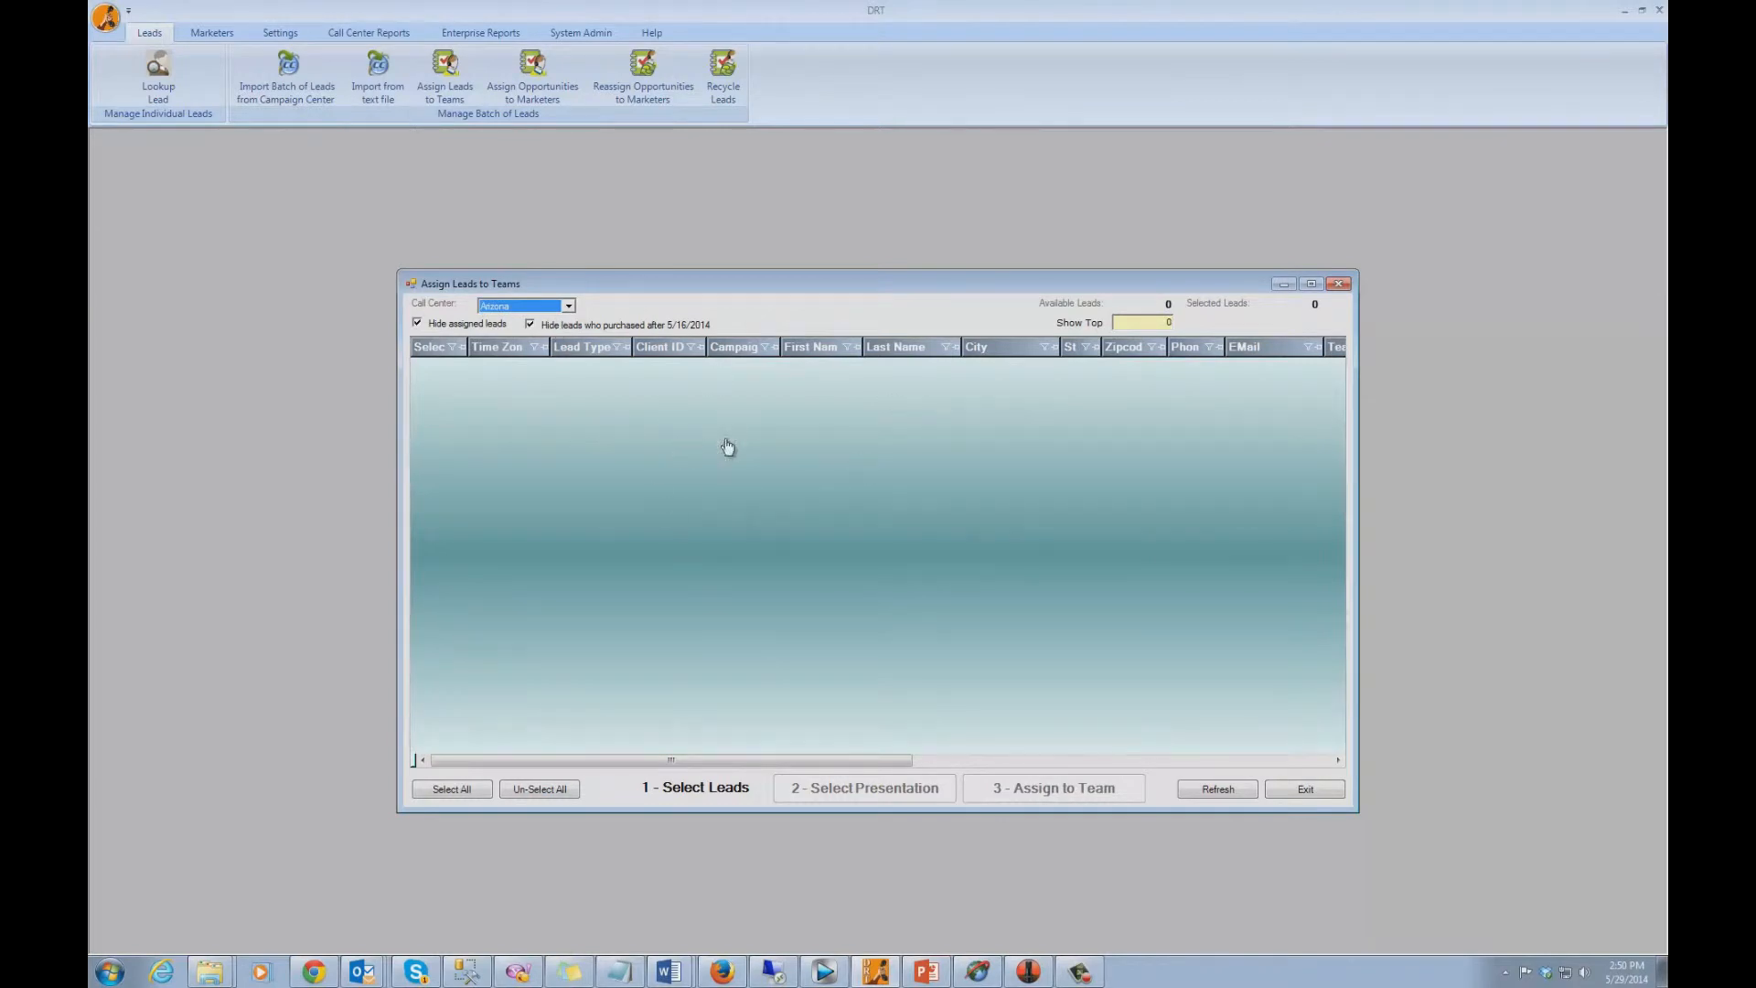
click(569, 308)
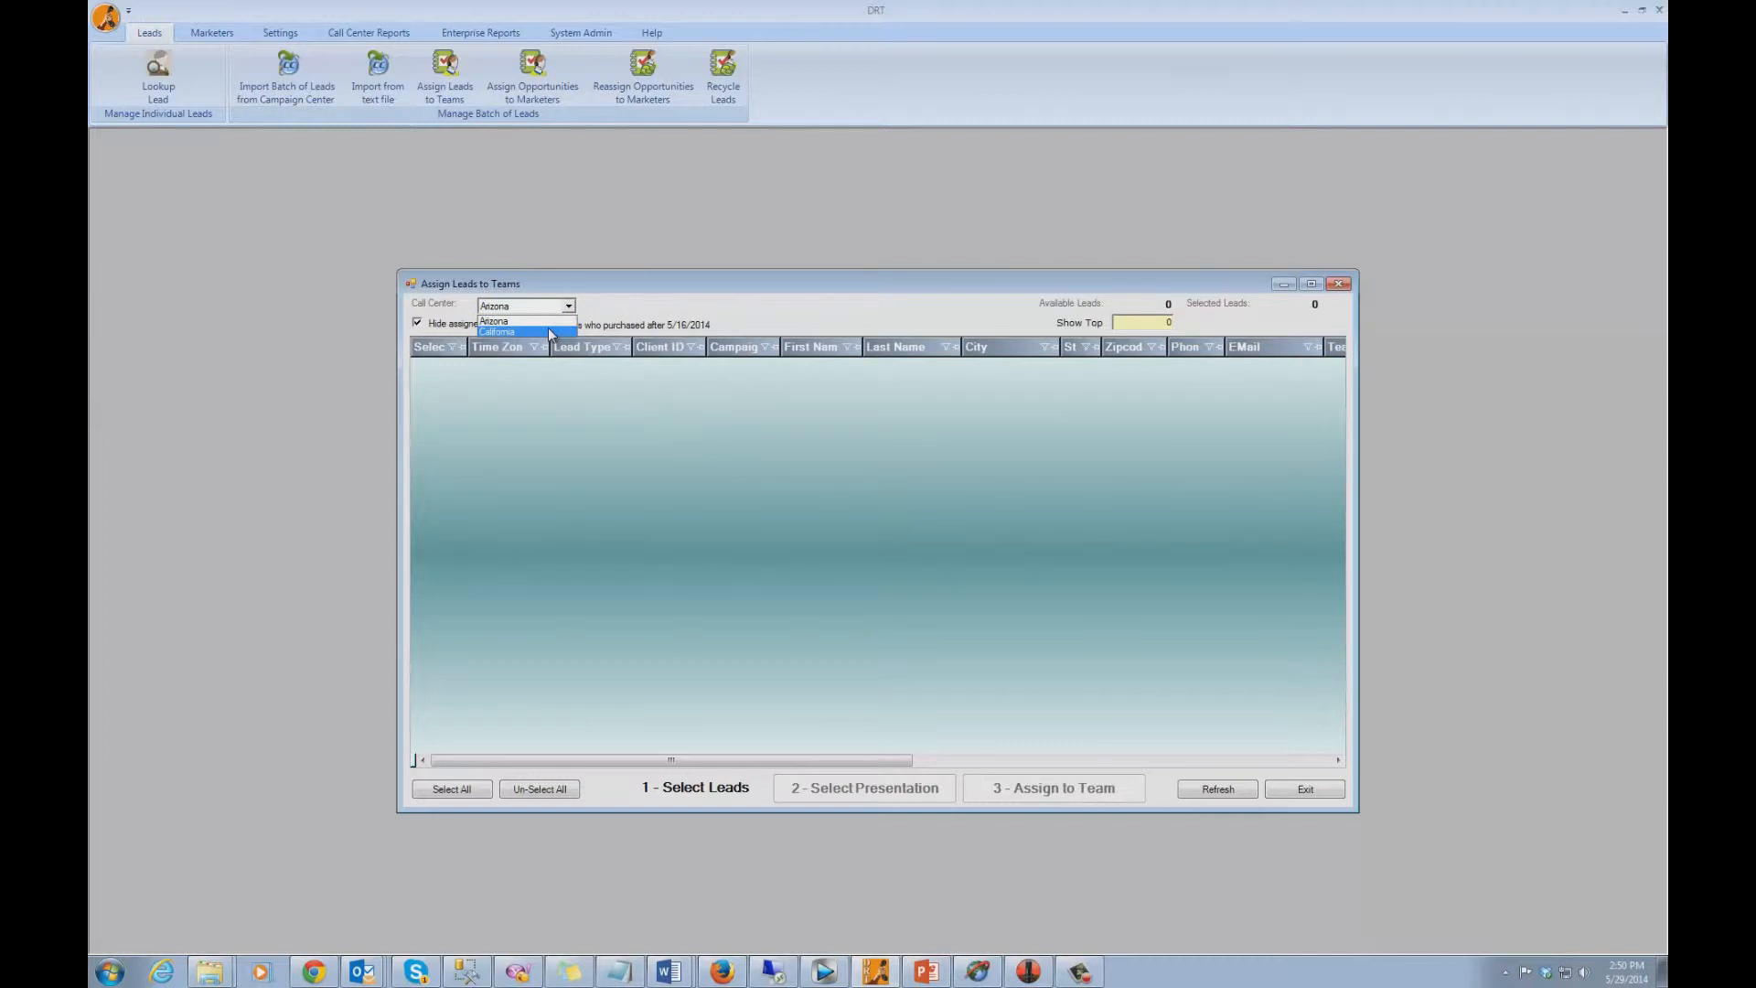
click(547, 327)
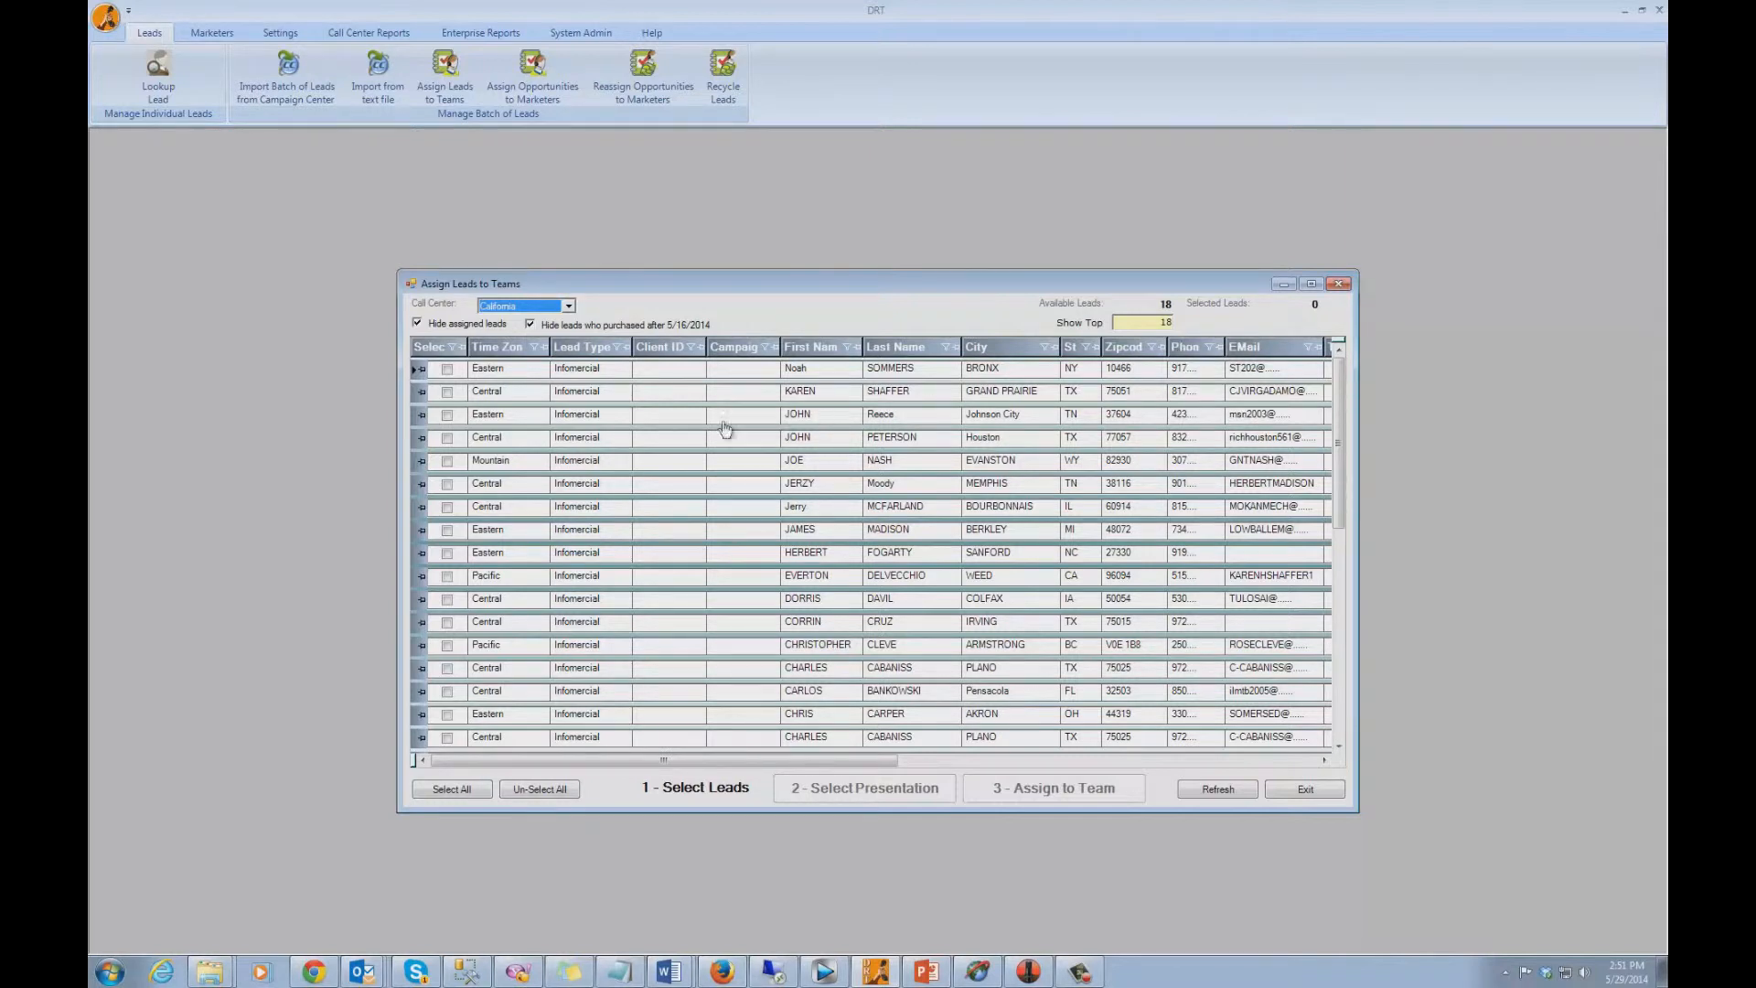
Select the second, third and fourth leads in the list, and deselect all three
click(448, 439)
click(448, 415)
click(447, 392)
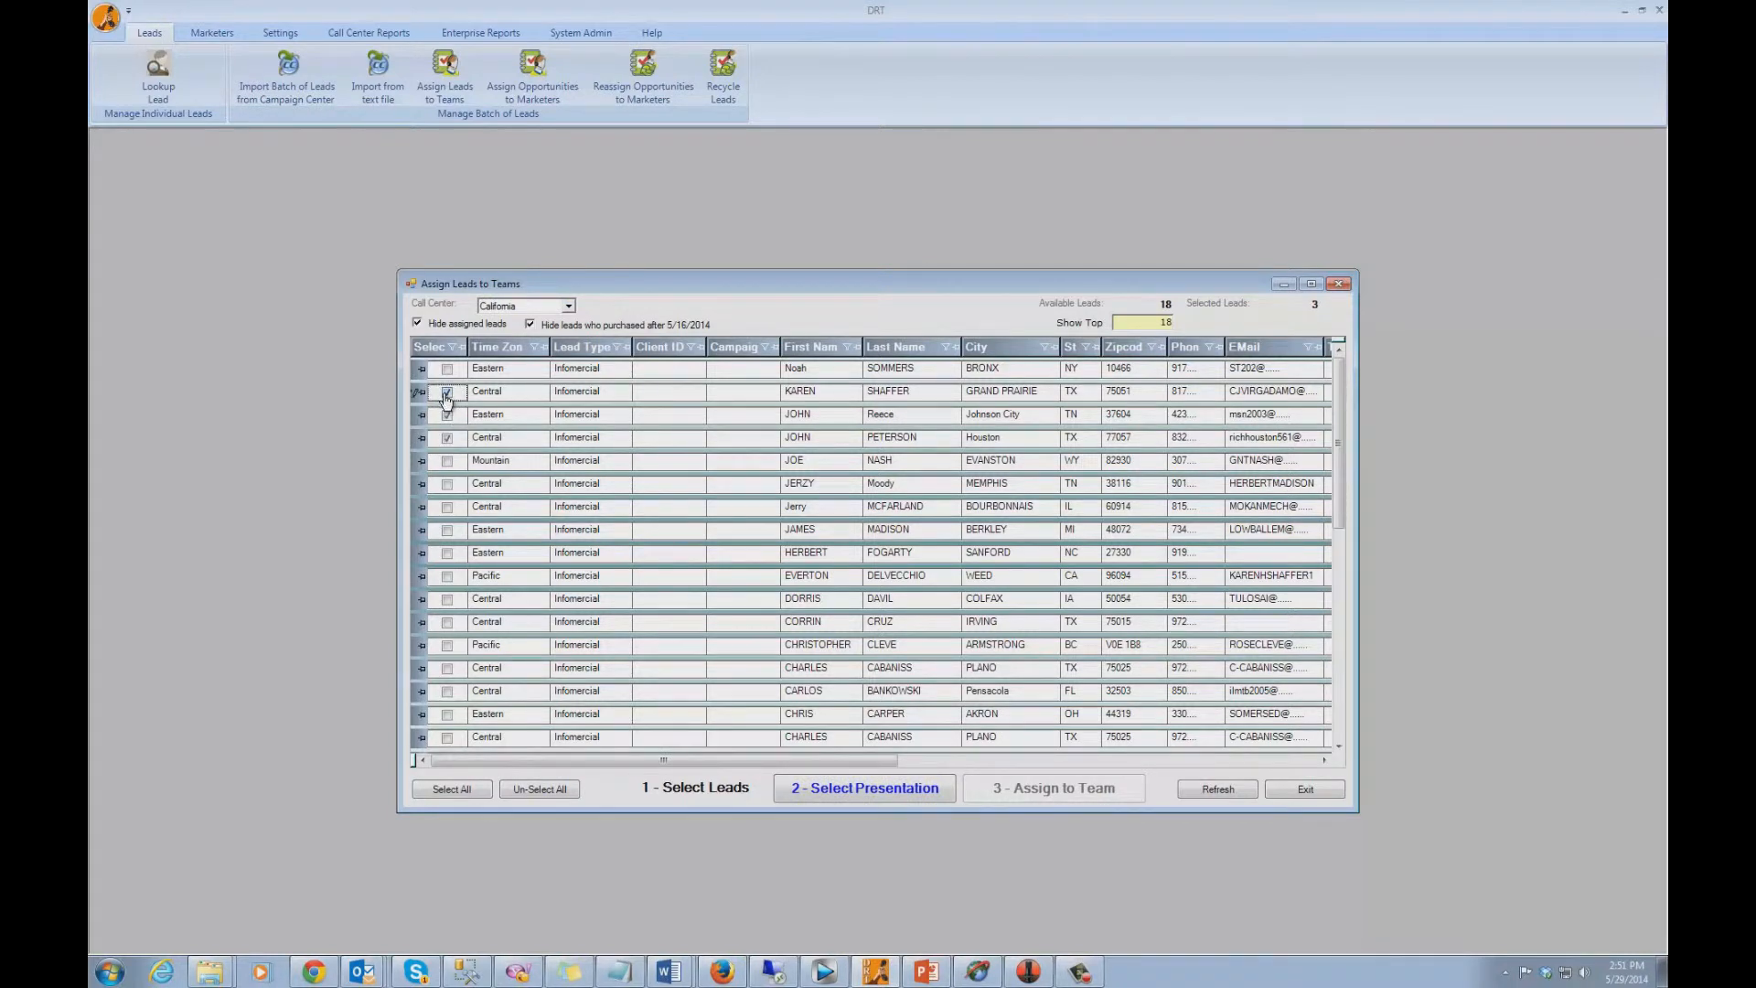
click(447, 438)
click(447, 415)
click(447, 392)
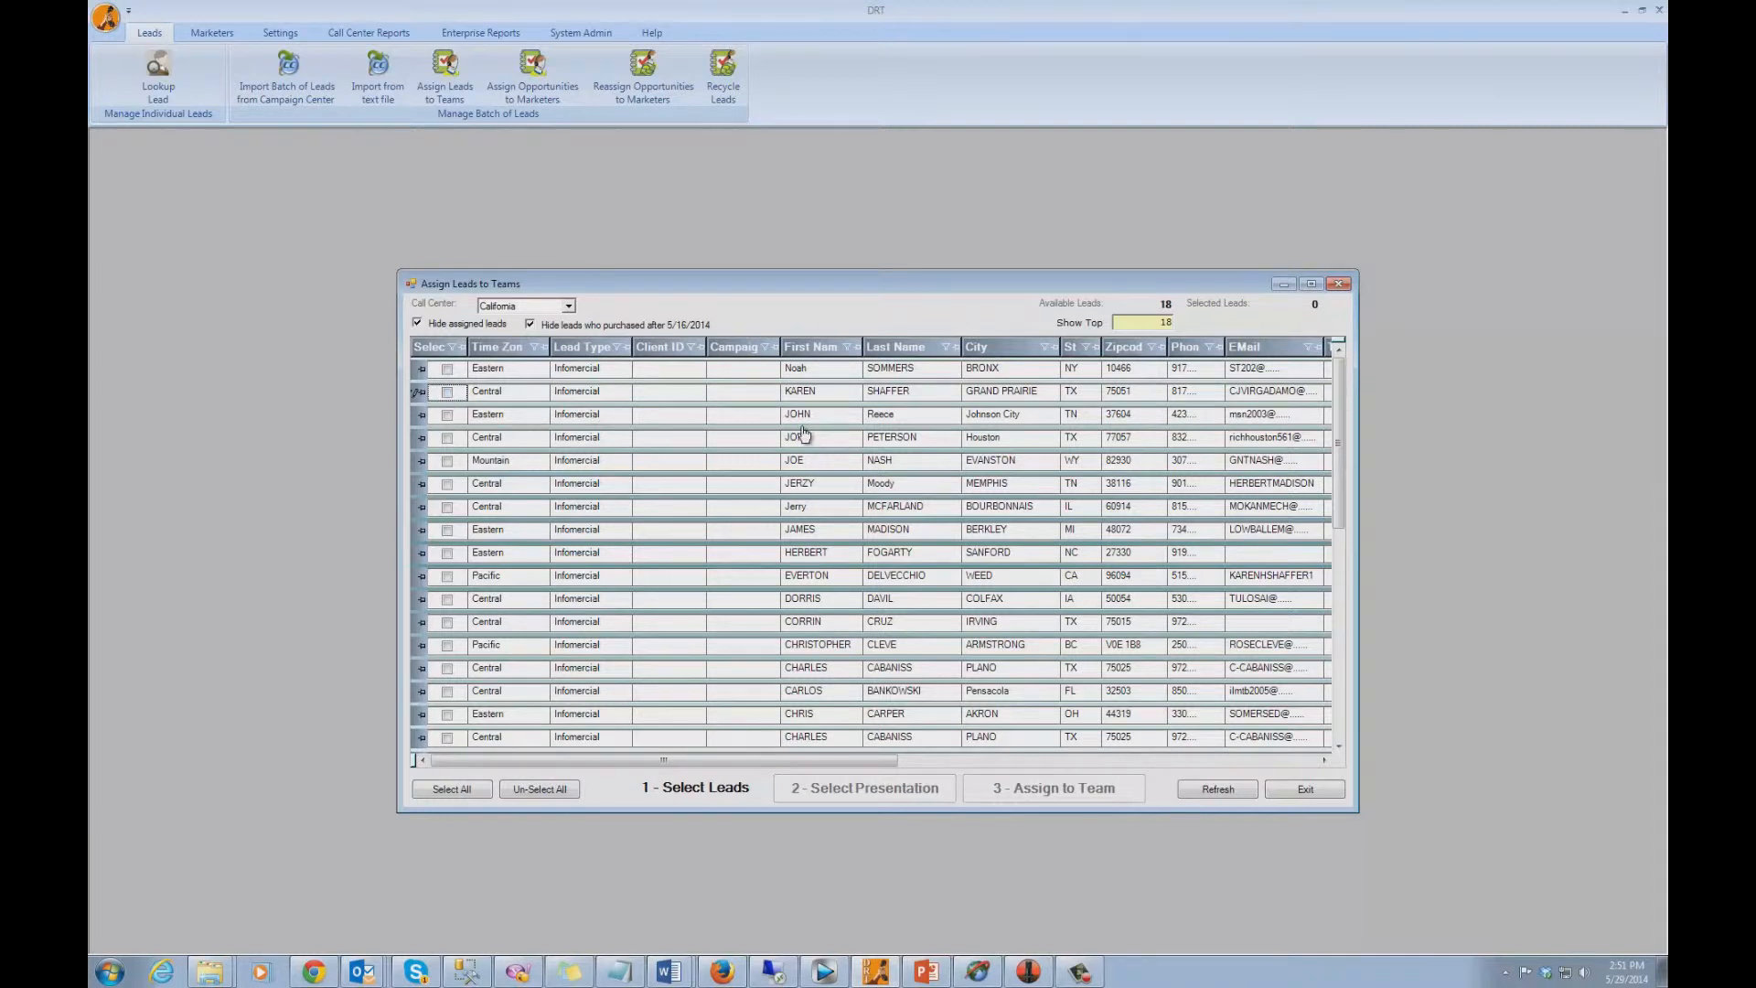
Limit the list to the top 10 leads, and set the limit back to 18
double_click(1163, 324)
text(10)
key(Tab)
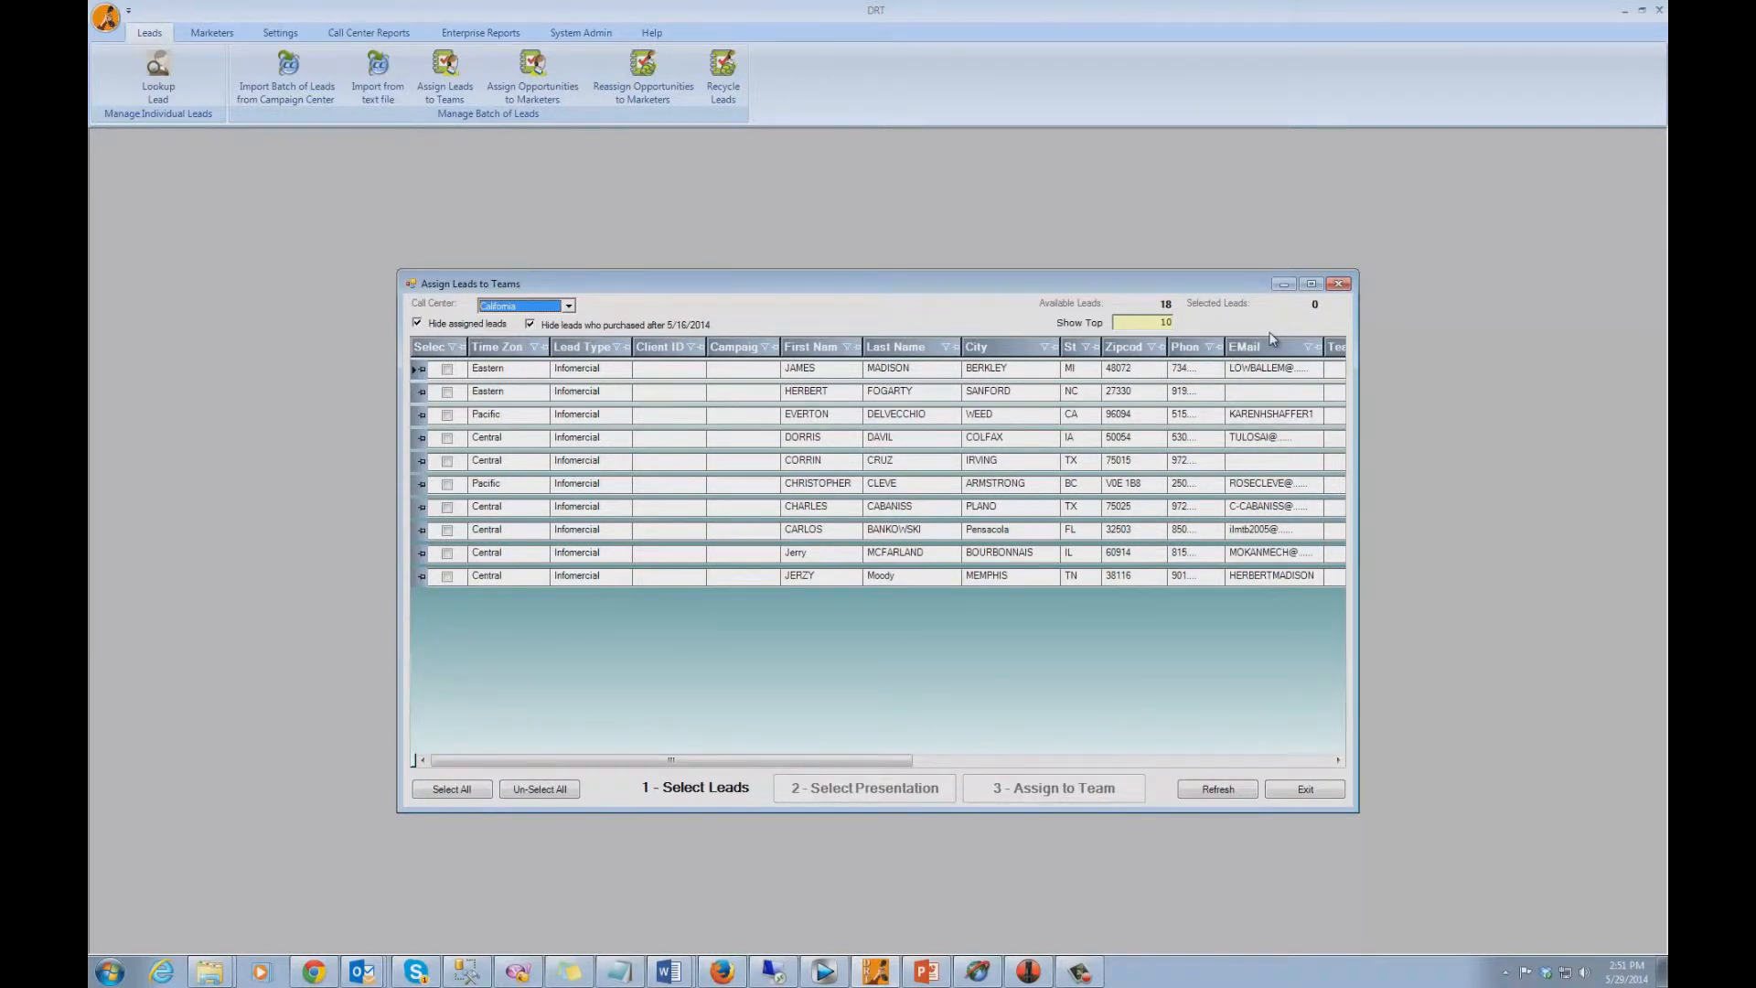
click(1143, 323)
text(18)
key(Tab)
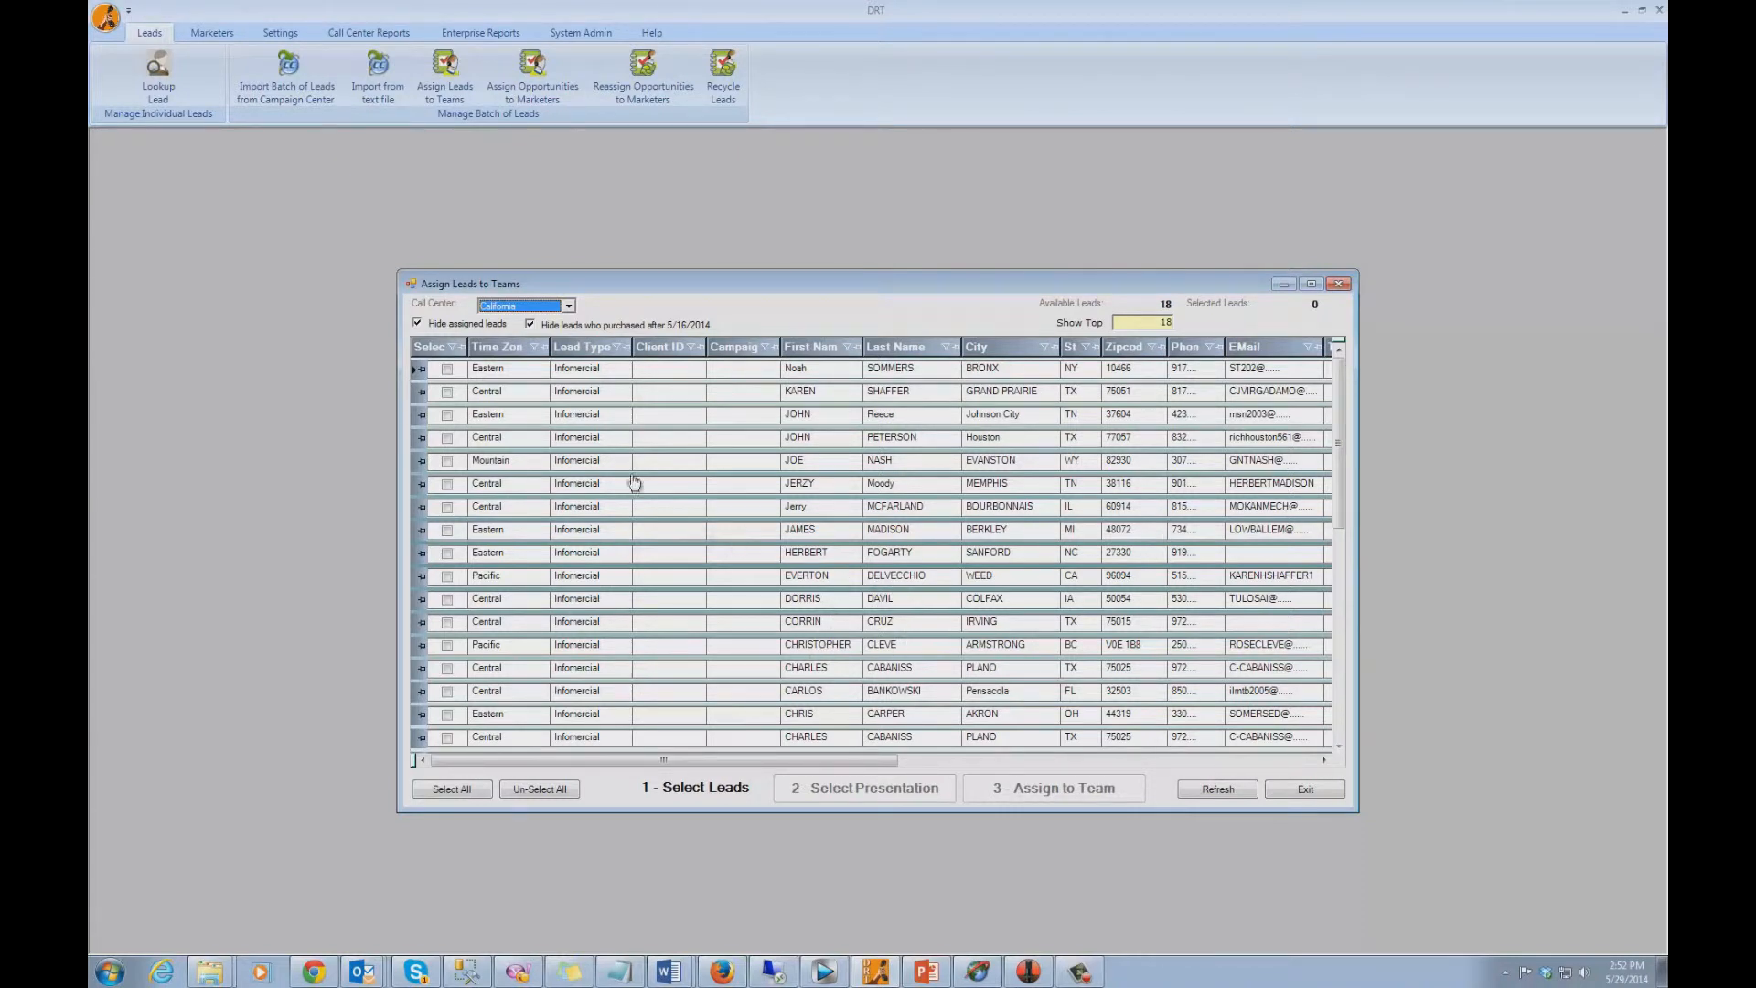
Include already assigned leads in the list, and hide them again
click(418, 323)
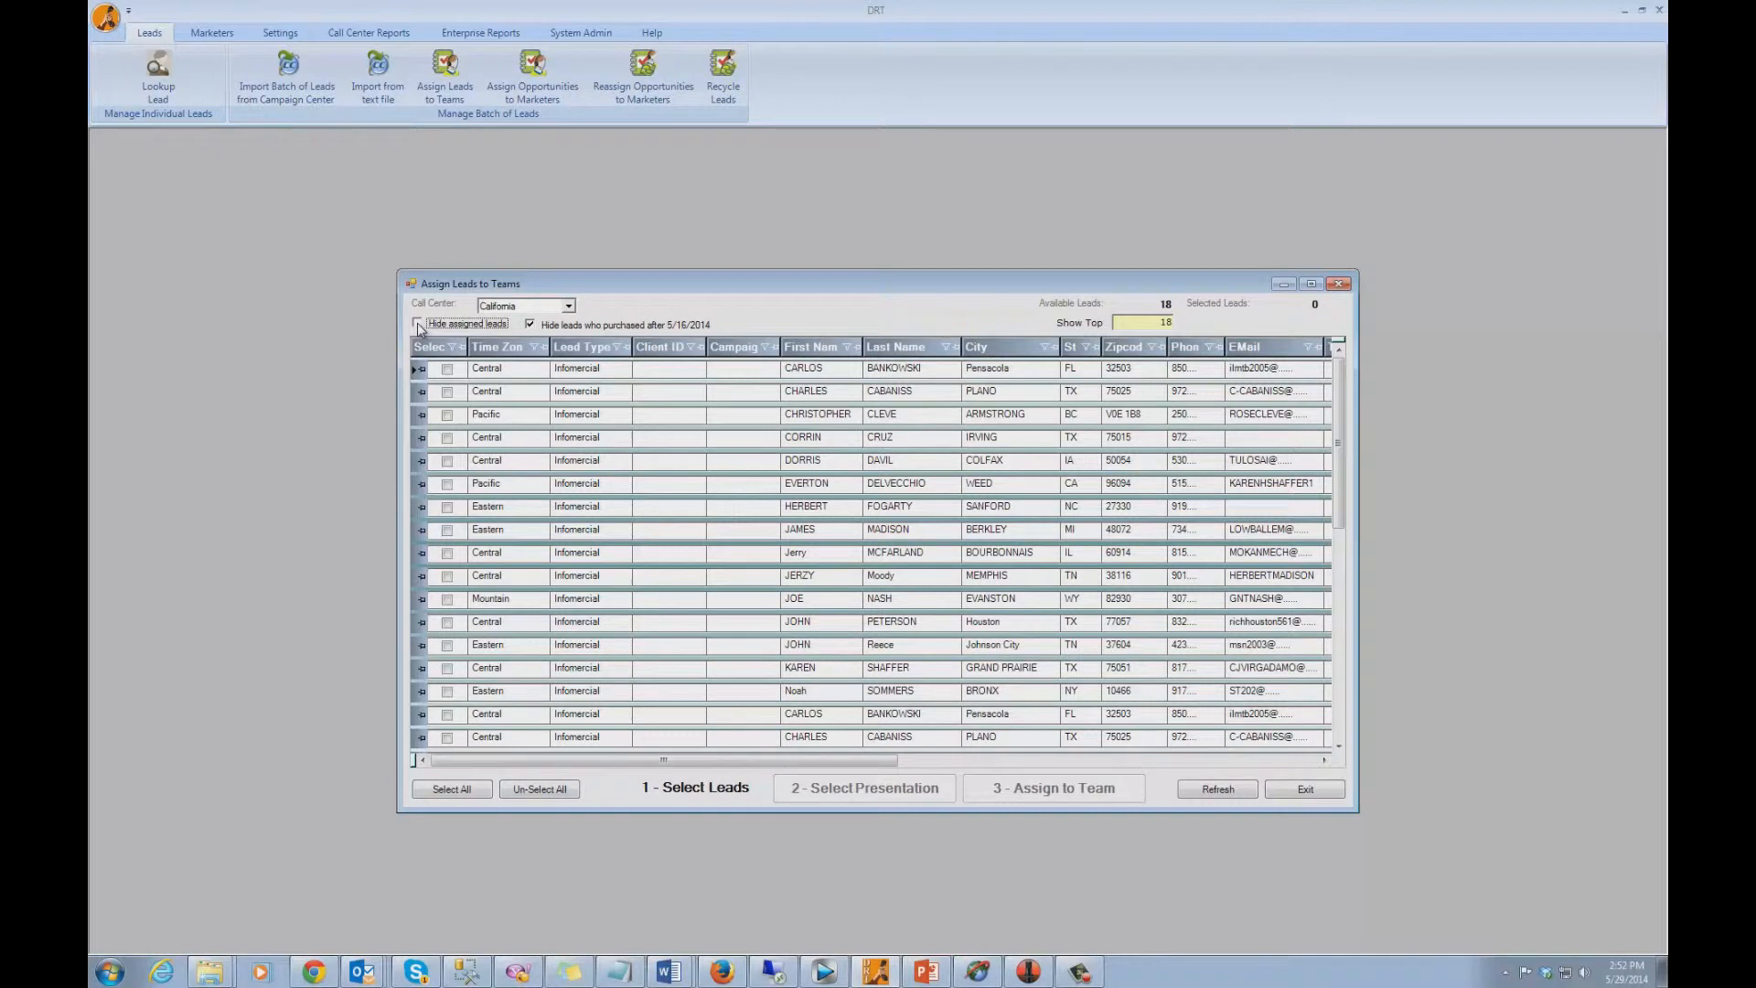
click(418, 323)
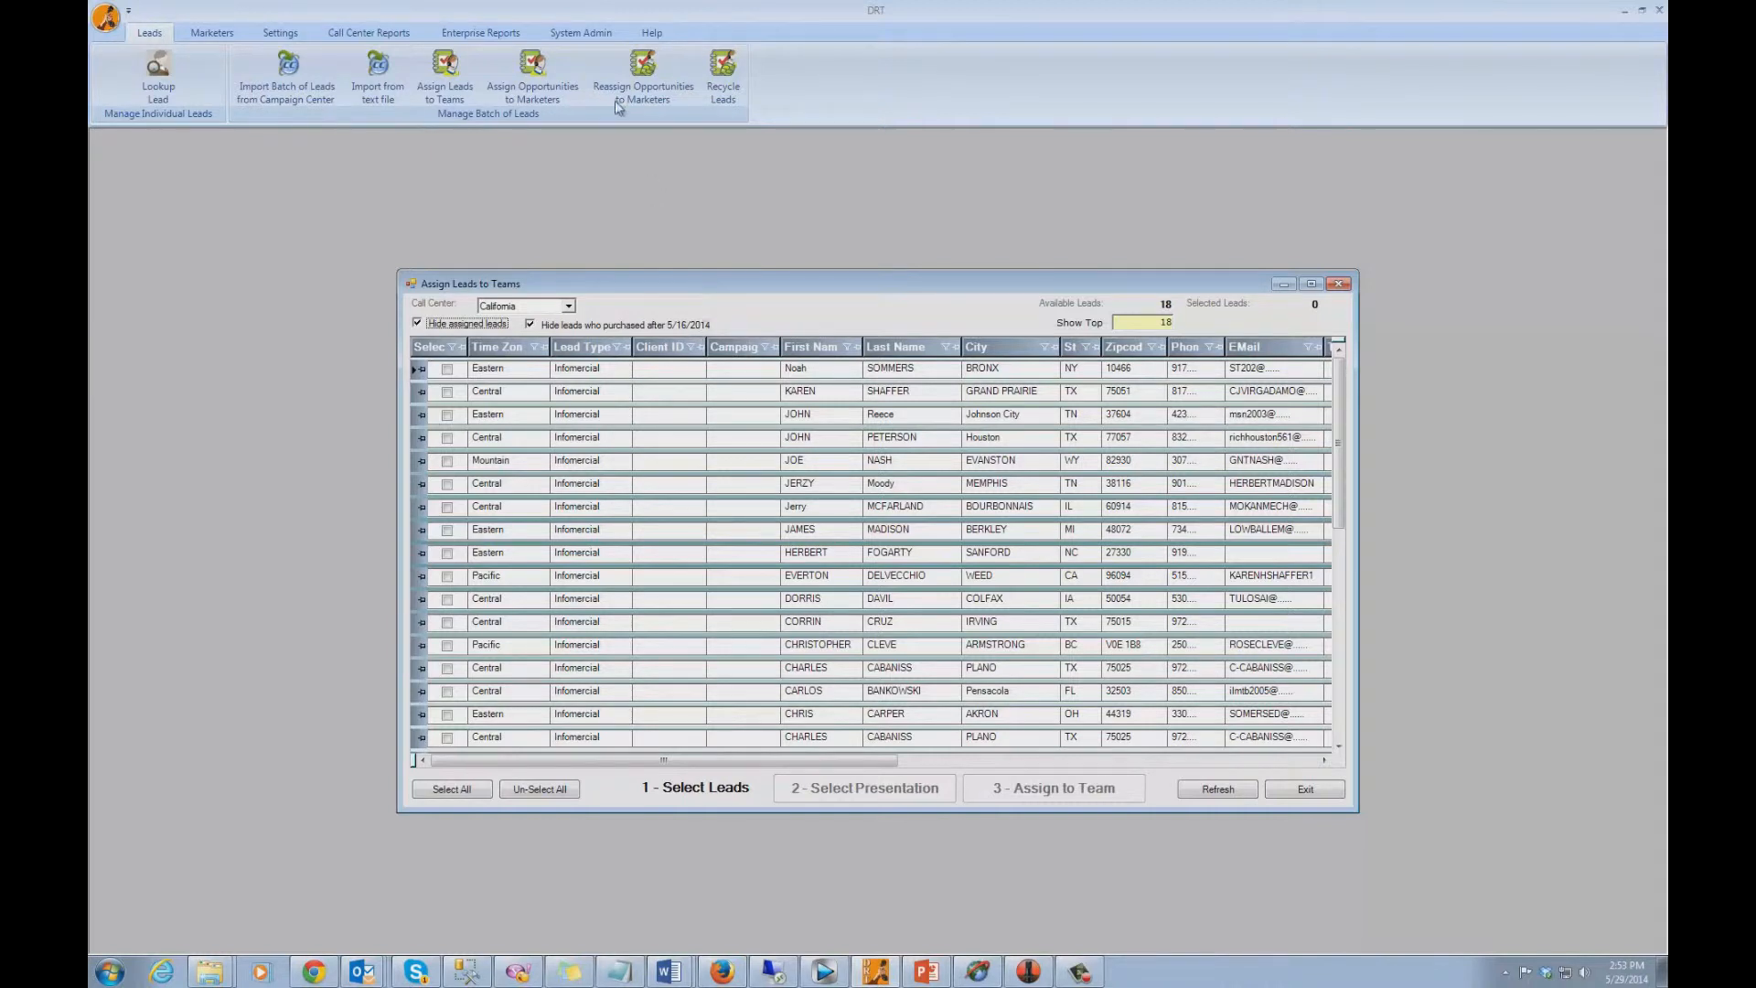
Examine the lead aging options in the system administration settings, saving and closing them without changes
click(579, 33)
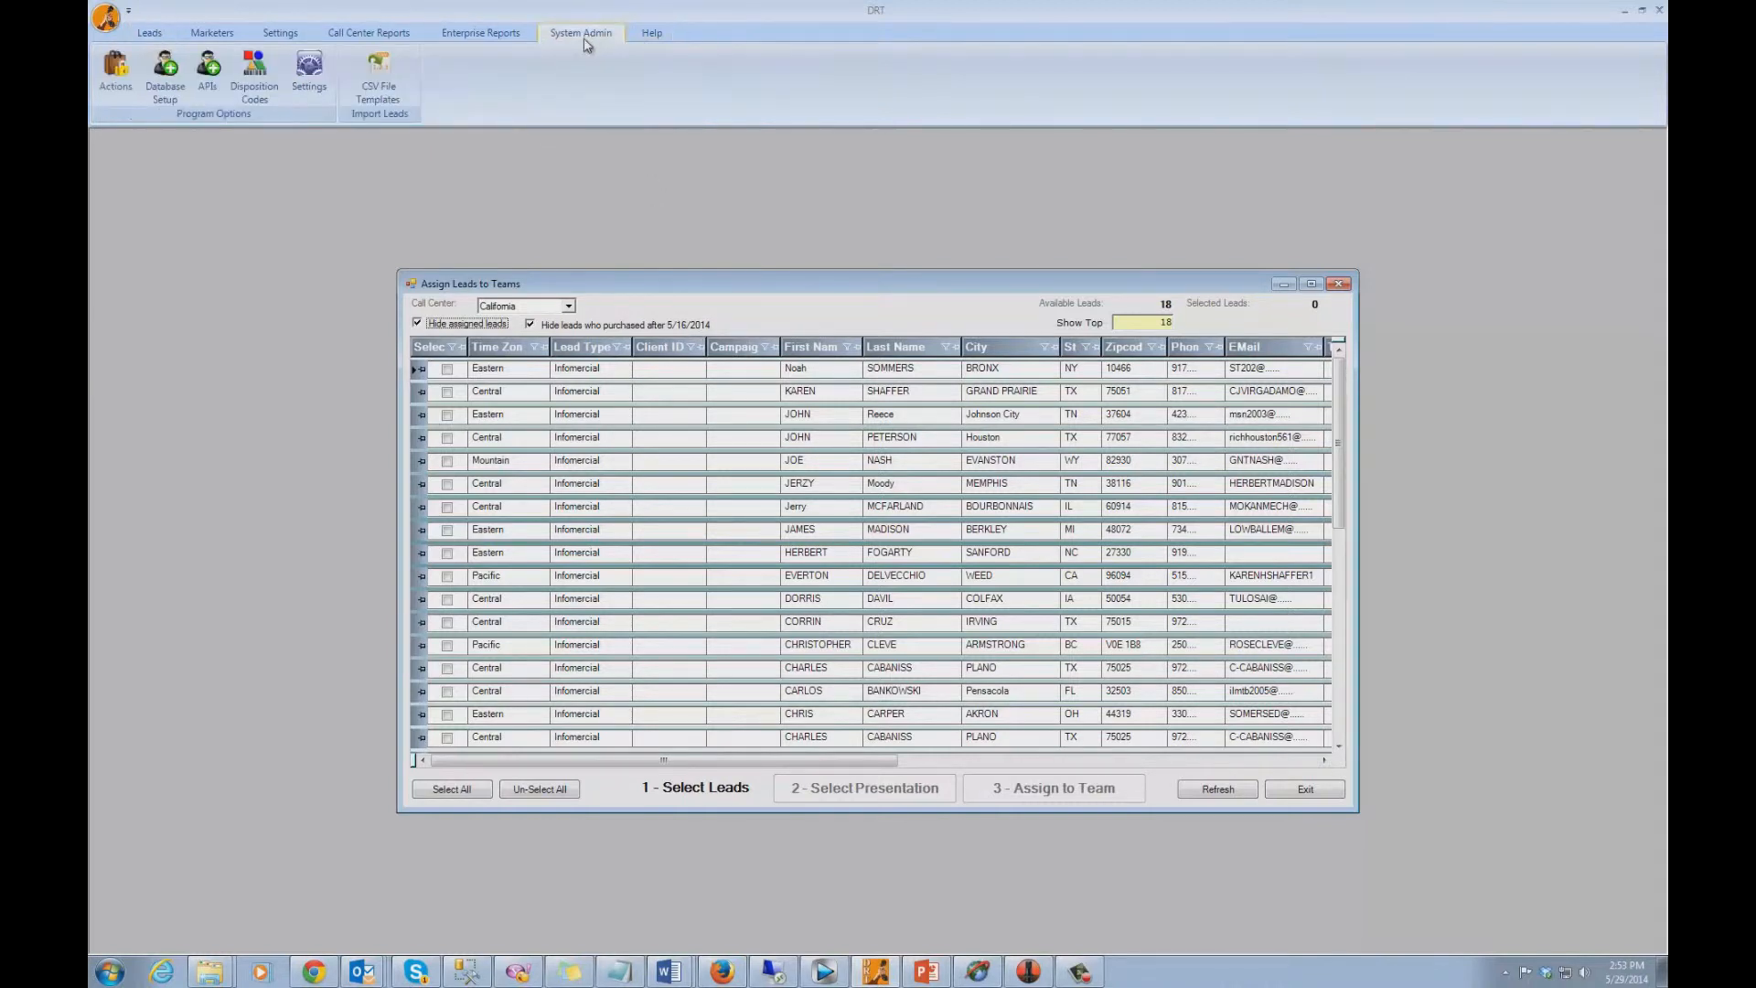
click(309, 73)
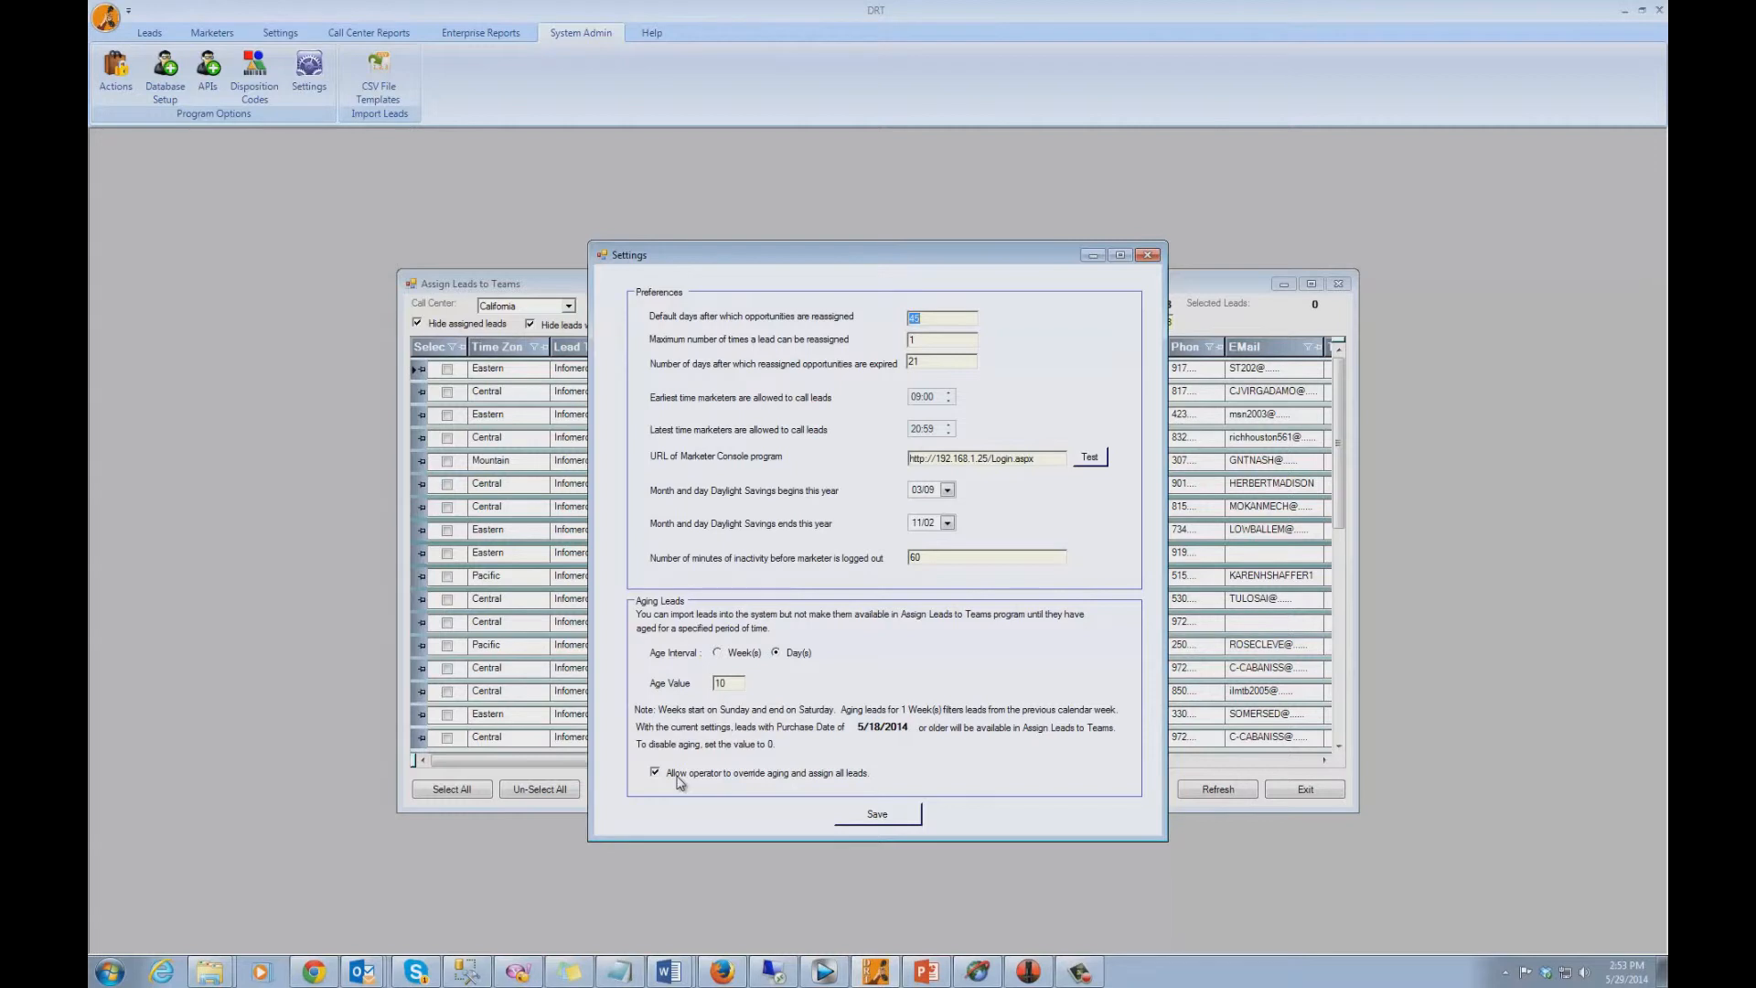
click(870, 817)
click(1149, 256)
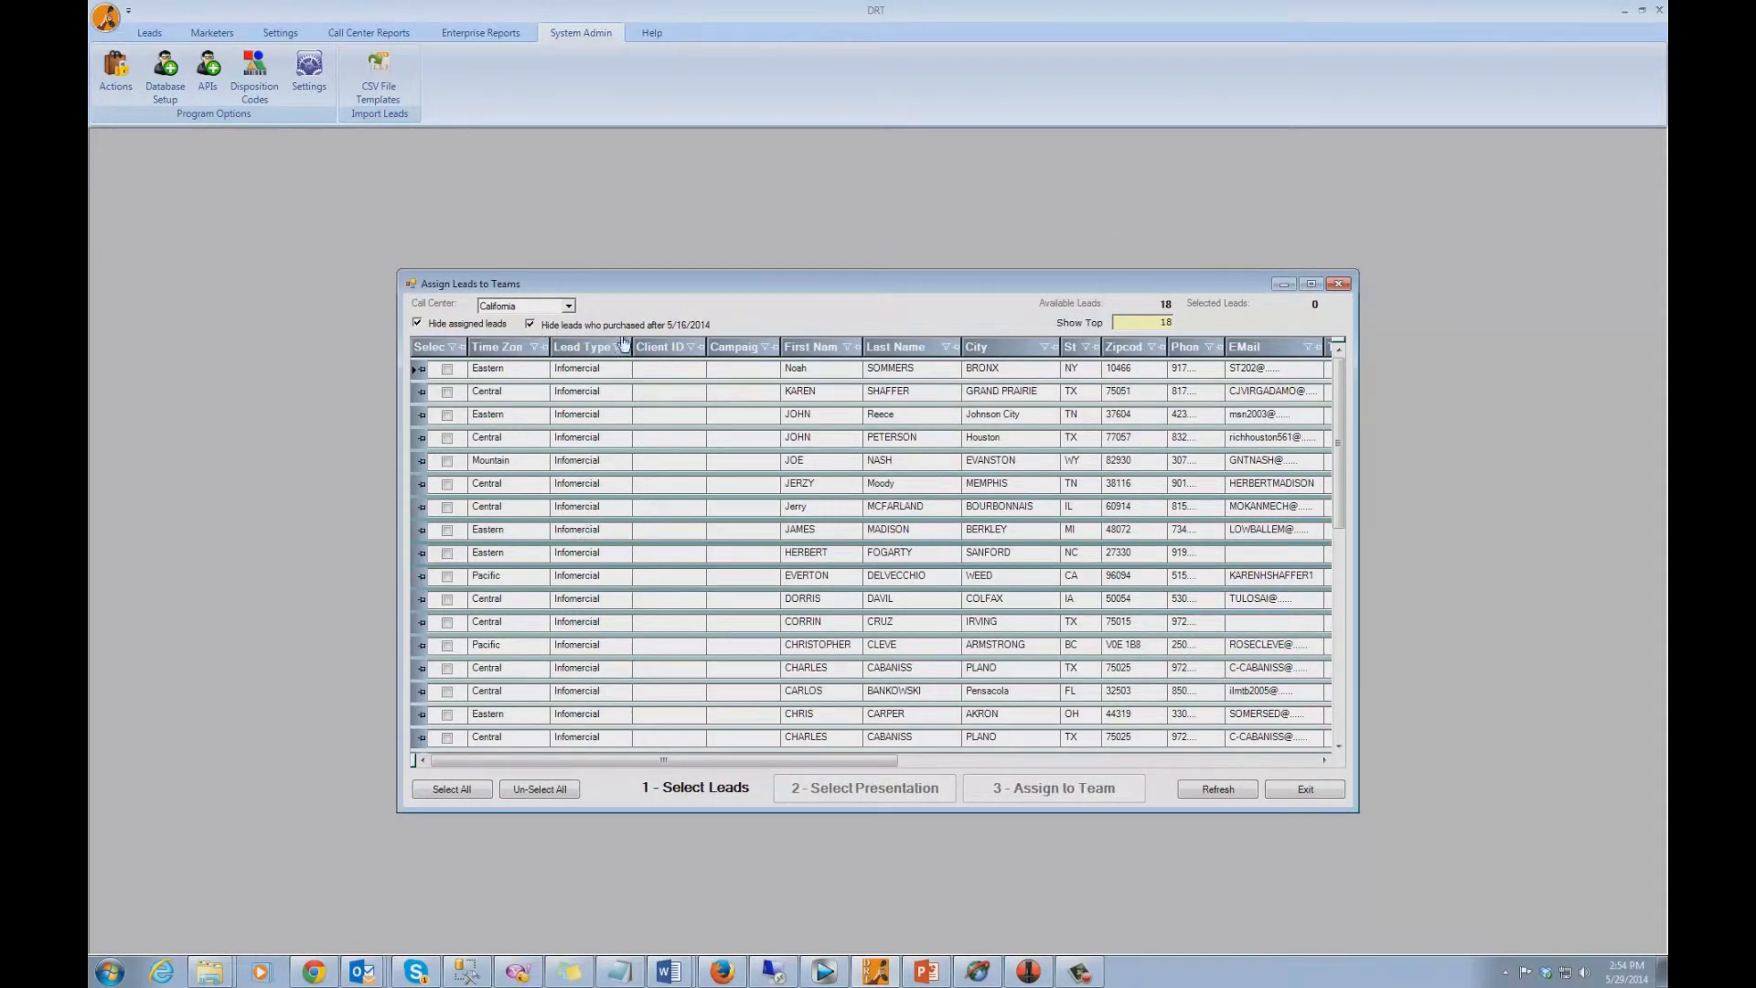
Show leads purchased after 5/16/2014 to check their last purchase dates, and hide those leads again
click(530, 326)
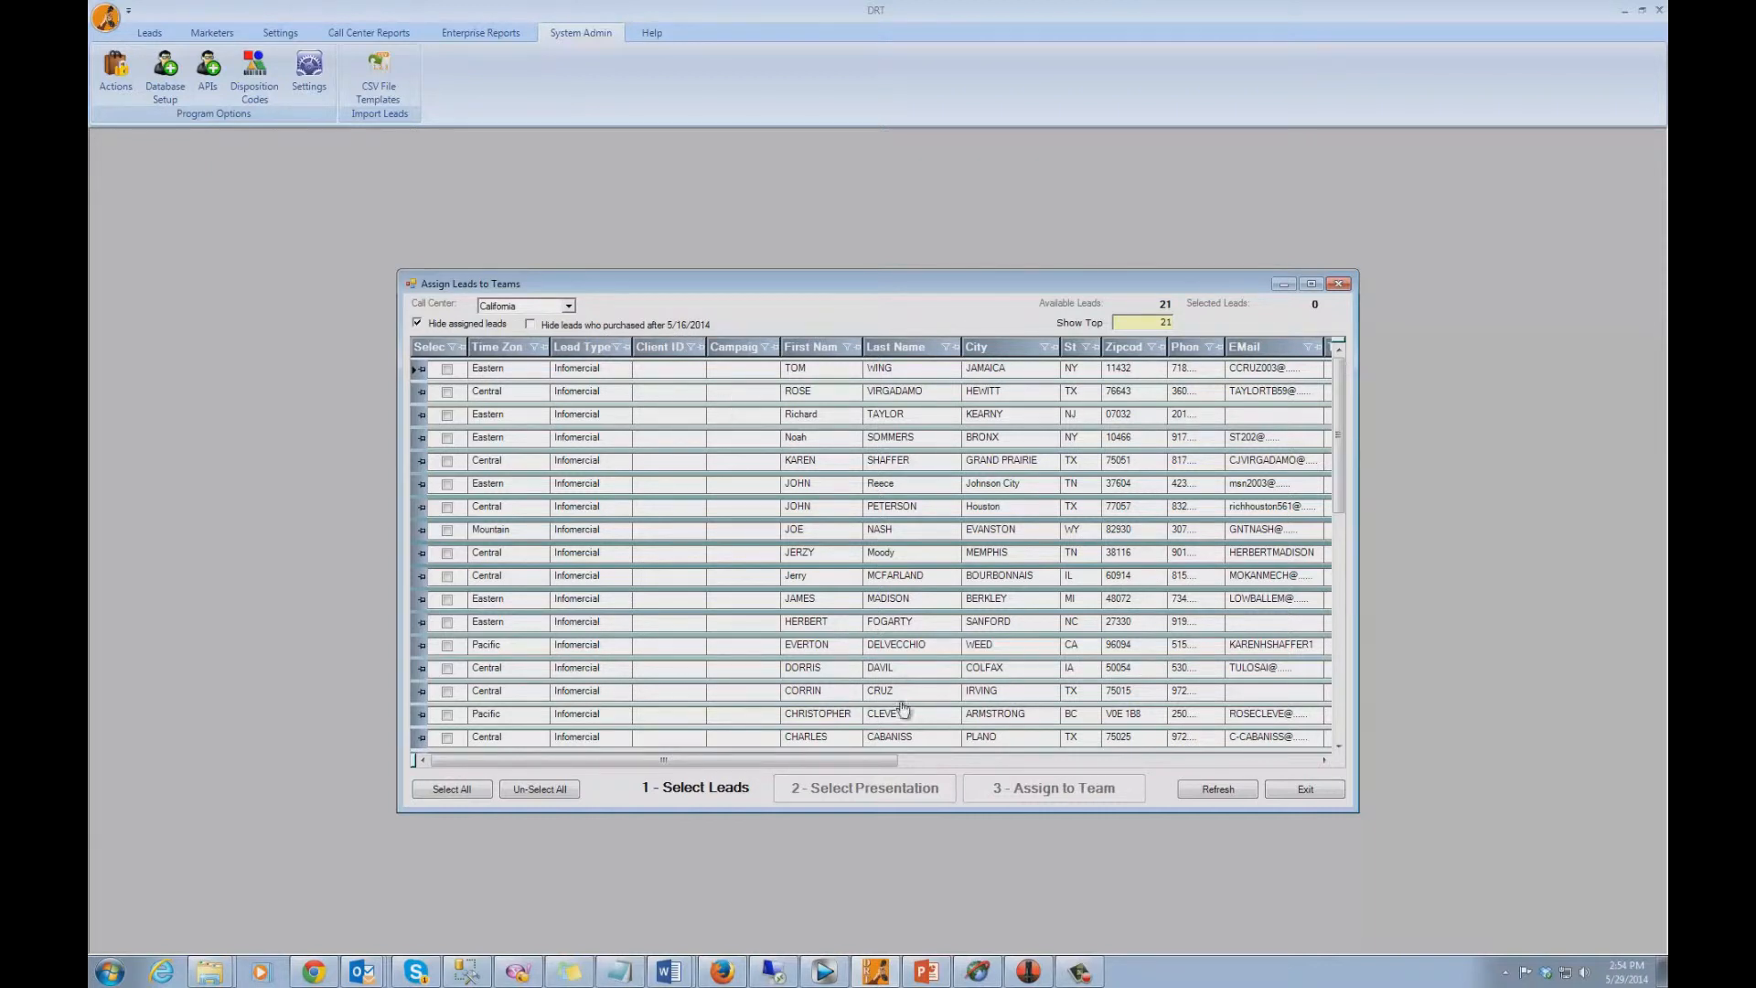
click(941, 762)
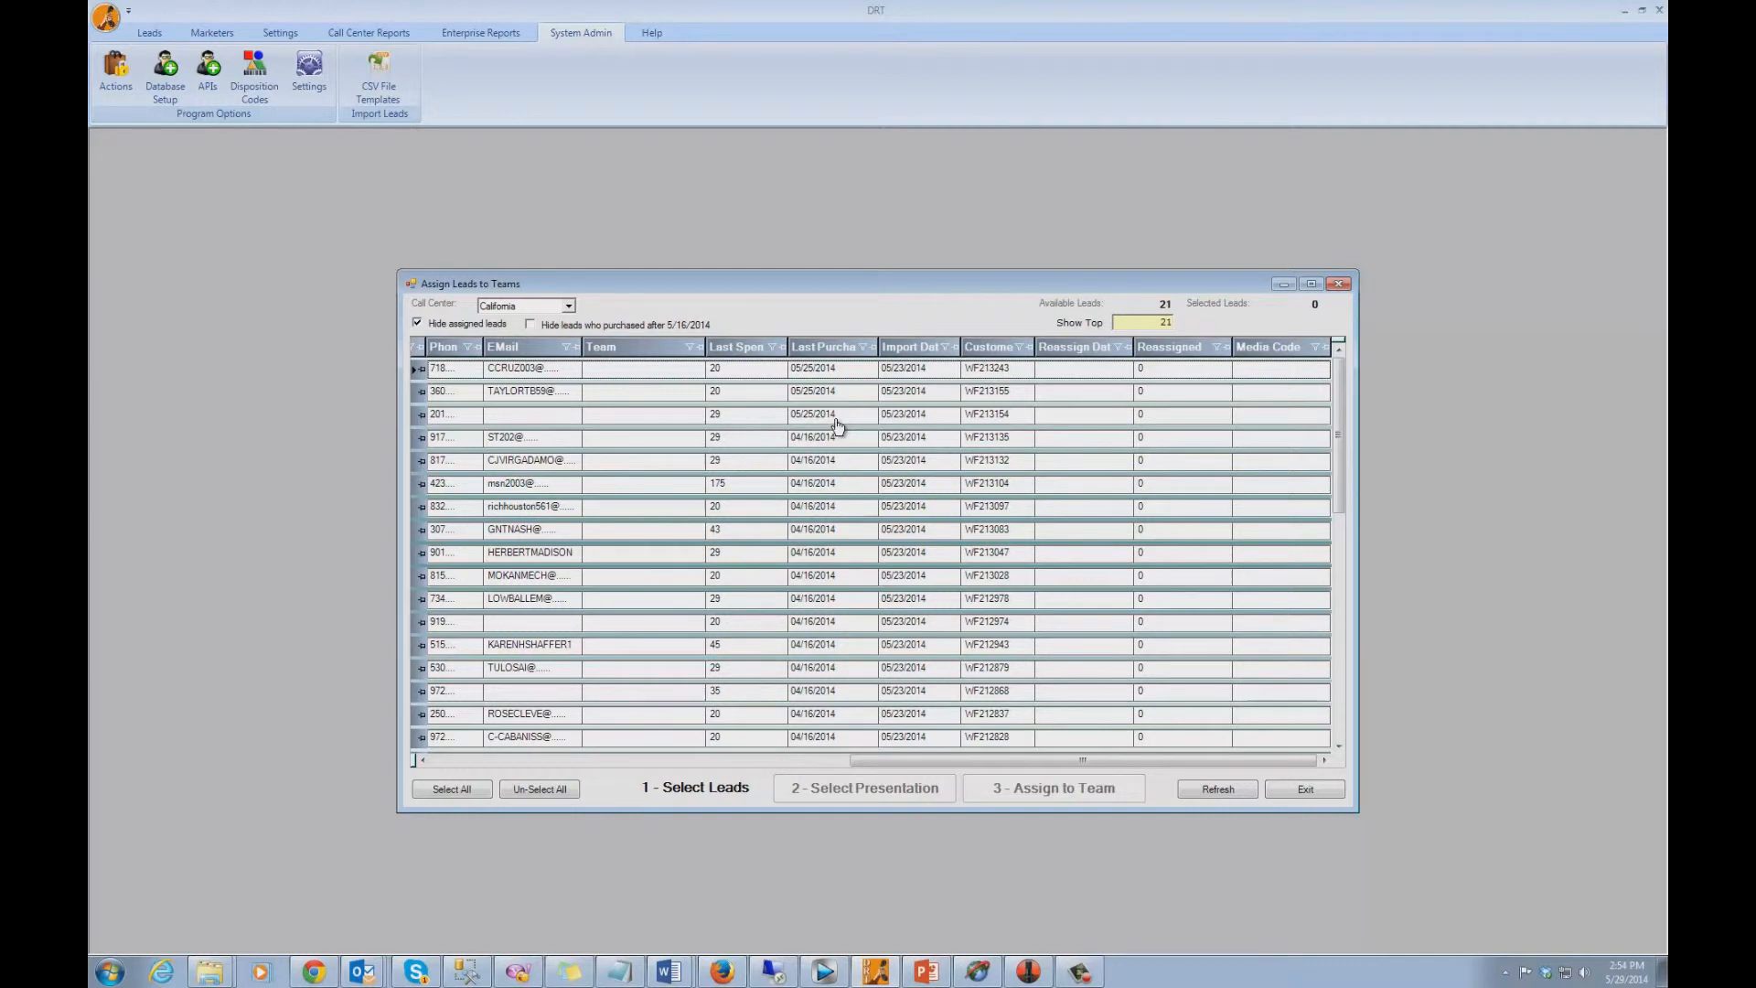
click(530, 325)
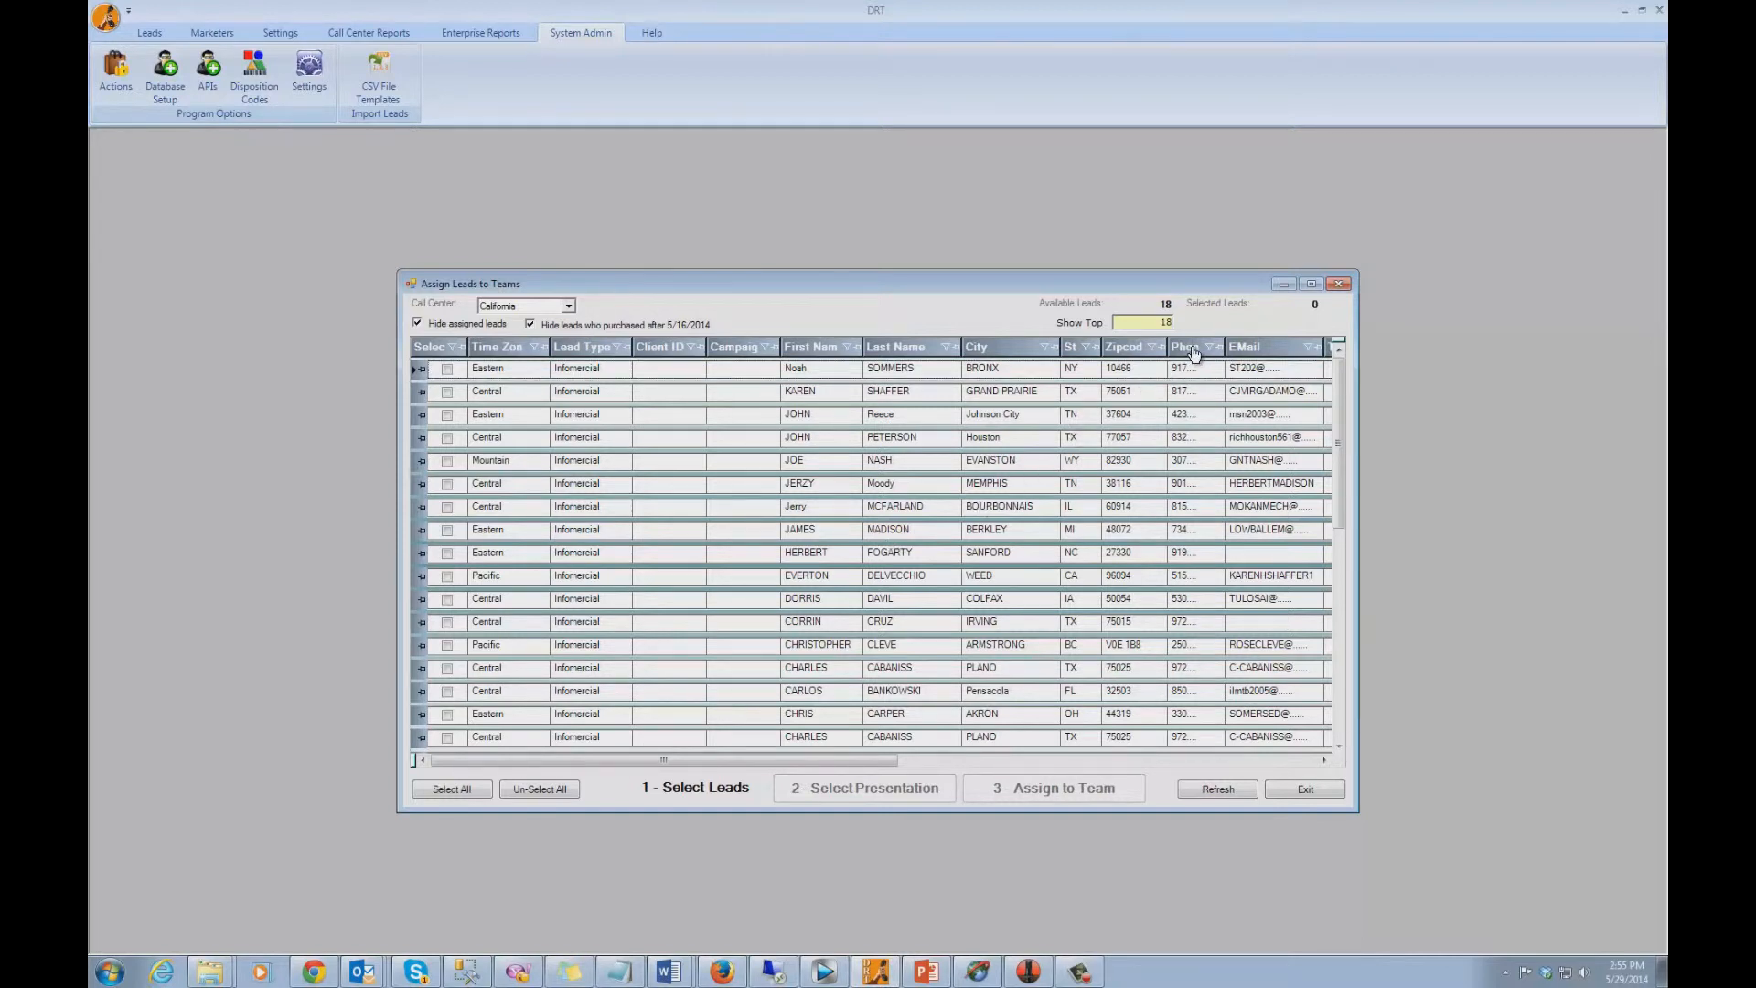
Move the Phone column directly after Lead Type, and widen the EMail column to show more of each address
drag(1193, 352, 628, 366)
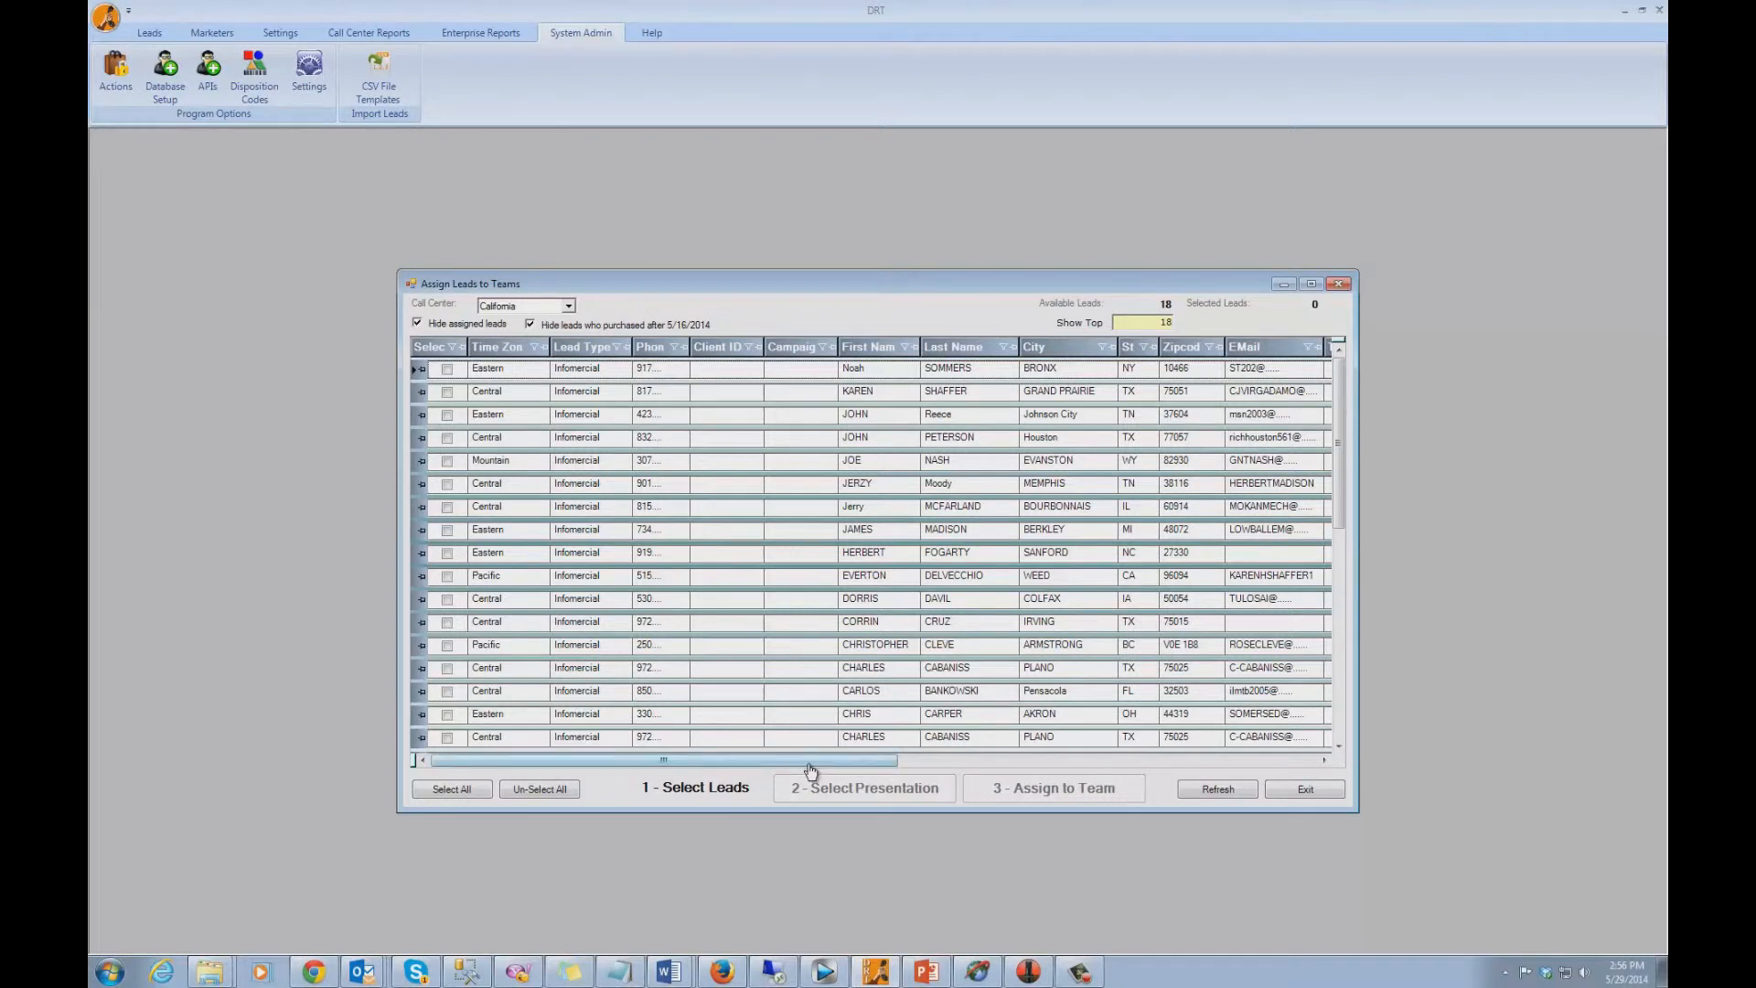
drag(812, 770, 1006, 770)
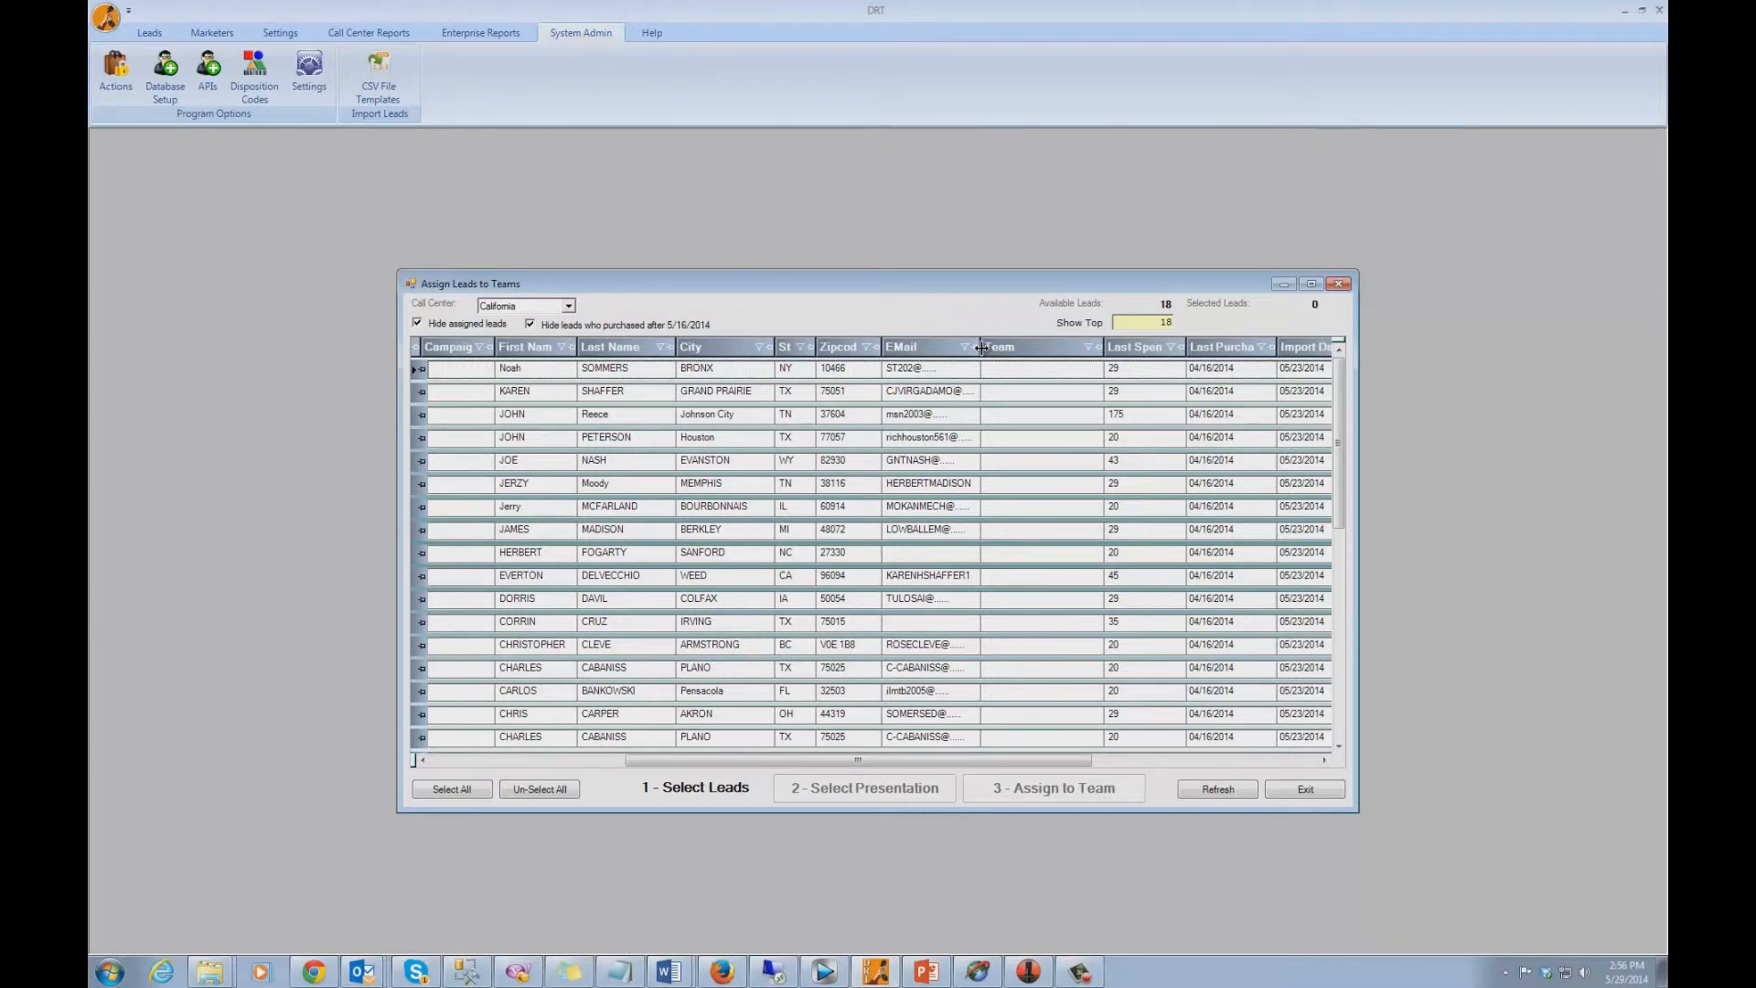
drag(981, 347, 1063, 357)
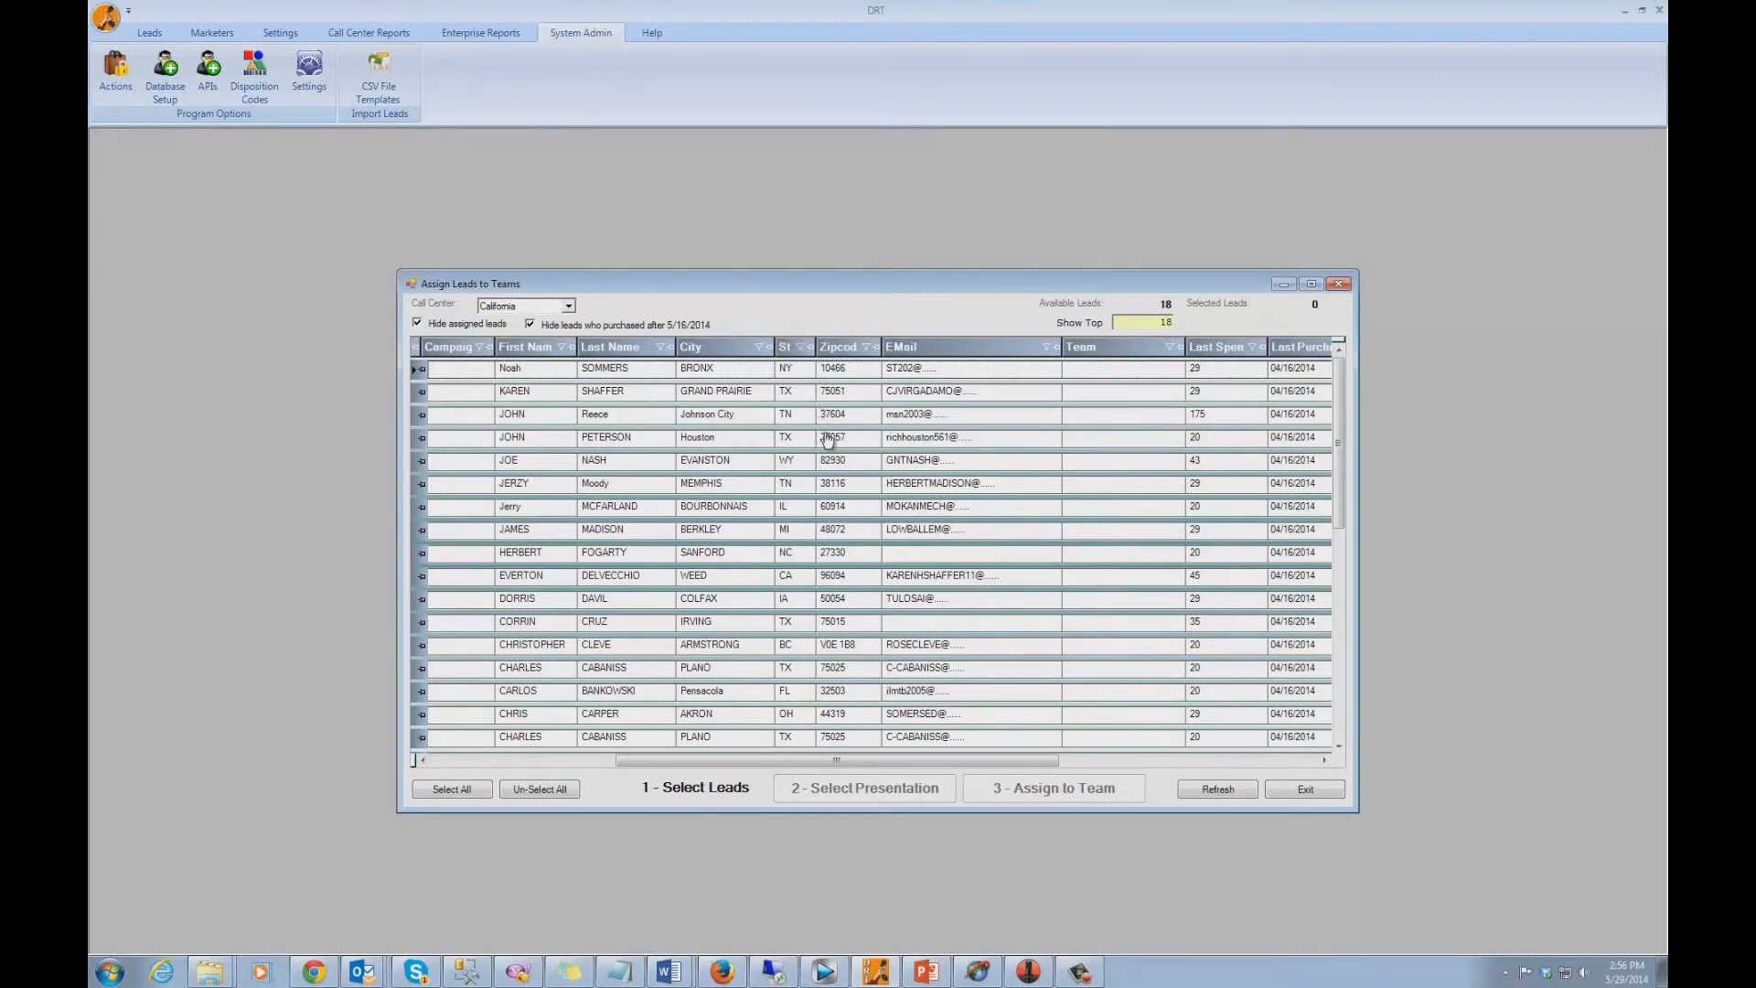
Pin the State column as the first, fixed column of the lead grid
click(810, 349)
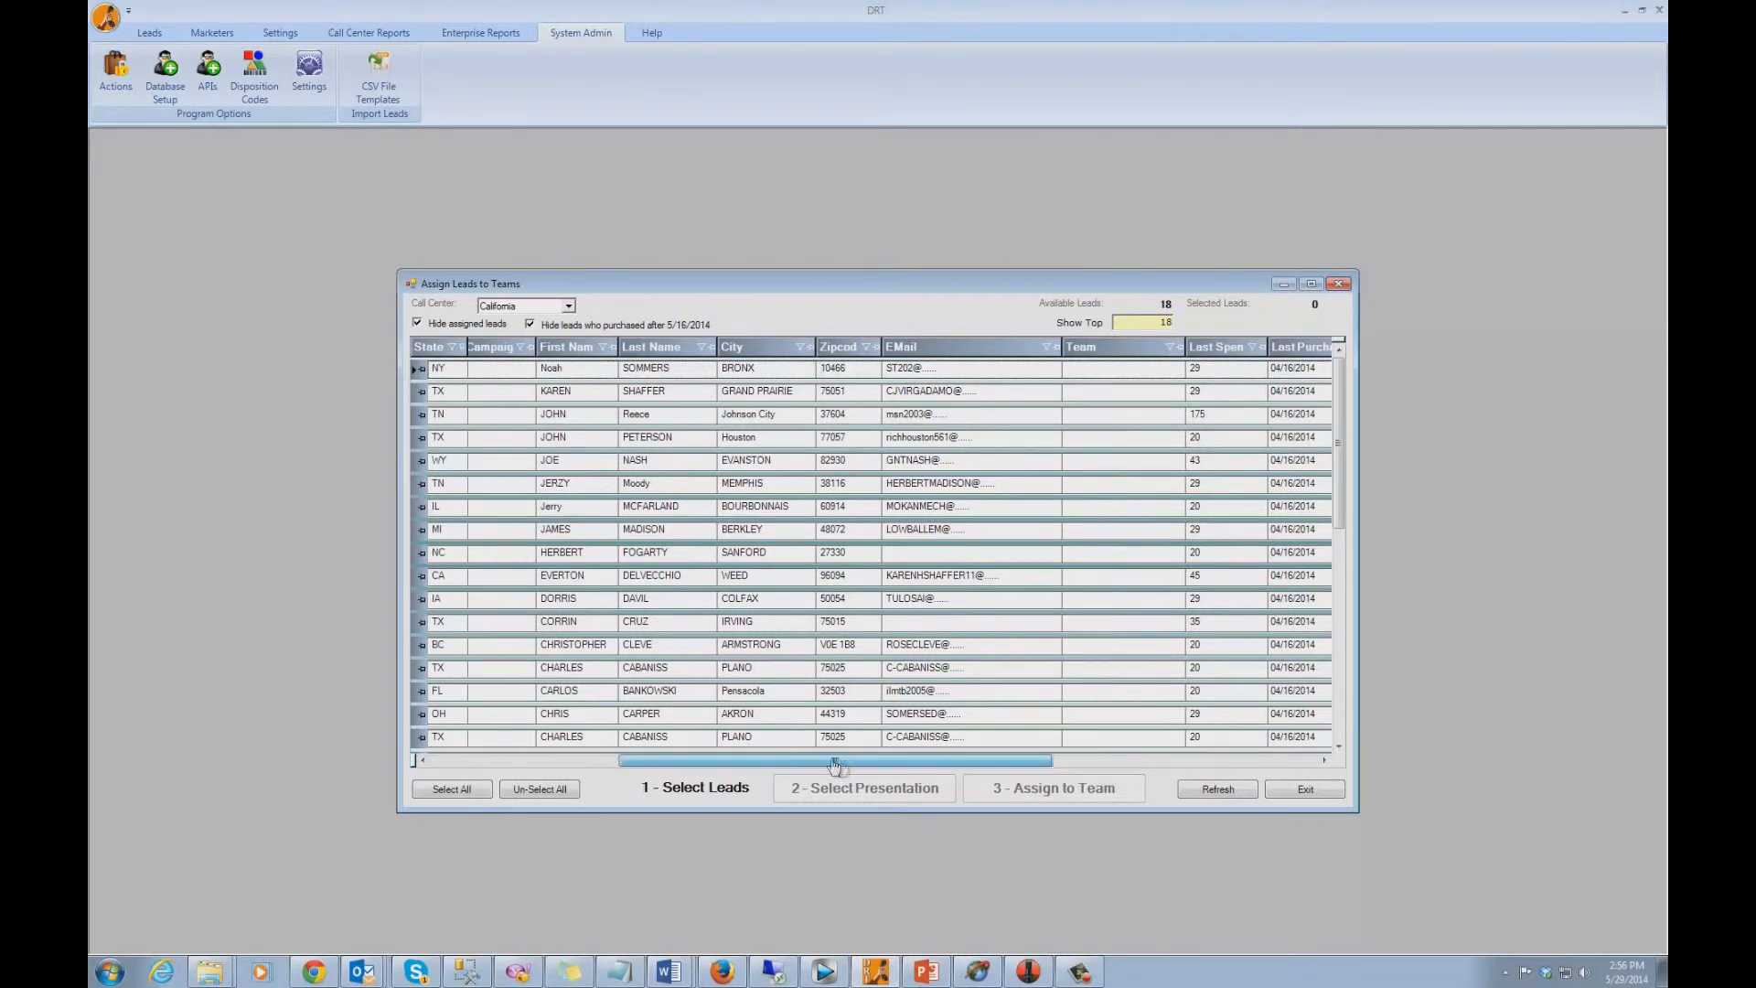
drag(839, 760, 651, 761)
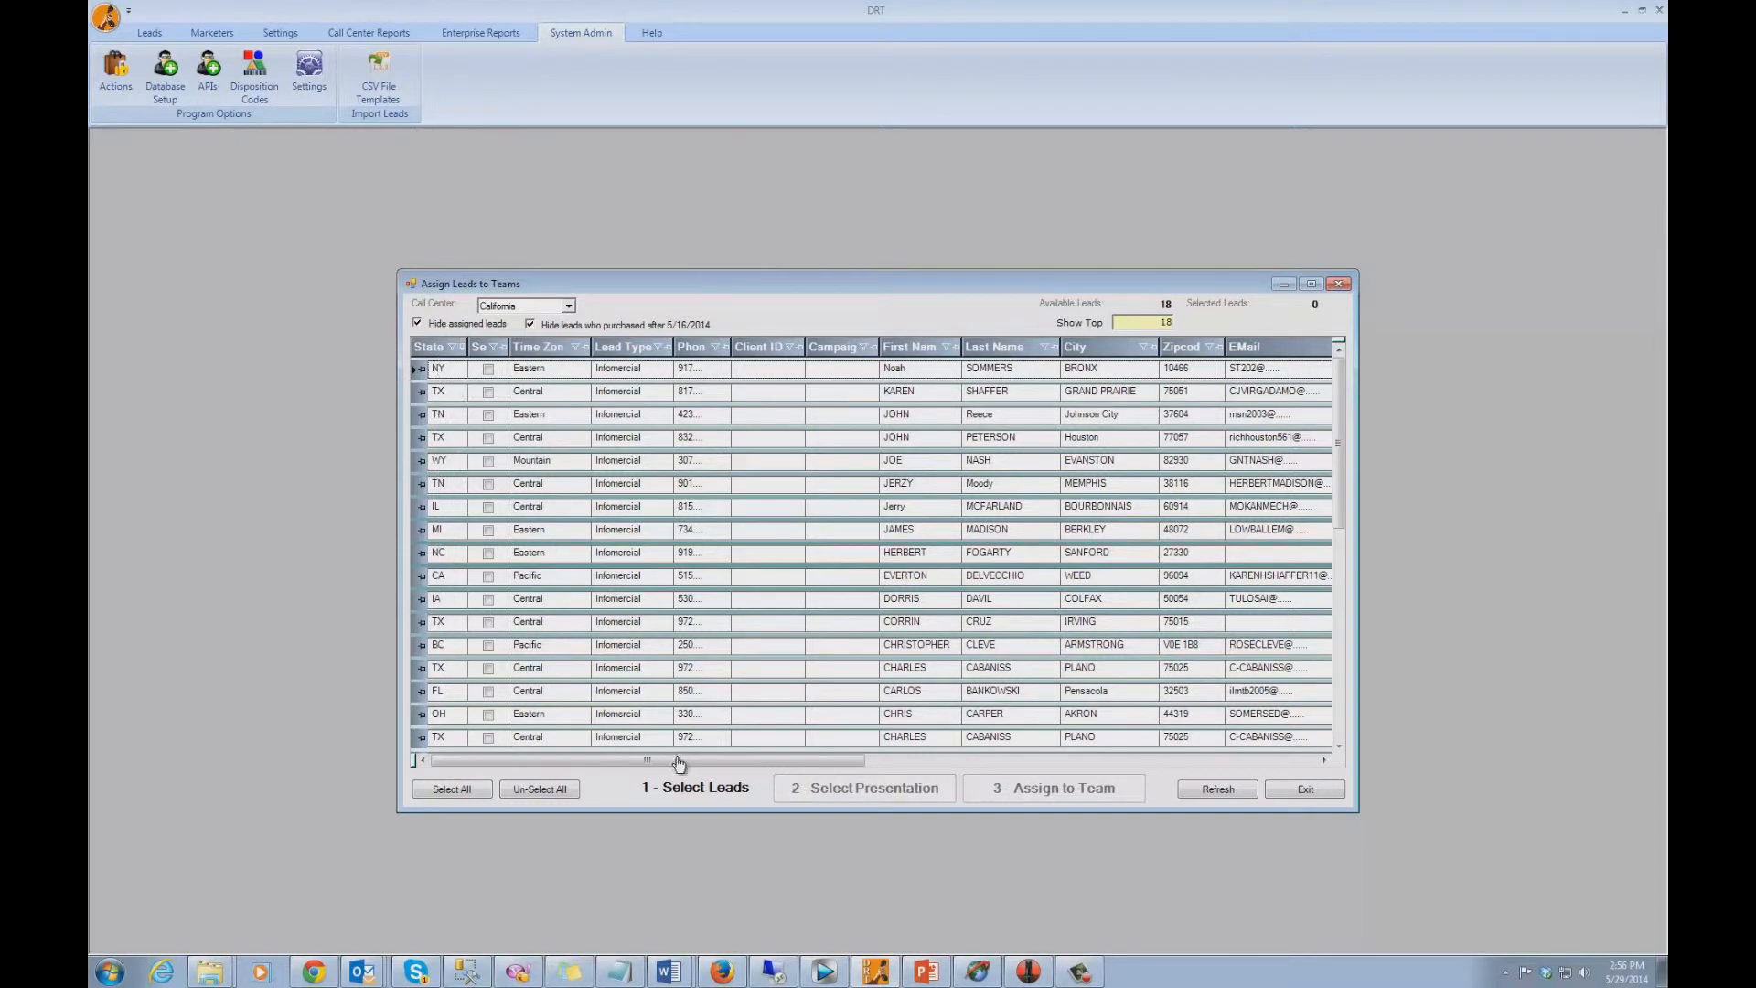
mouse_move(684, 768)
mouse_down()
mouse_move(1160, 748)
mouse_move(691, 760)
mouse_up()
Pin the Last Spent column beside the State column, and widen it to show its full heading
drag(580, 780, 1178, 764)
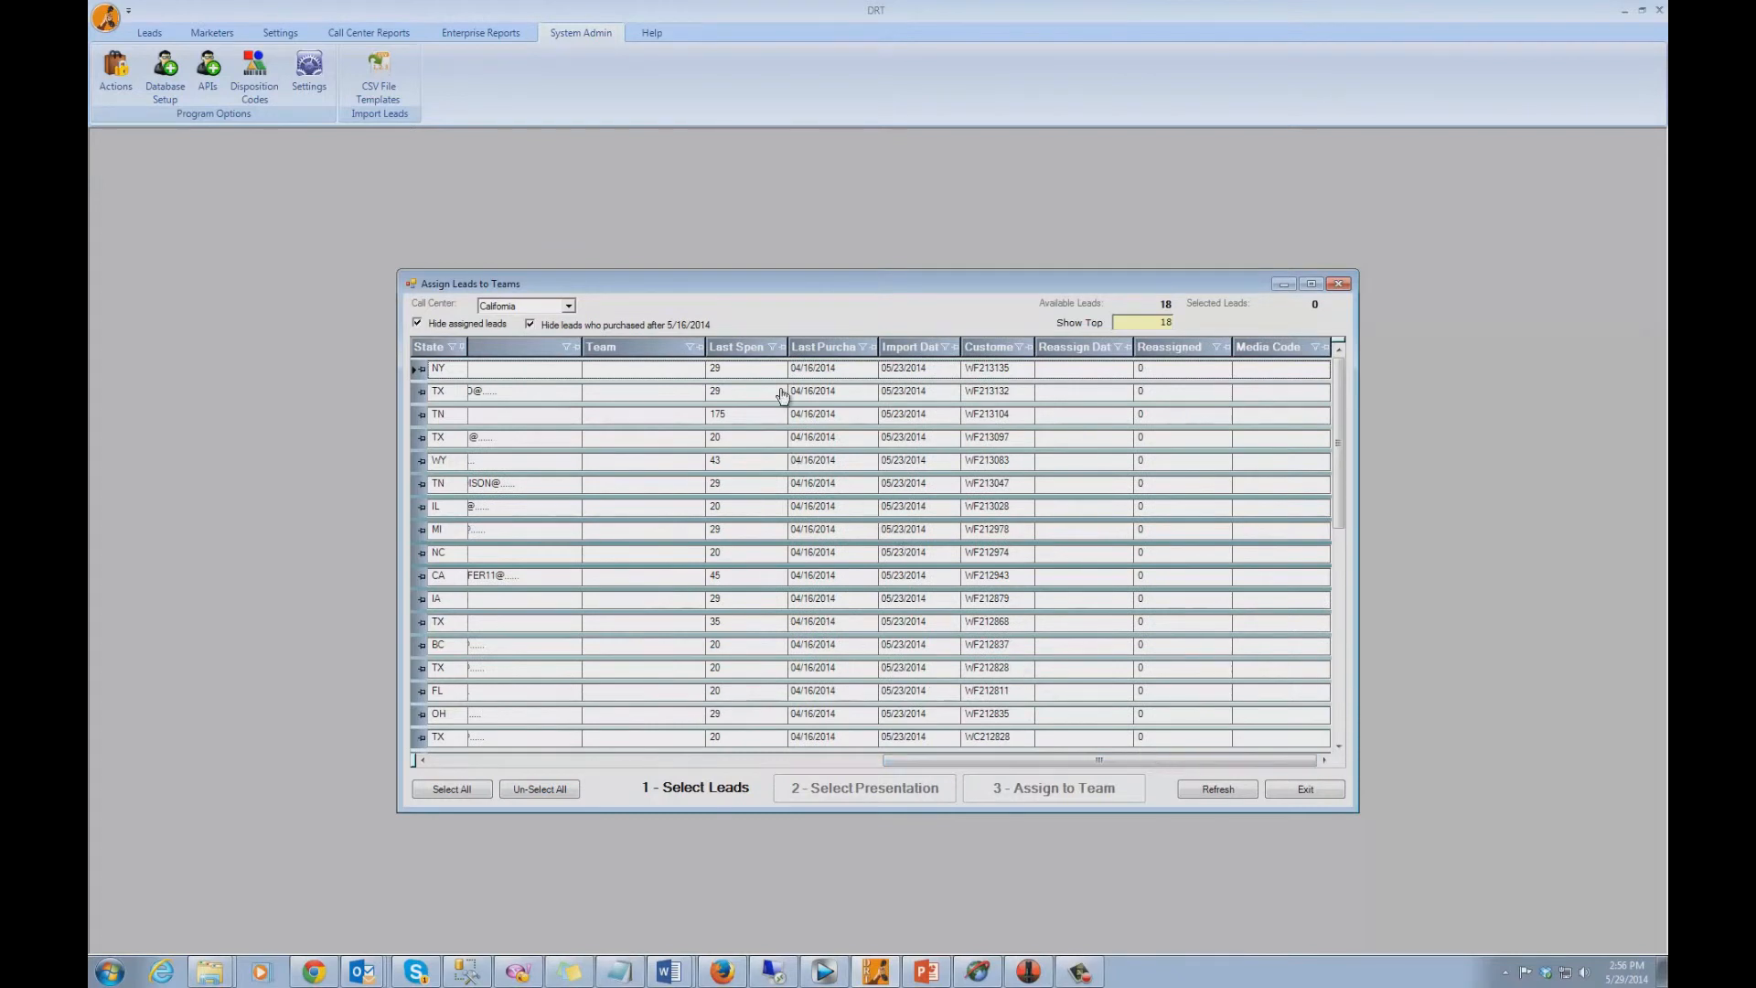
click(782, 349)
drag(949, 766, 448, 773)
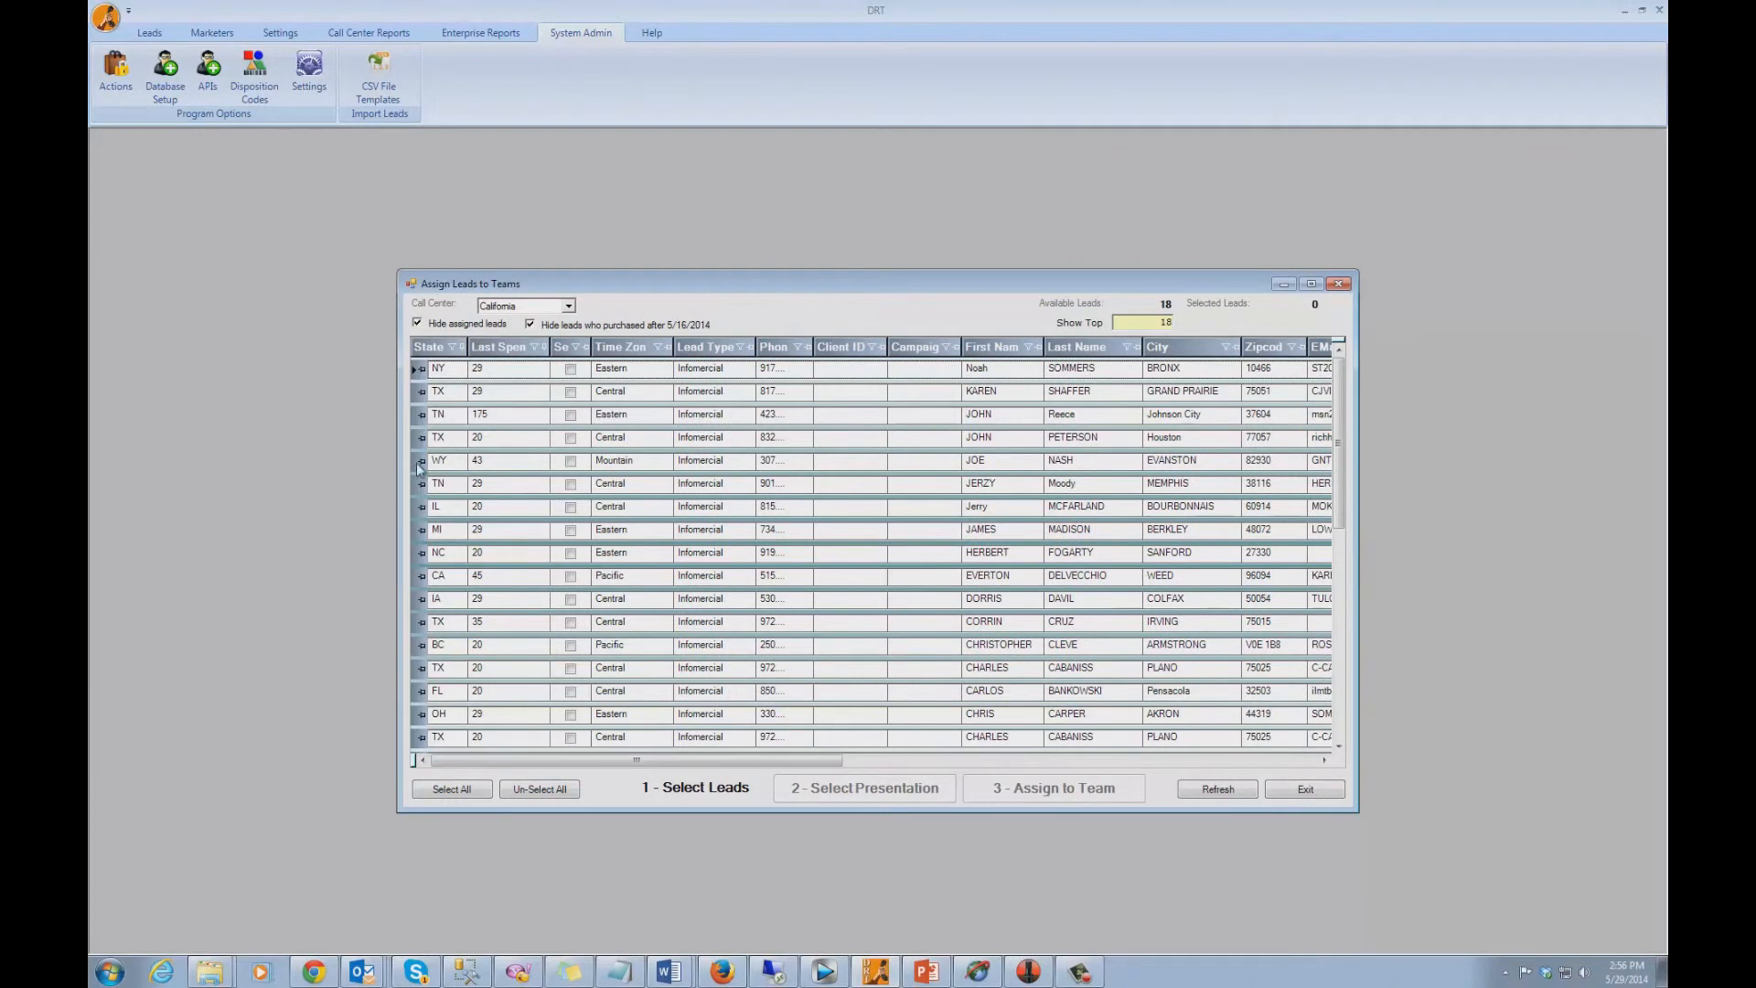
drag(554, 349, 575, 349)
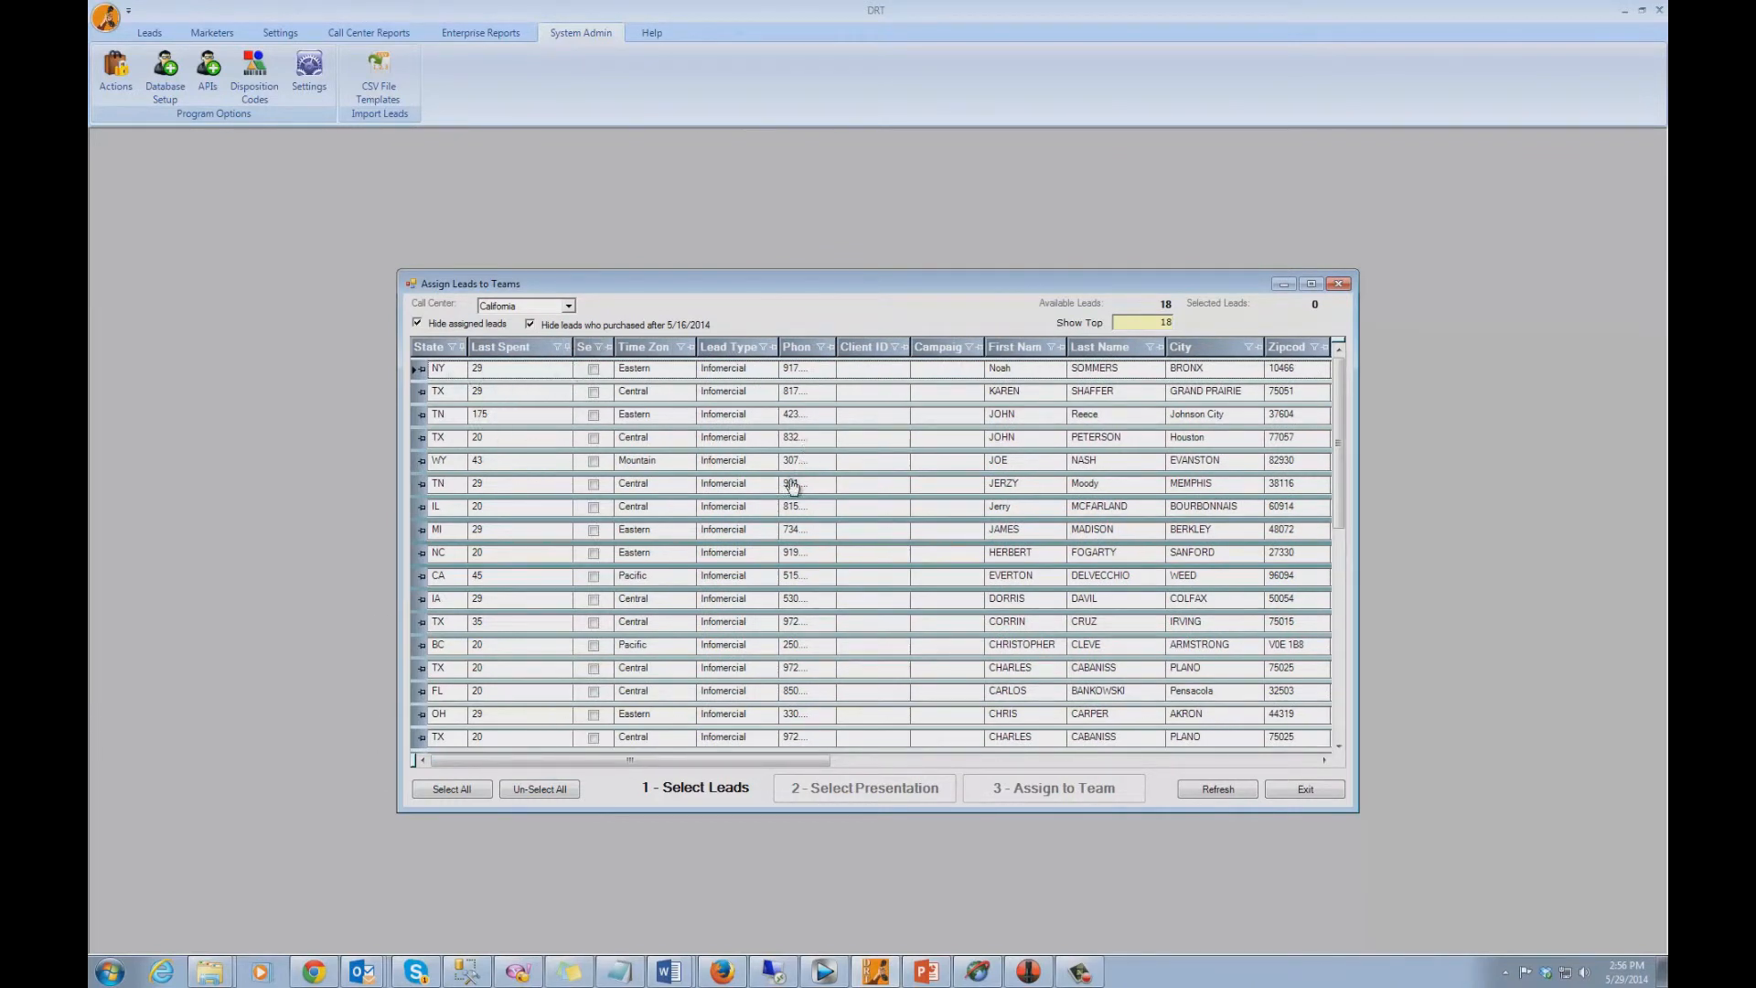
Pin the first two lead rows, and scroll the list to its end and back to check they stay fixed
drag(684, 764, 558, 823)
drag(1326, 489, 1339, 645)
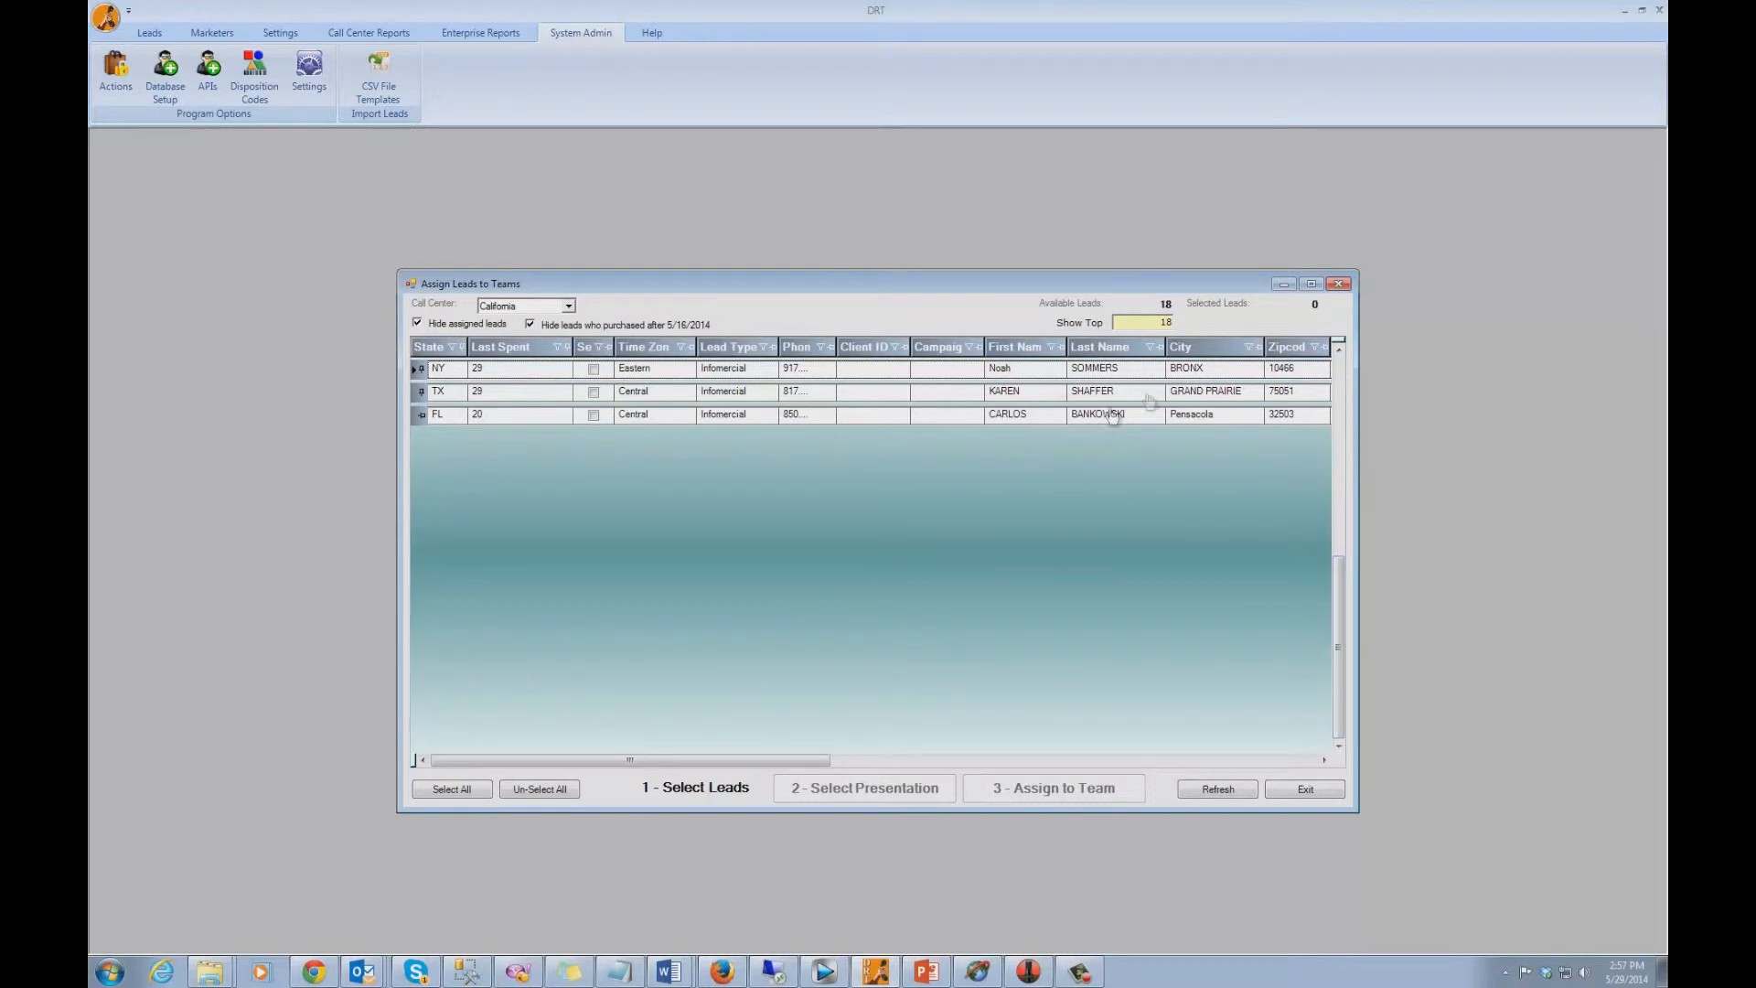
drag(1343, 667, 1339, 480)
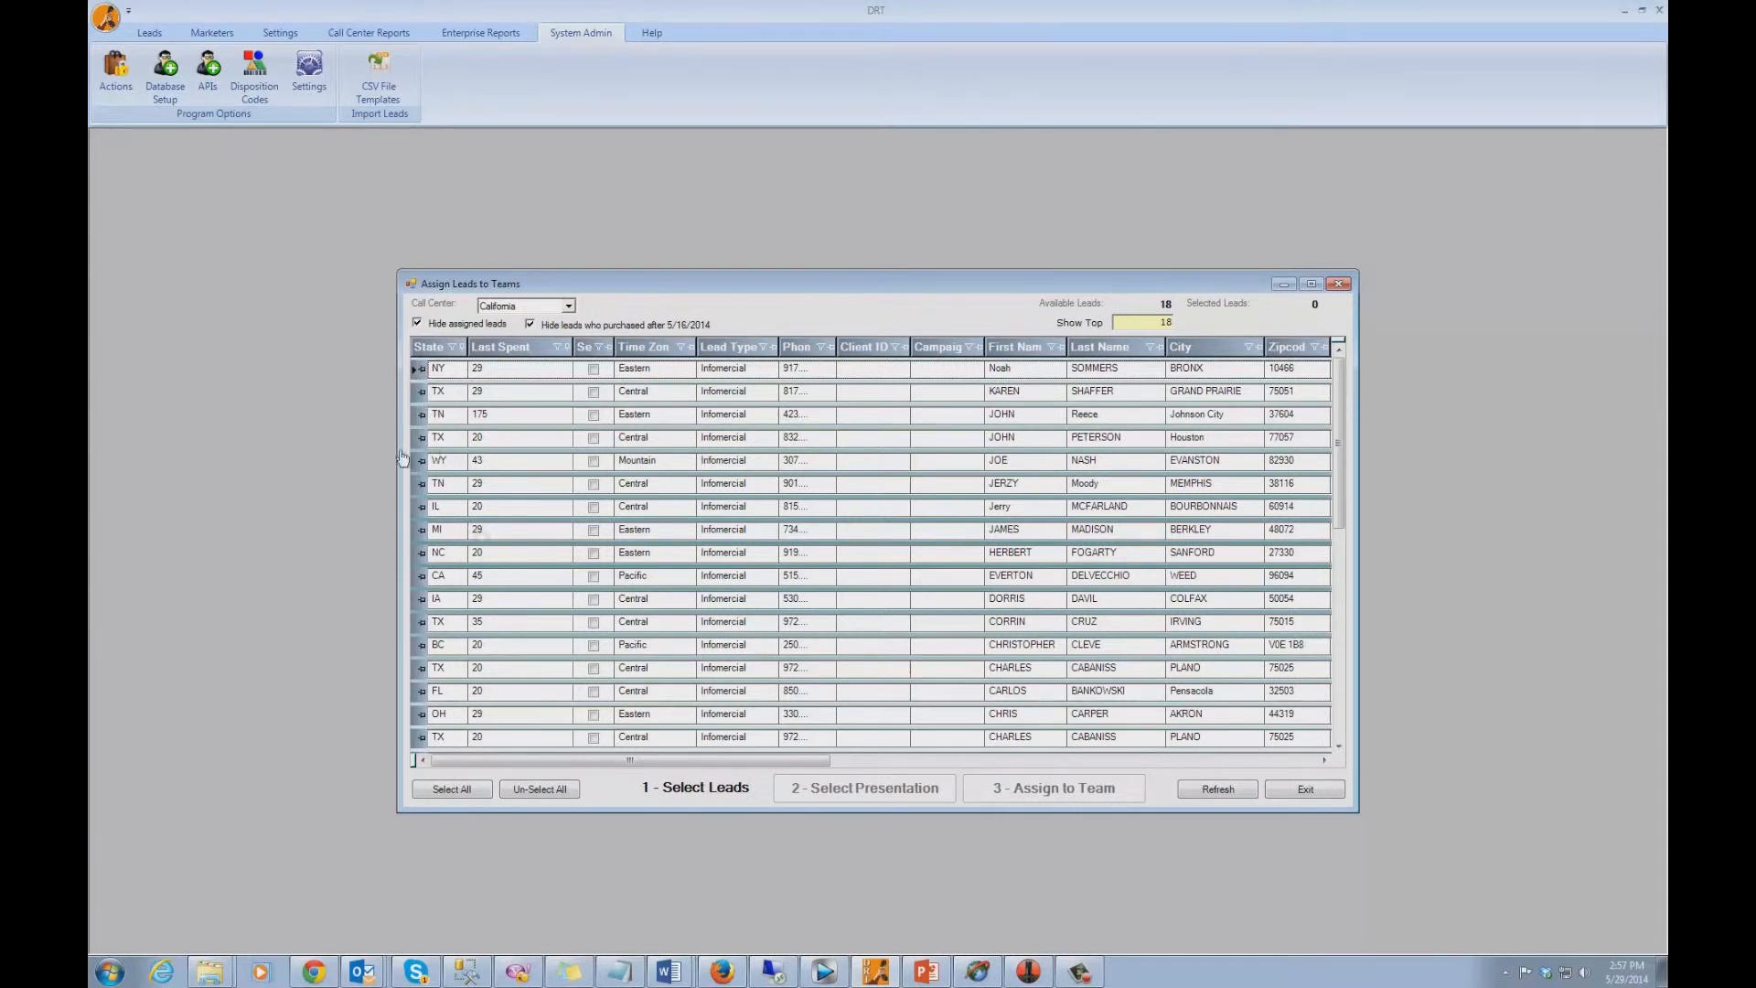
drag(462, 355, 546, 355)
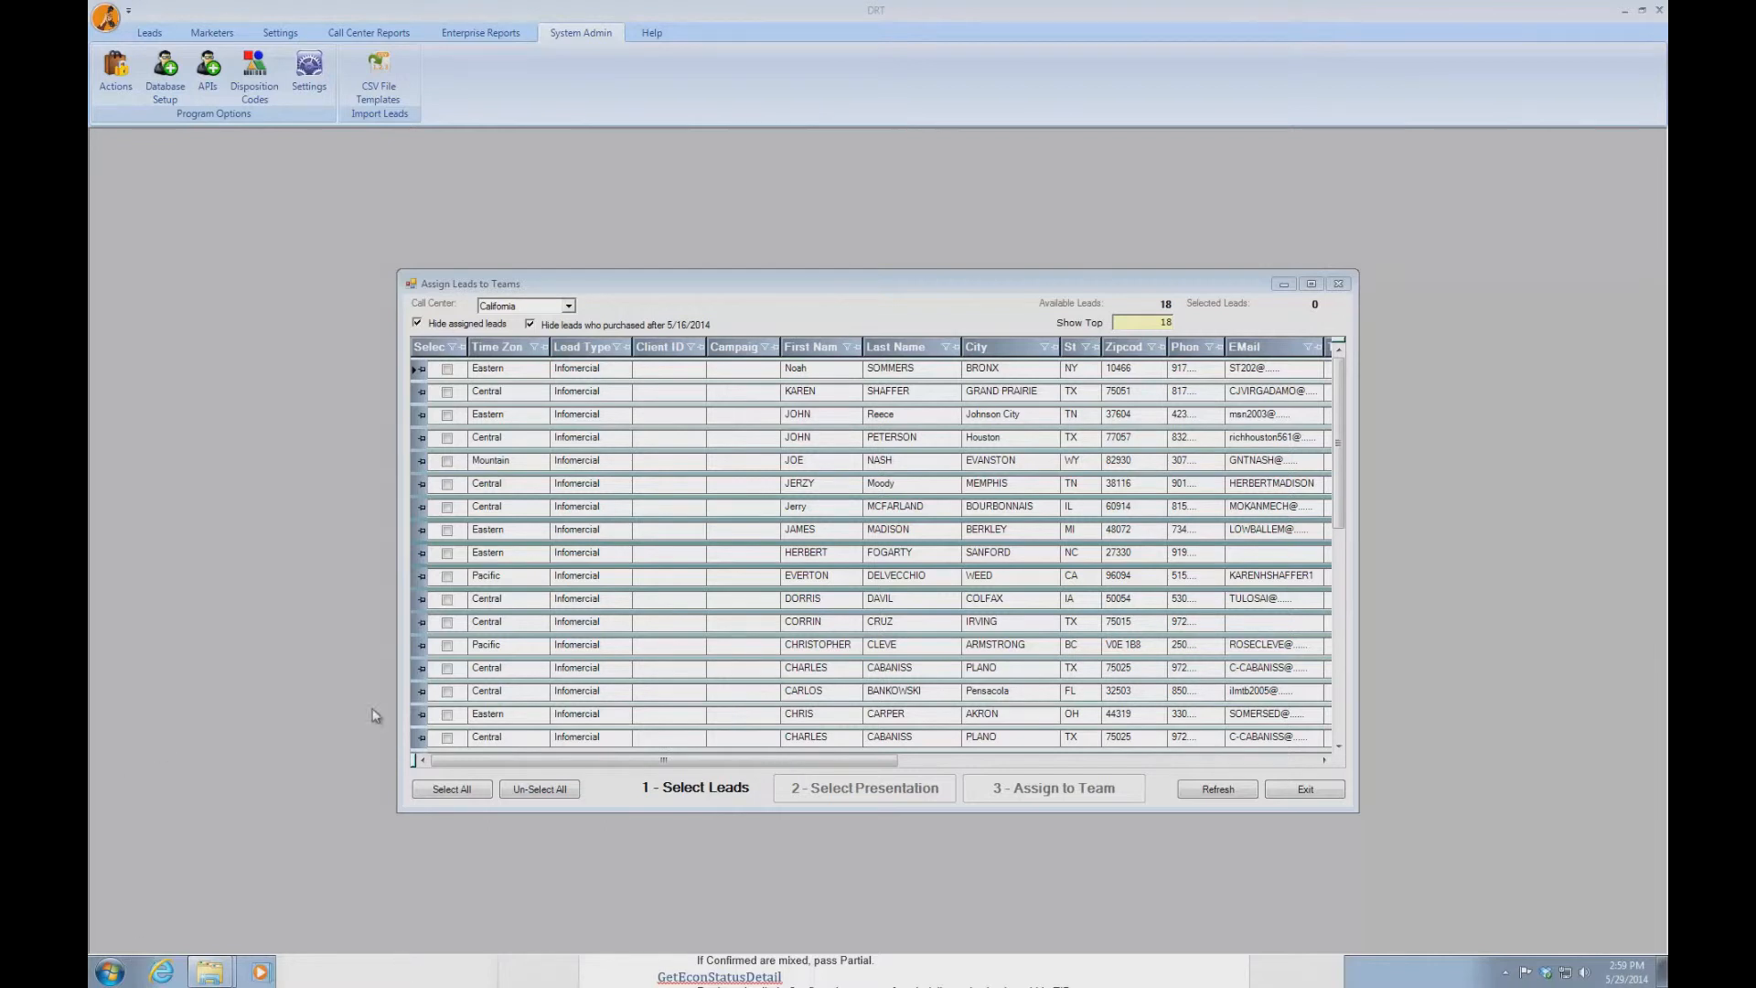
Widen the Last Spent column and sort the leads by it in descending order
click(1032, 760)
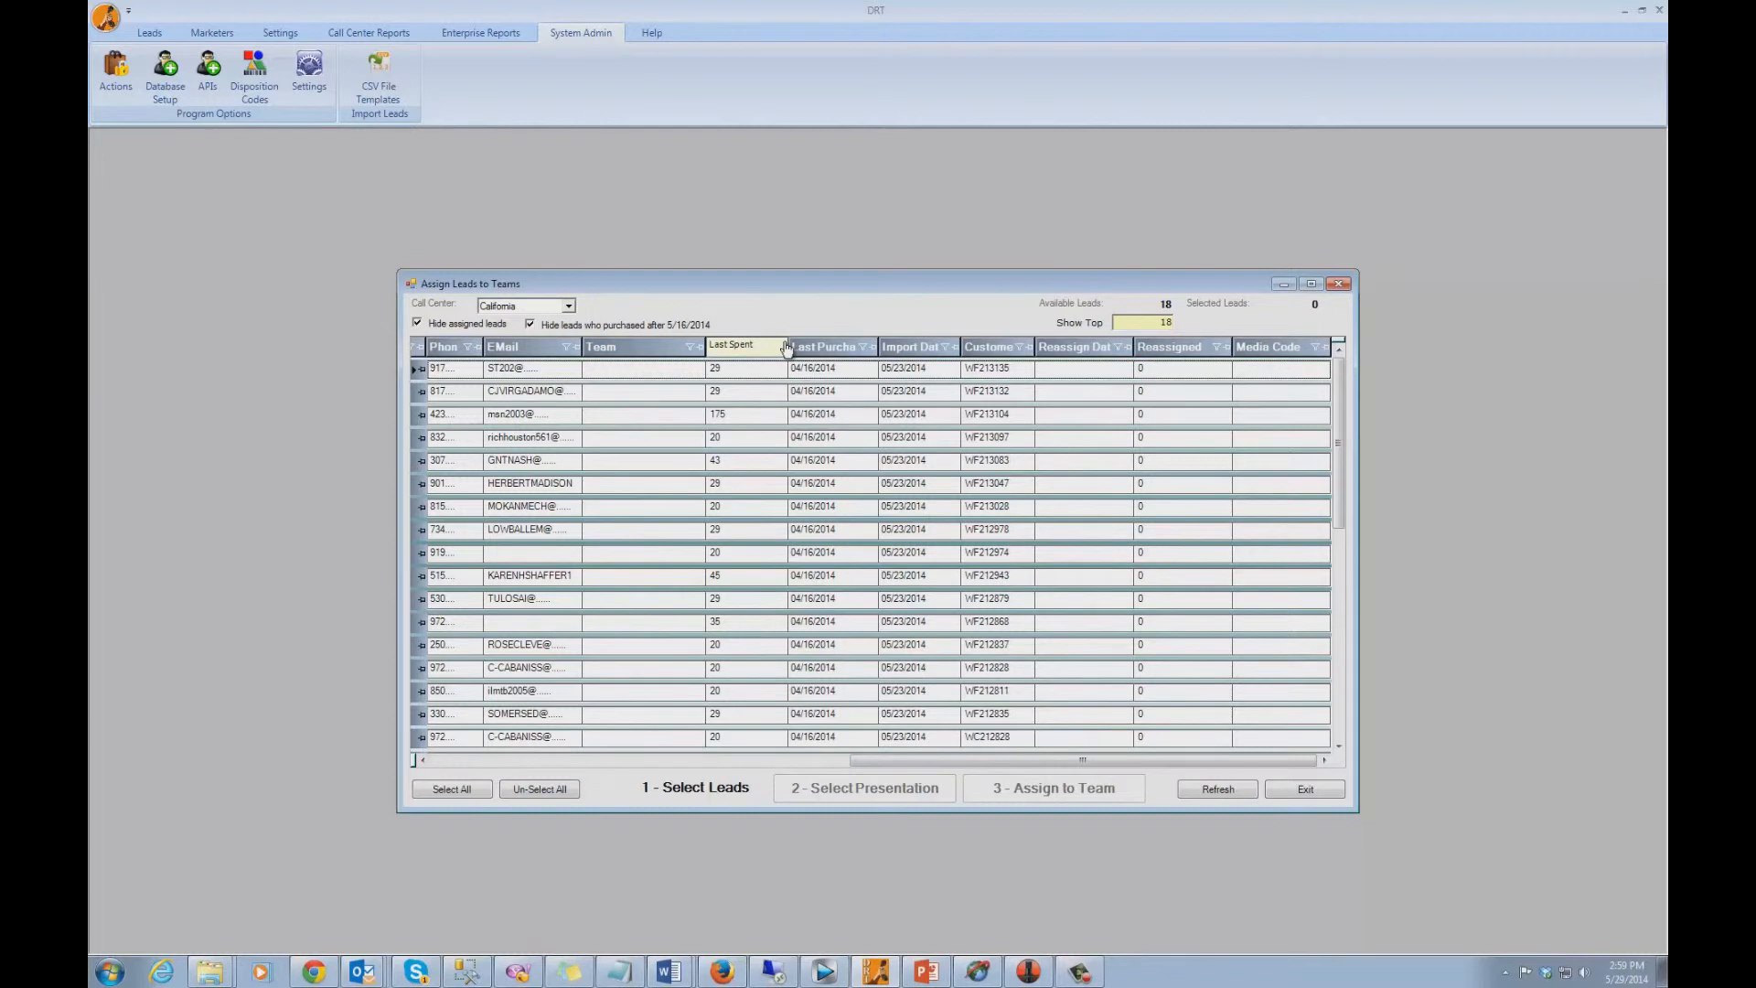
drag(787, 347, 800, 351)
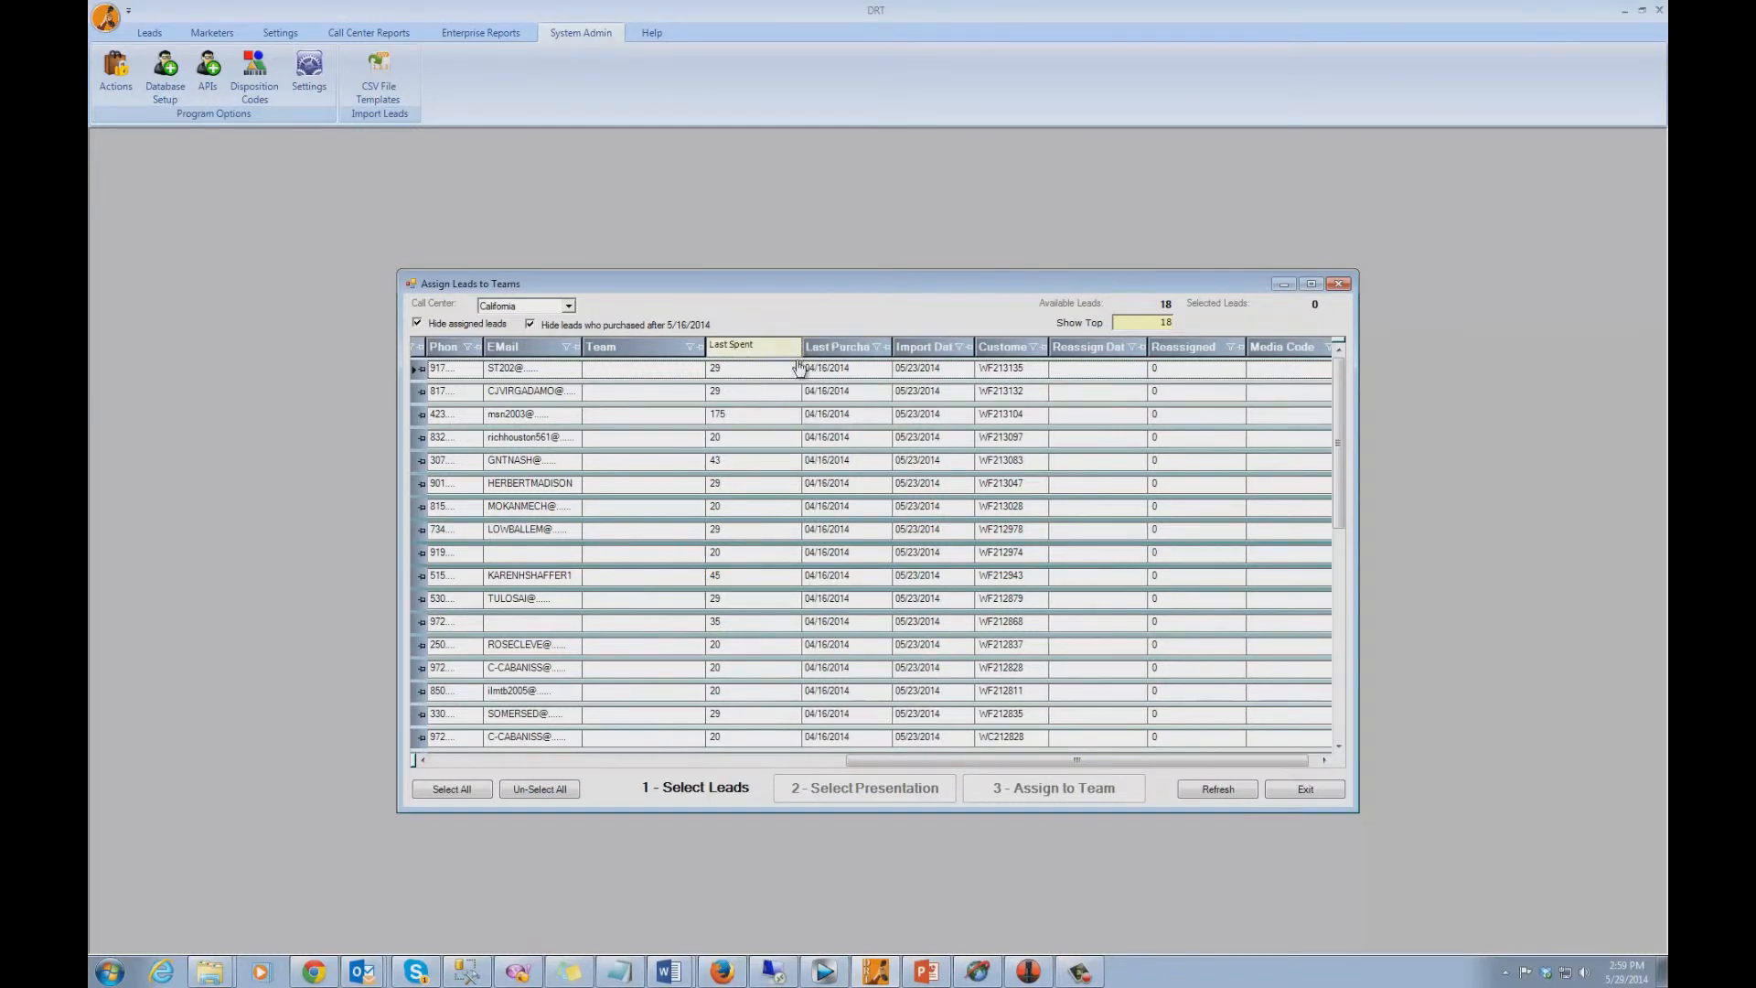
click(752, 352)
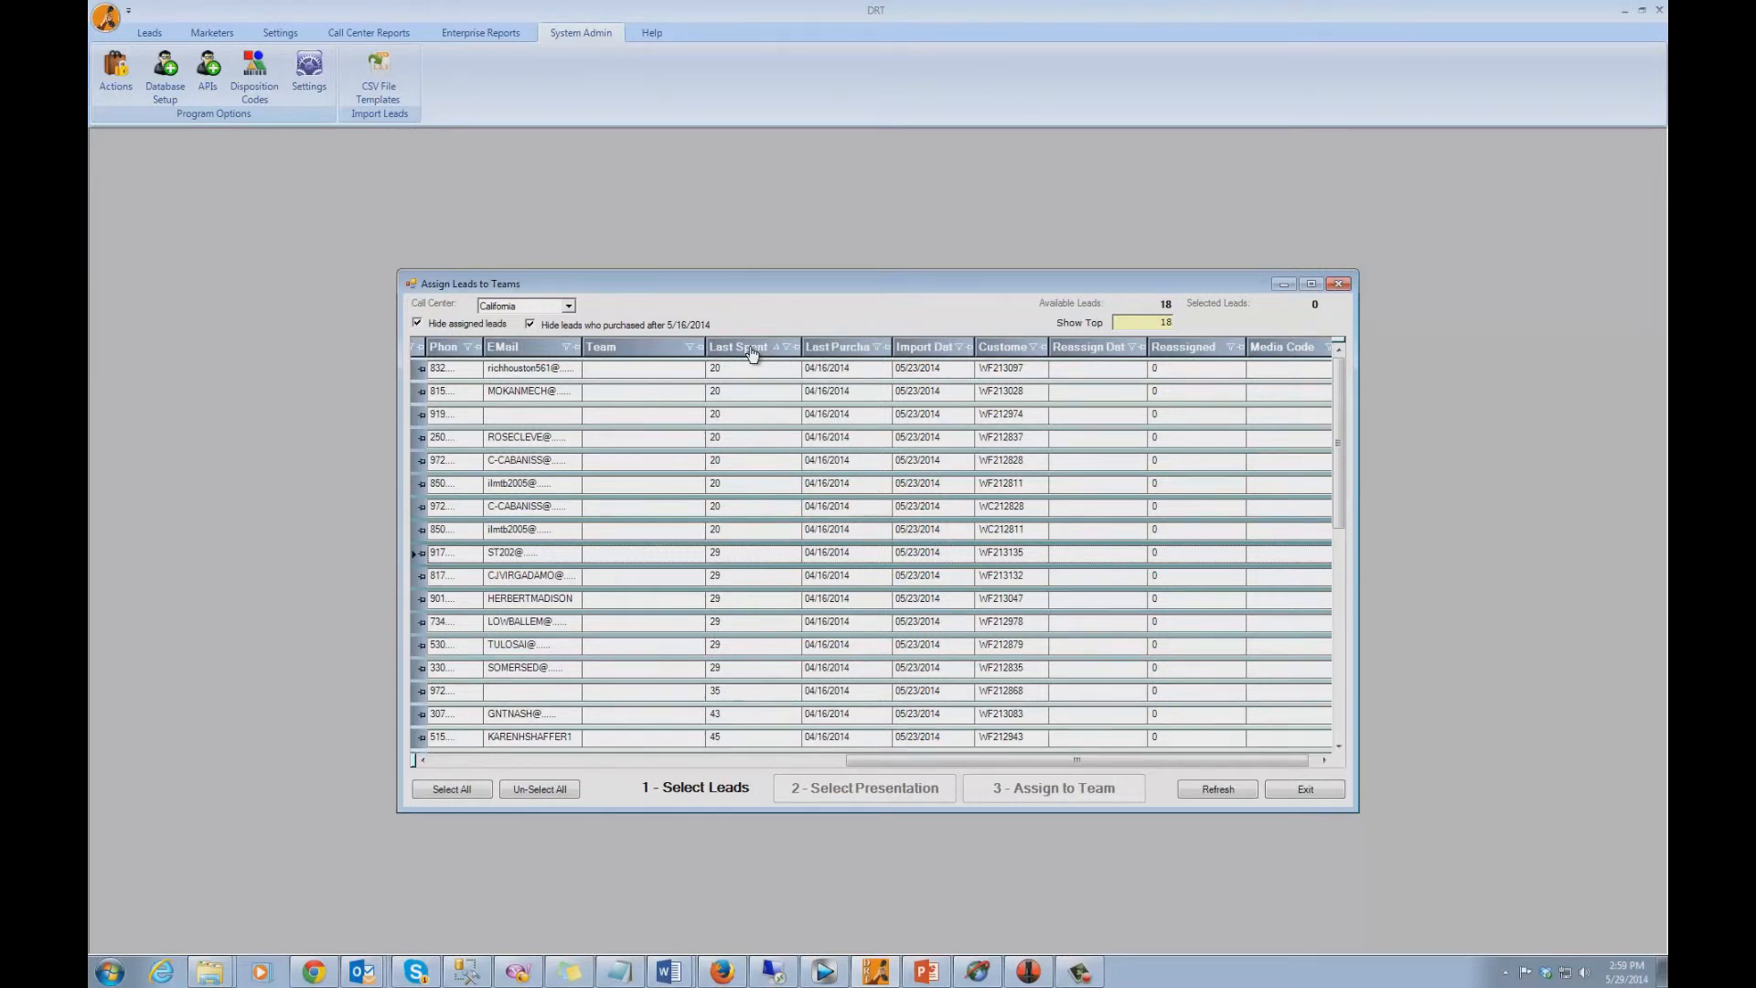
click(751, 353)
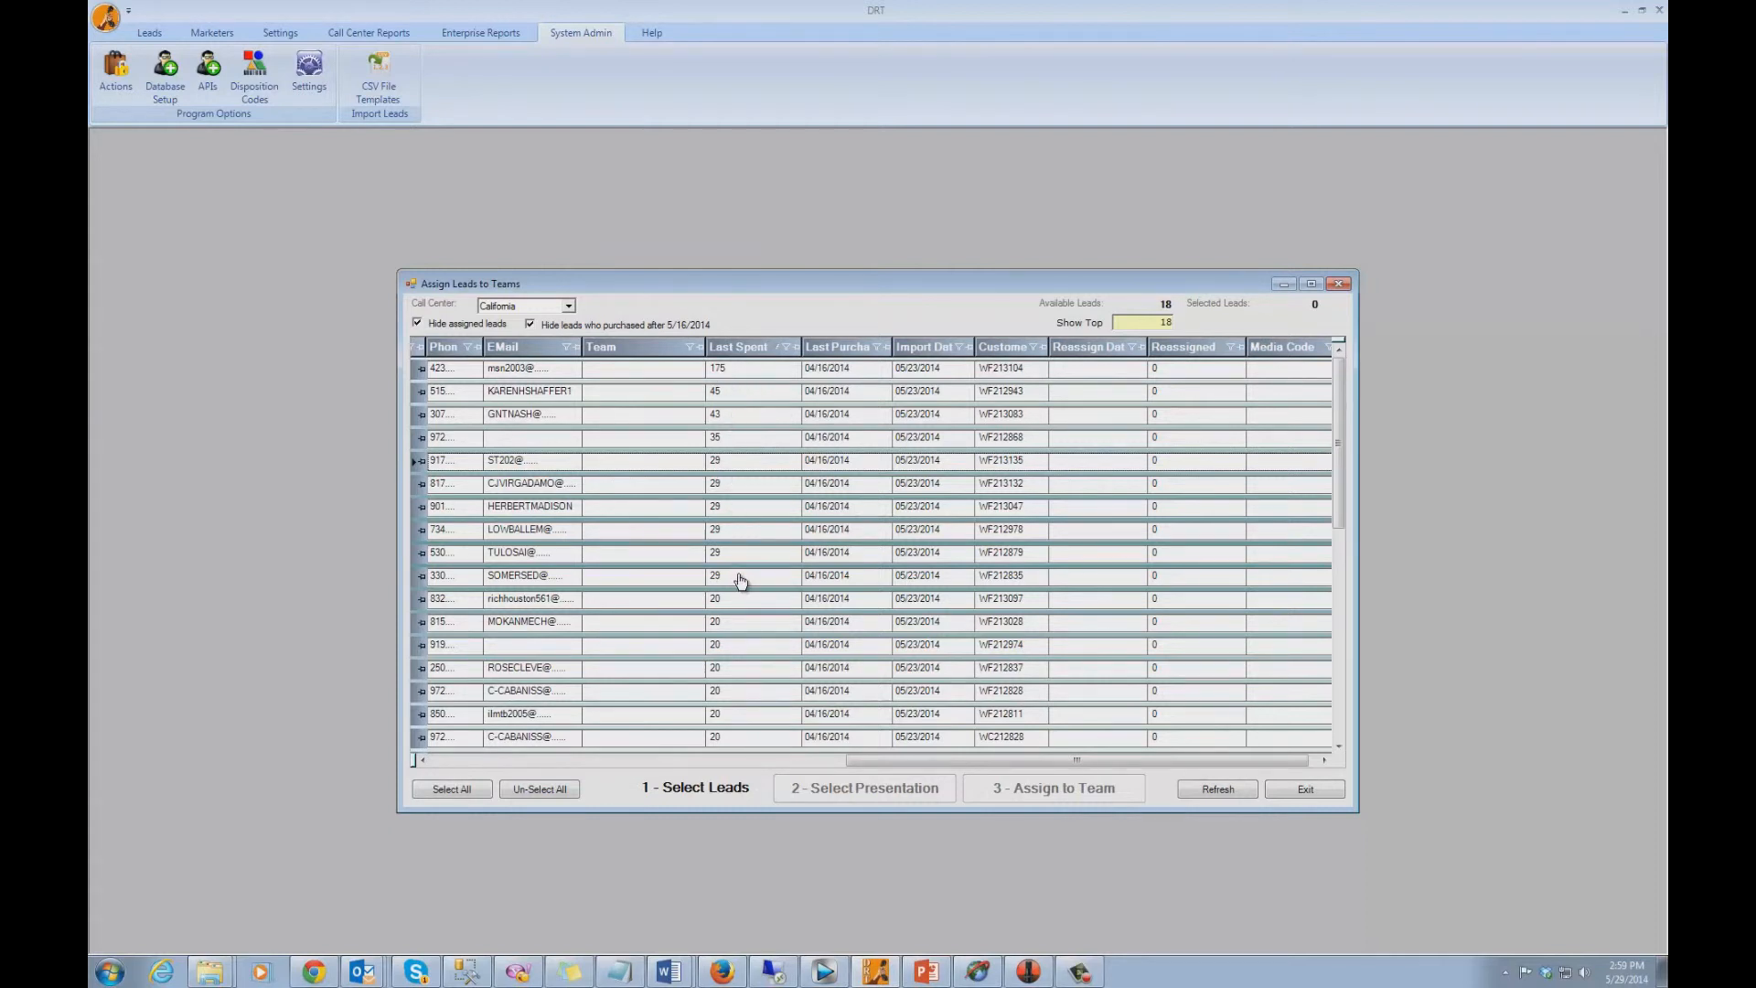
Pin the Last Spent column at the start of the grid, and bring the lead selection column back into view
click(796, 348)
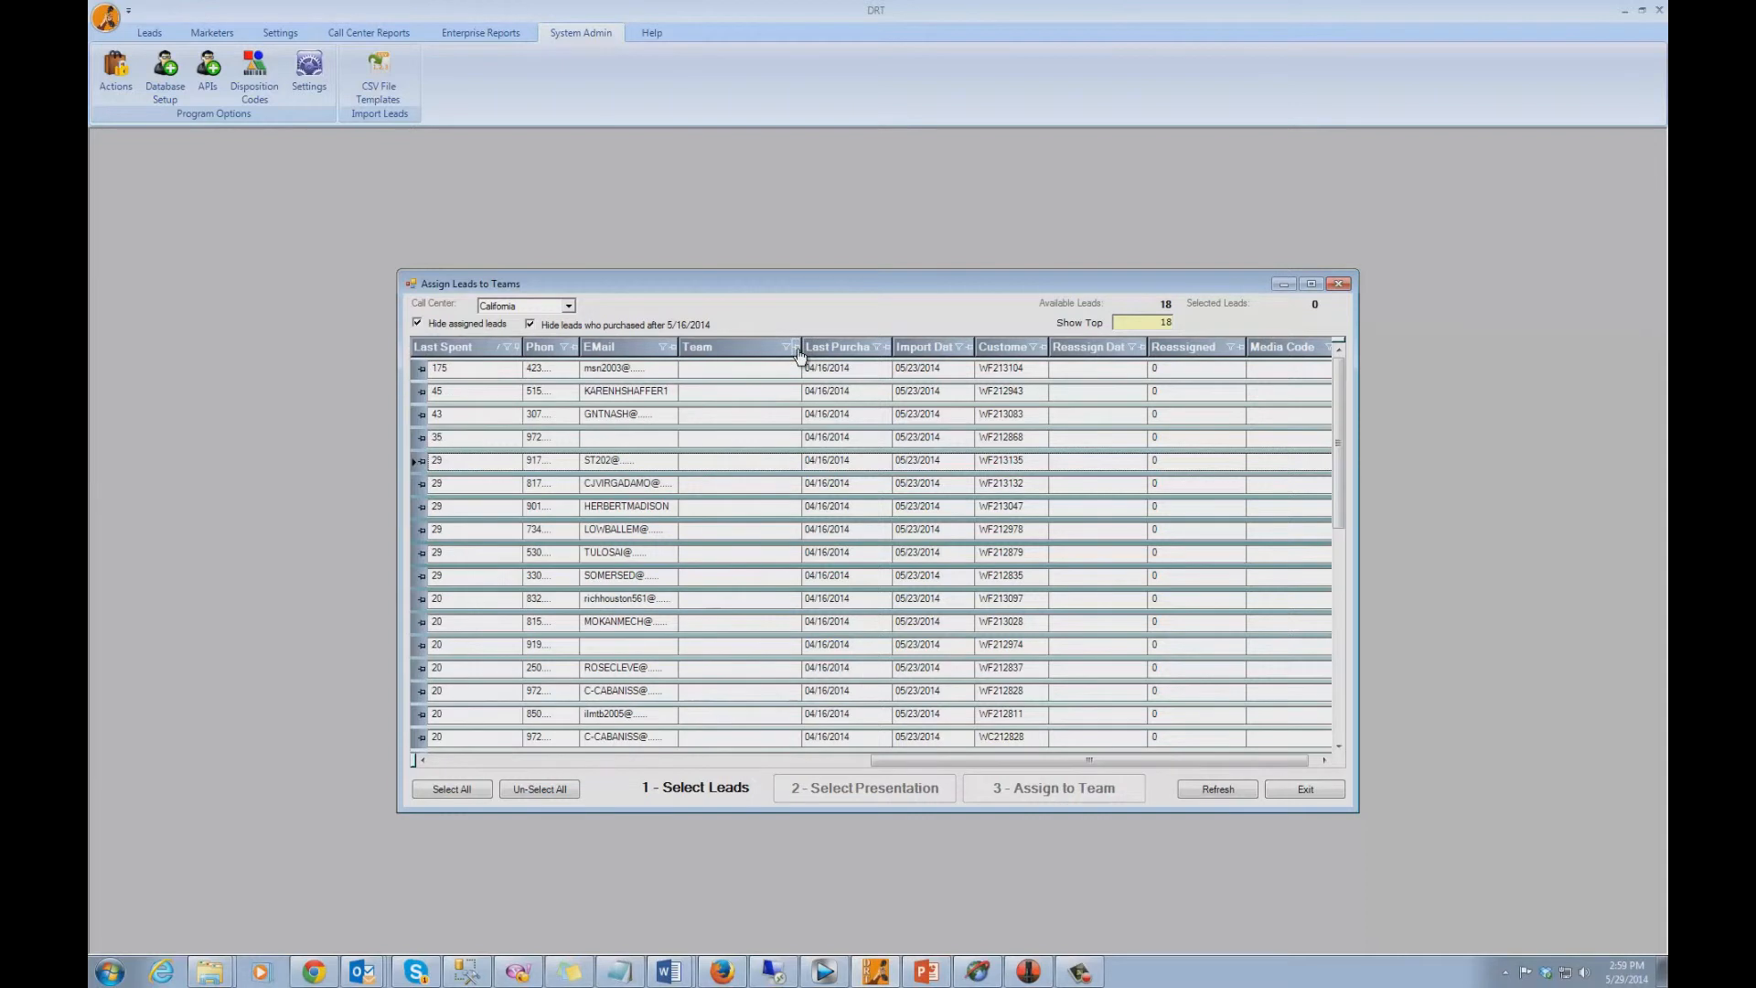
drag(906, 761, 388, 771)
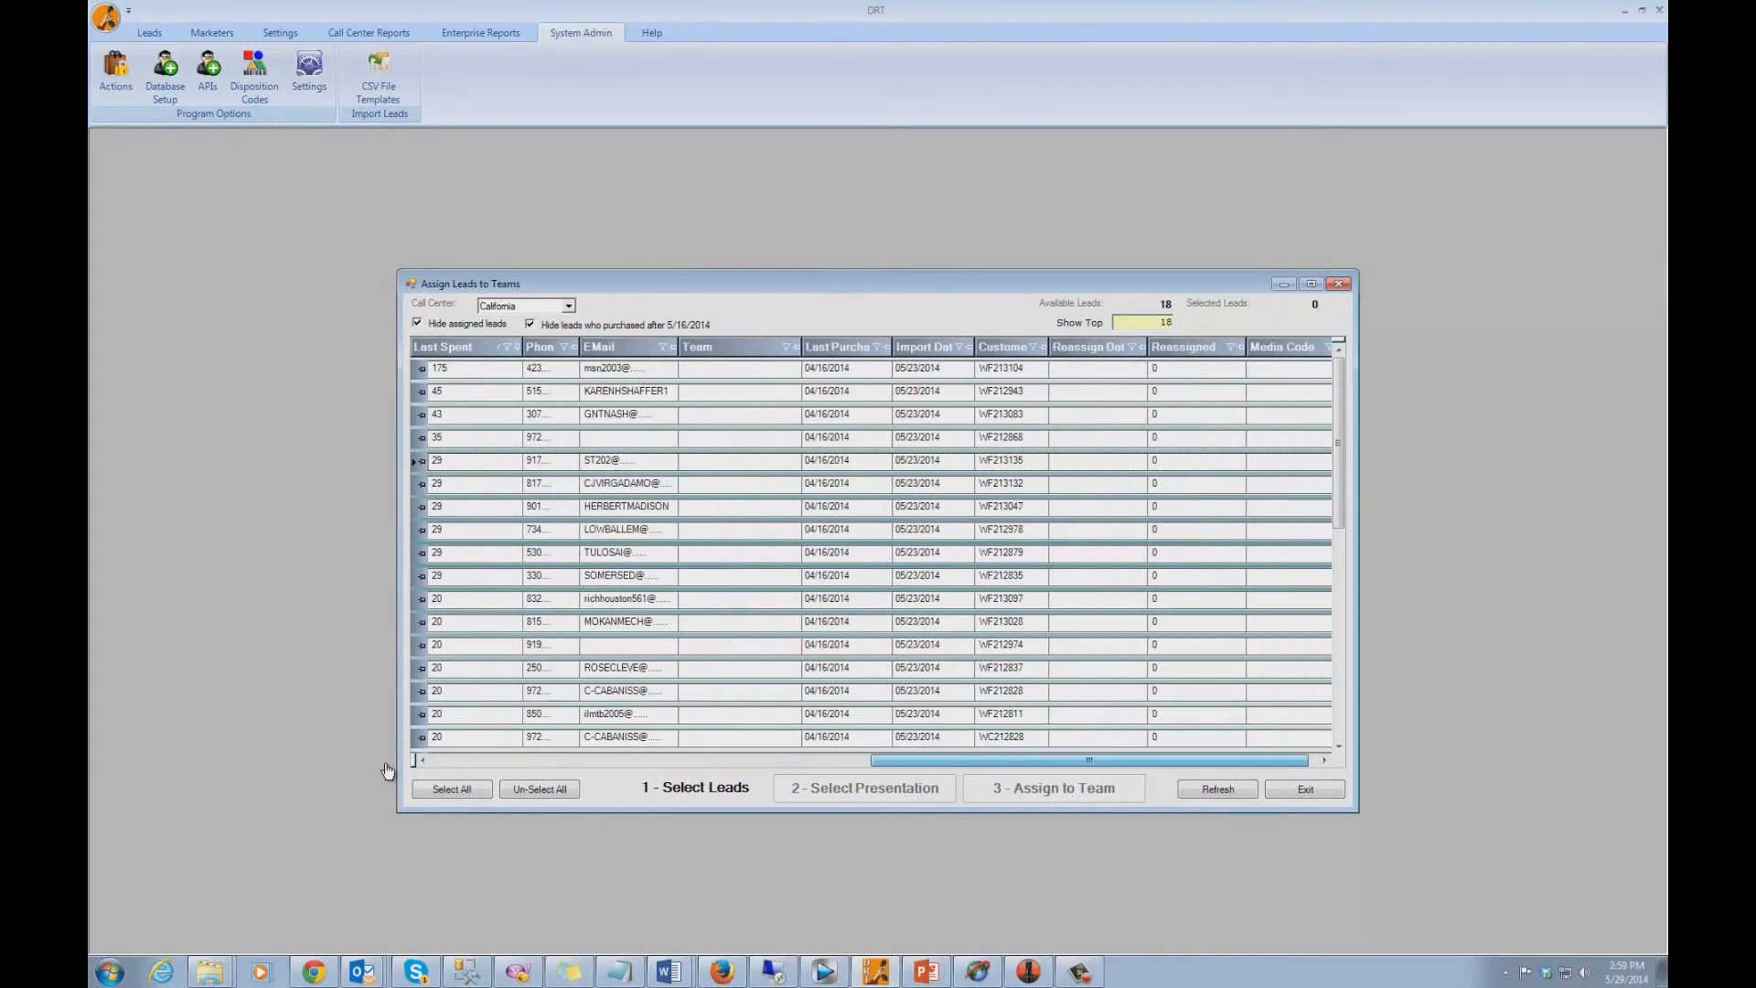
click(448, 764)
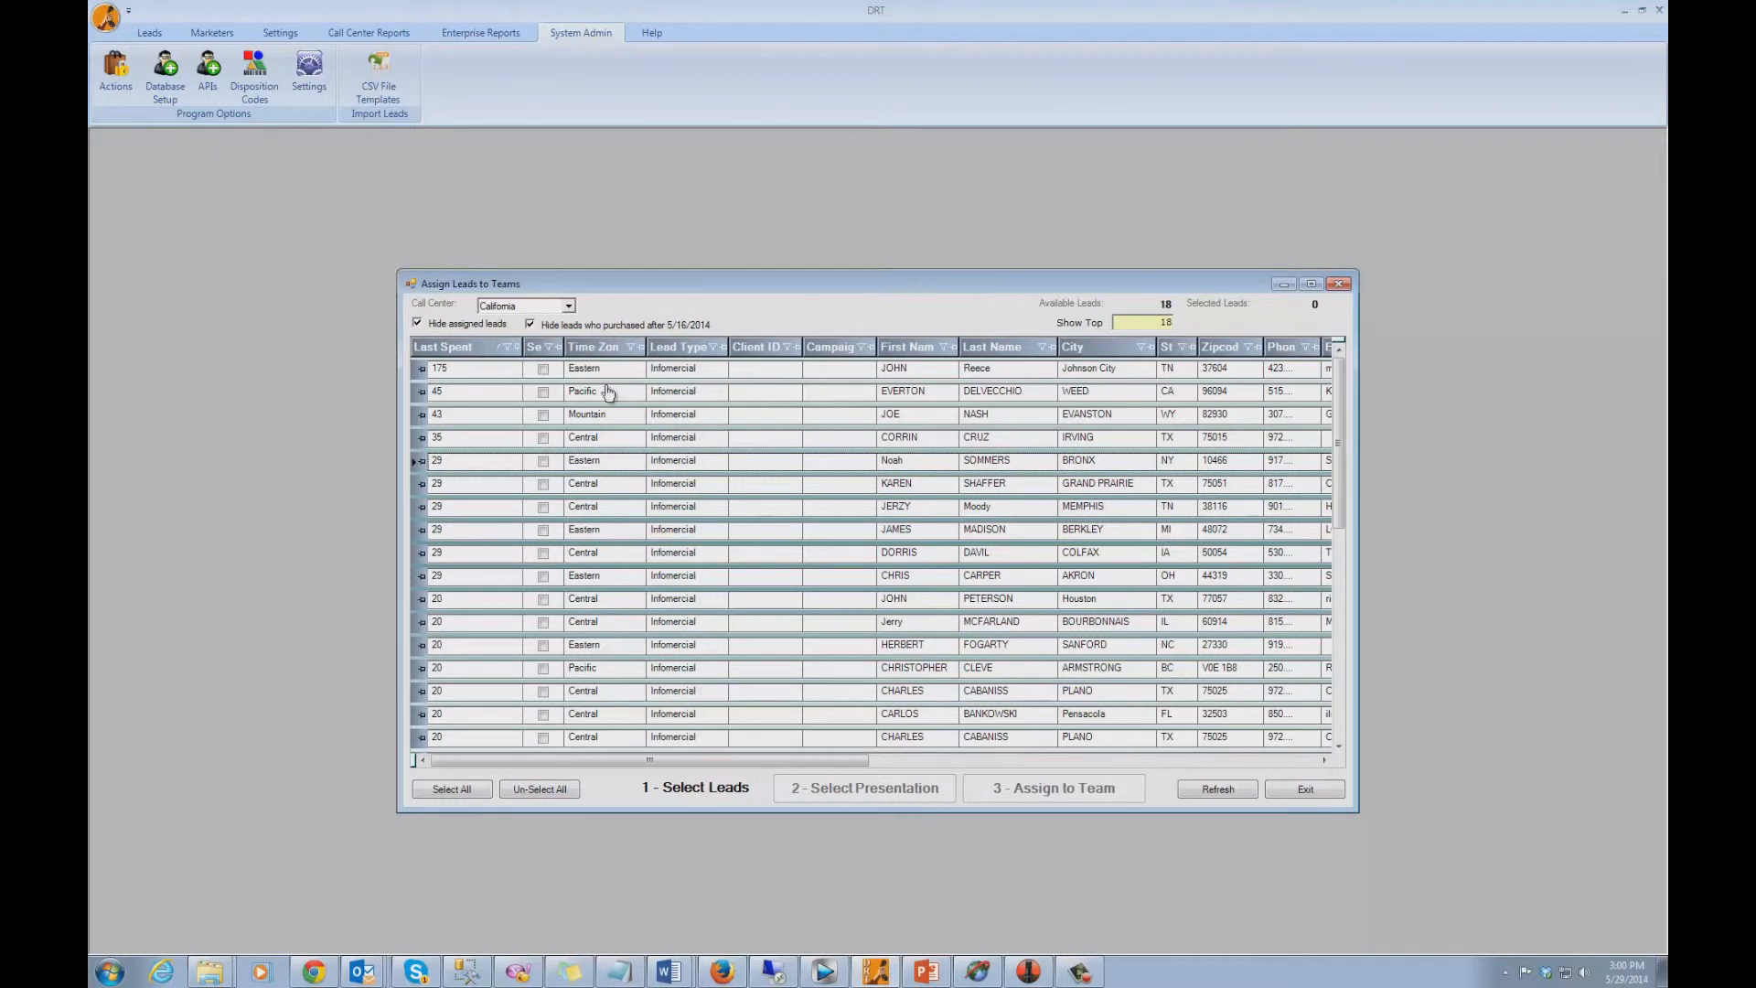
Select the first four leads in the list, the ones with the highest Last Spent values
click(543, 369)
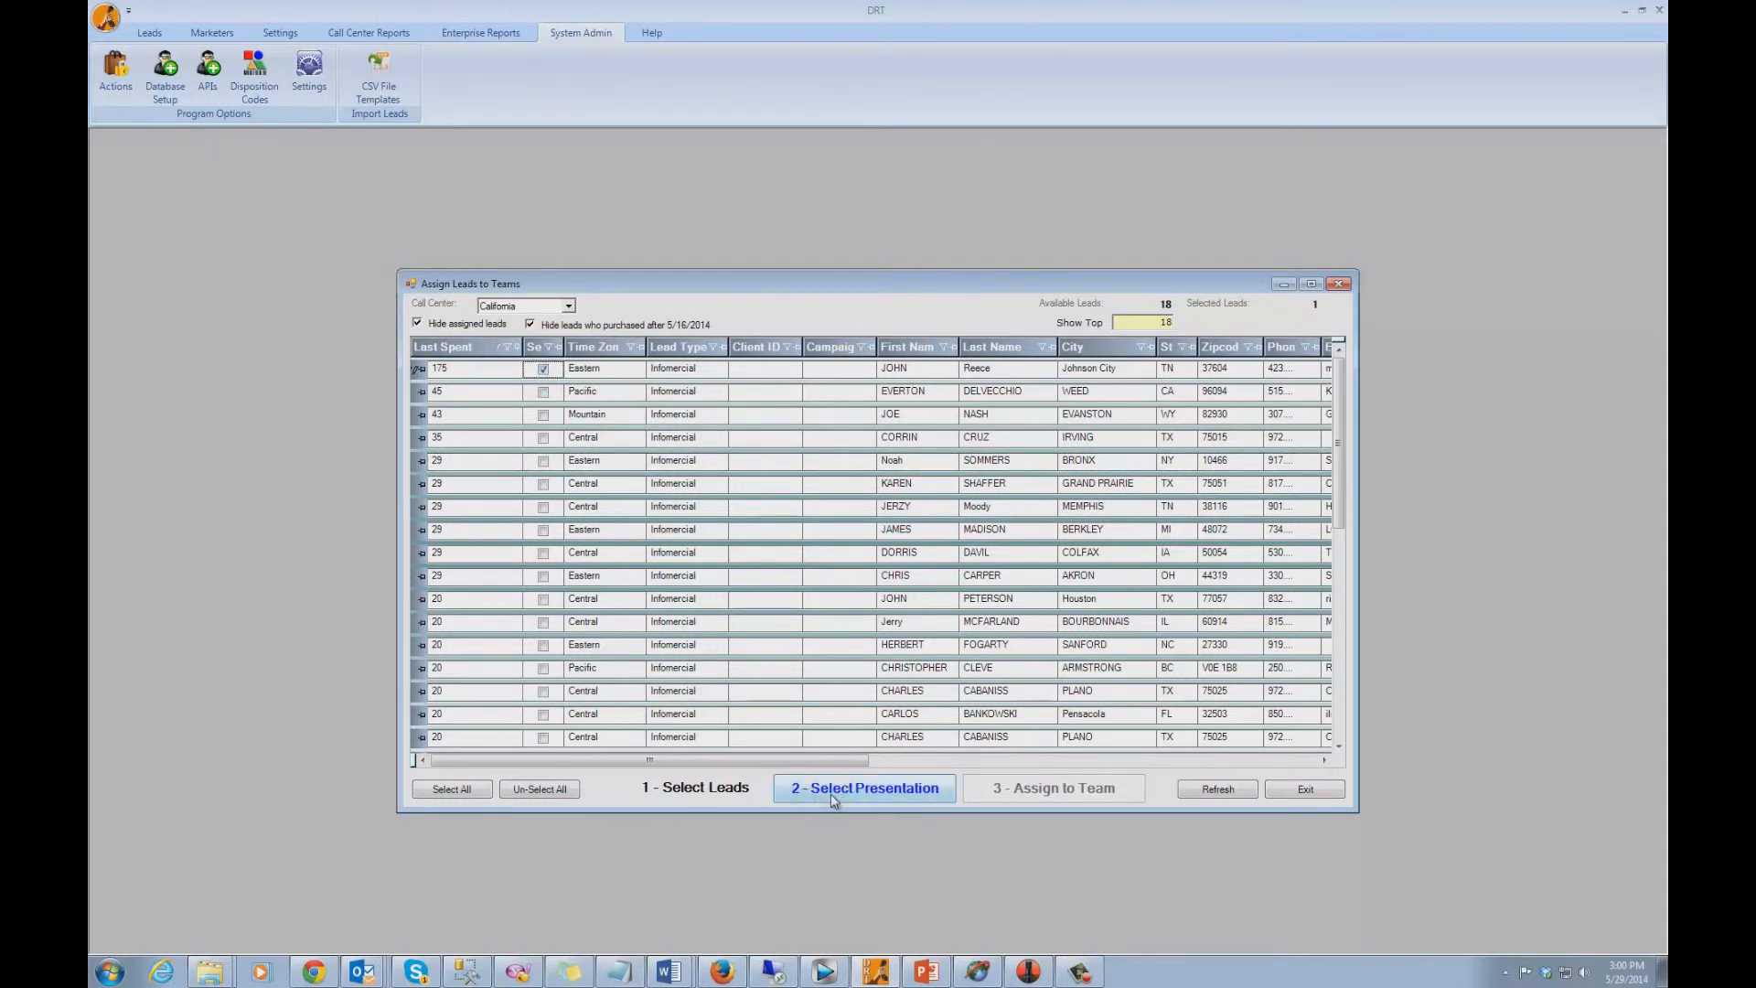
click(543, 394)
click(543, 416)
click(543, 440)
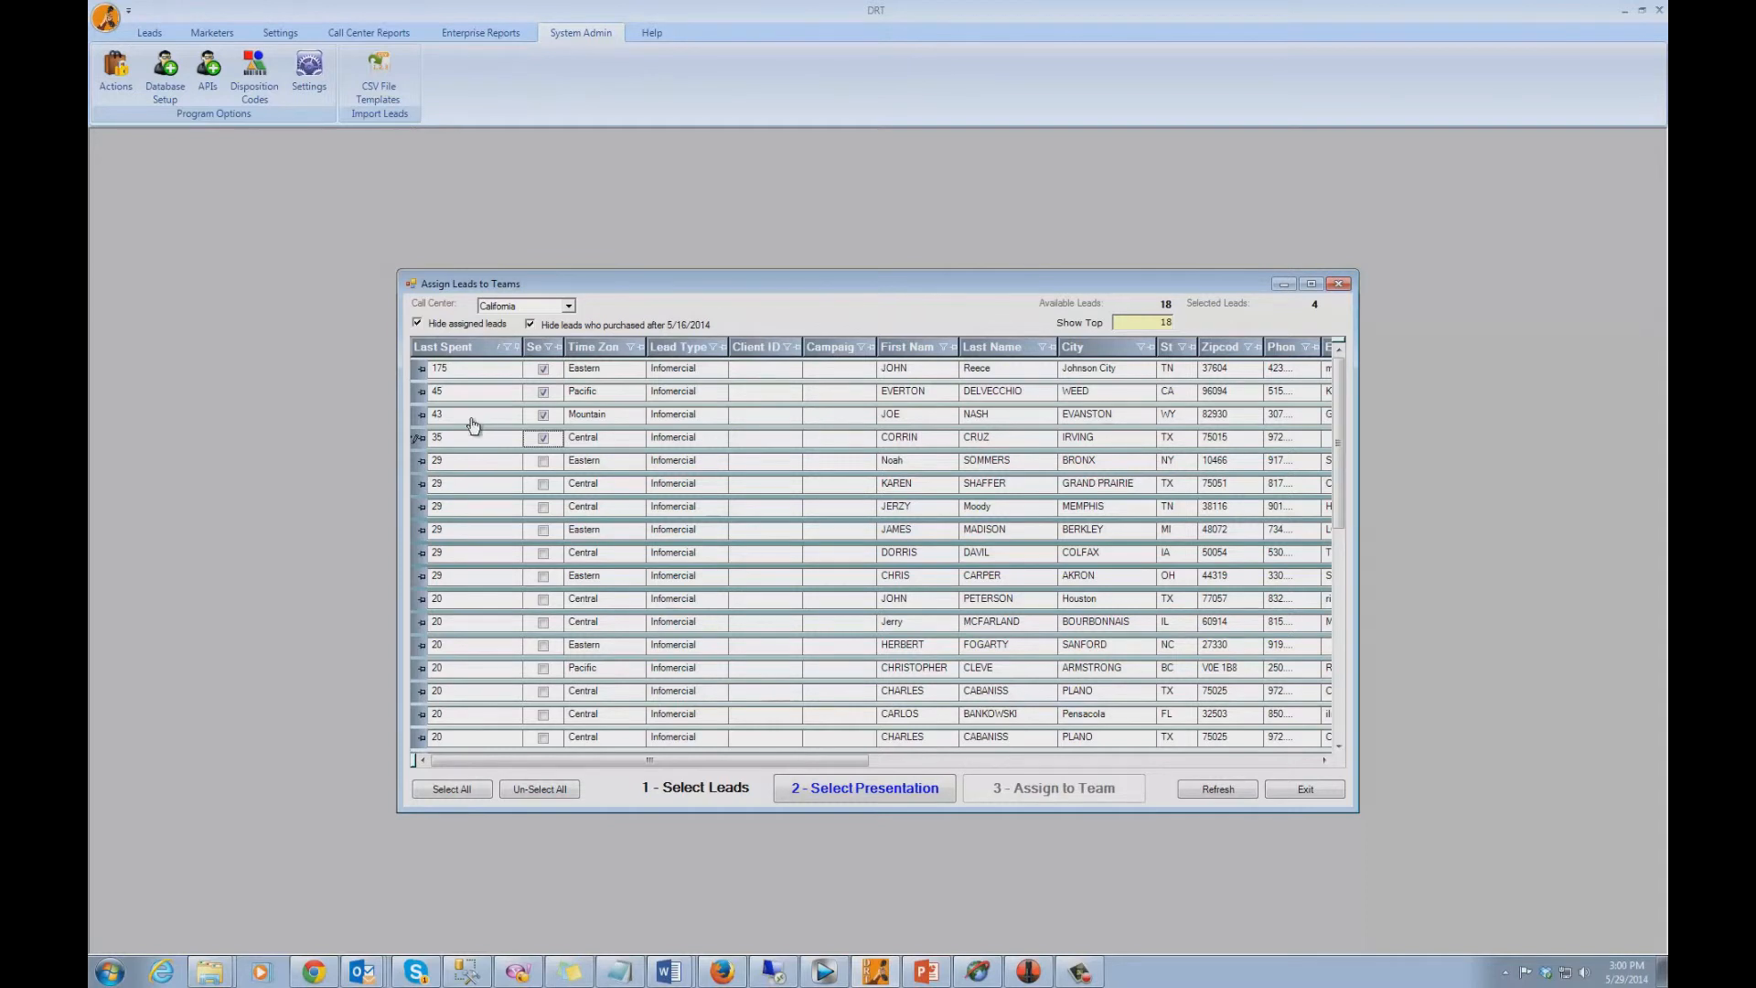
Choose the Verison iPhone - CA presentation for the selected leads
click(852, 790)
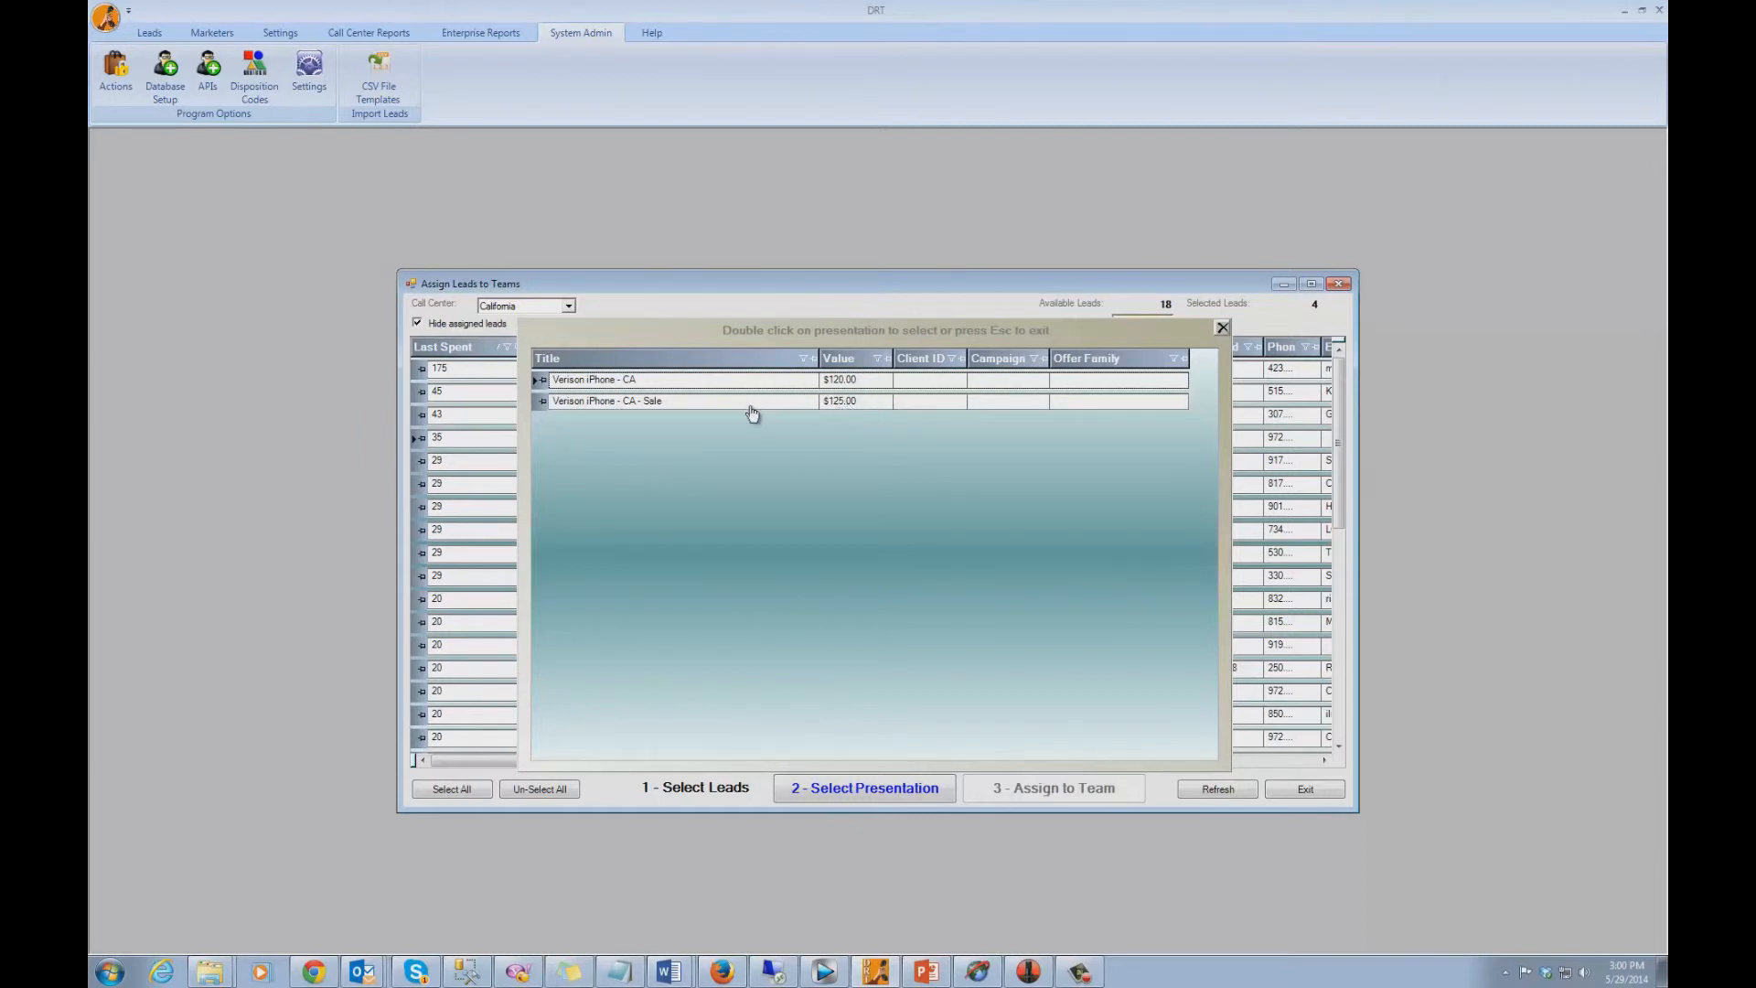
click(712, 384)
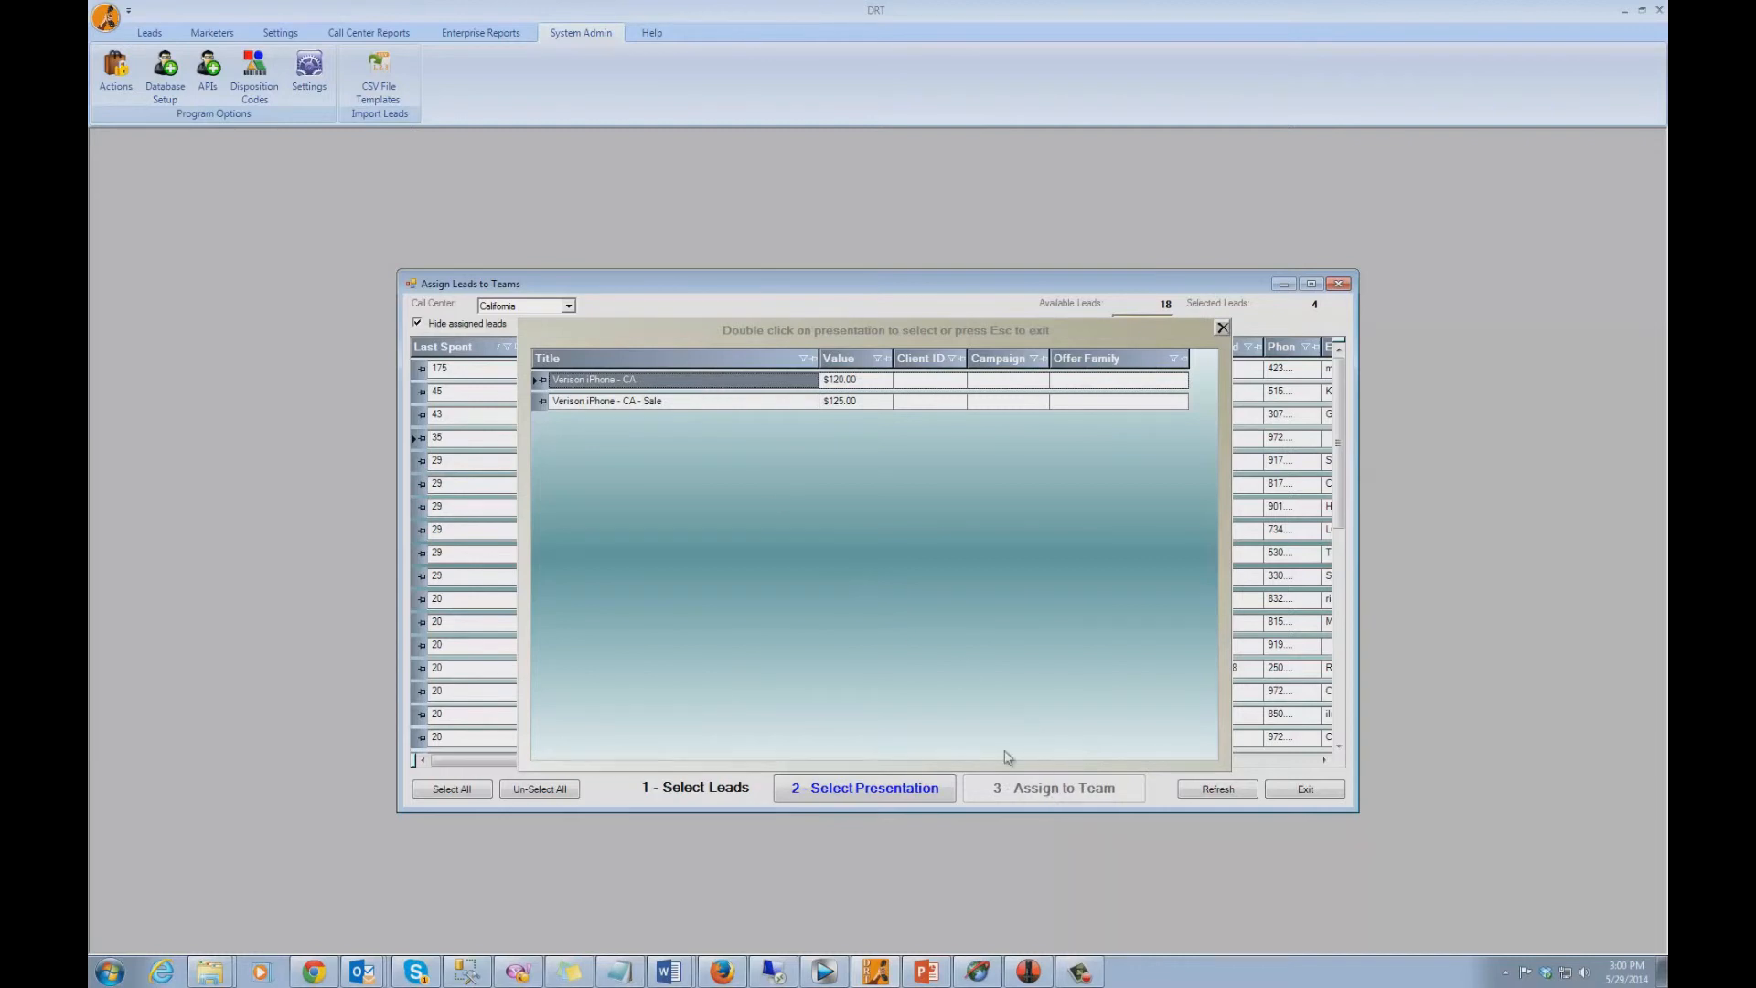
double_click(774, 385)
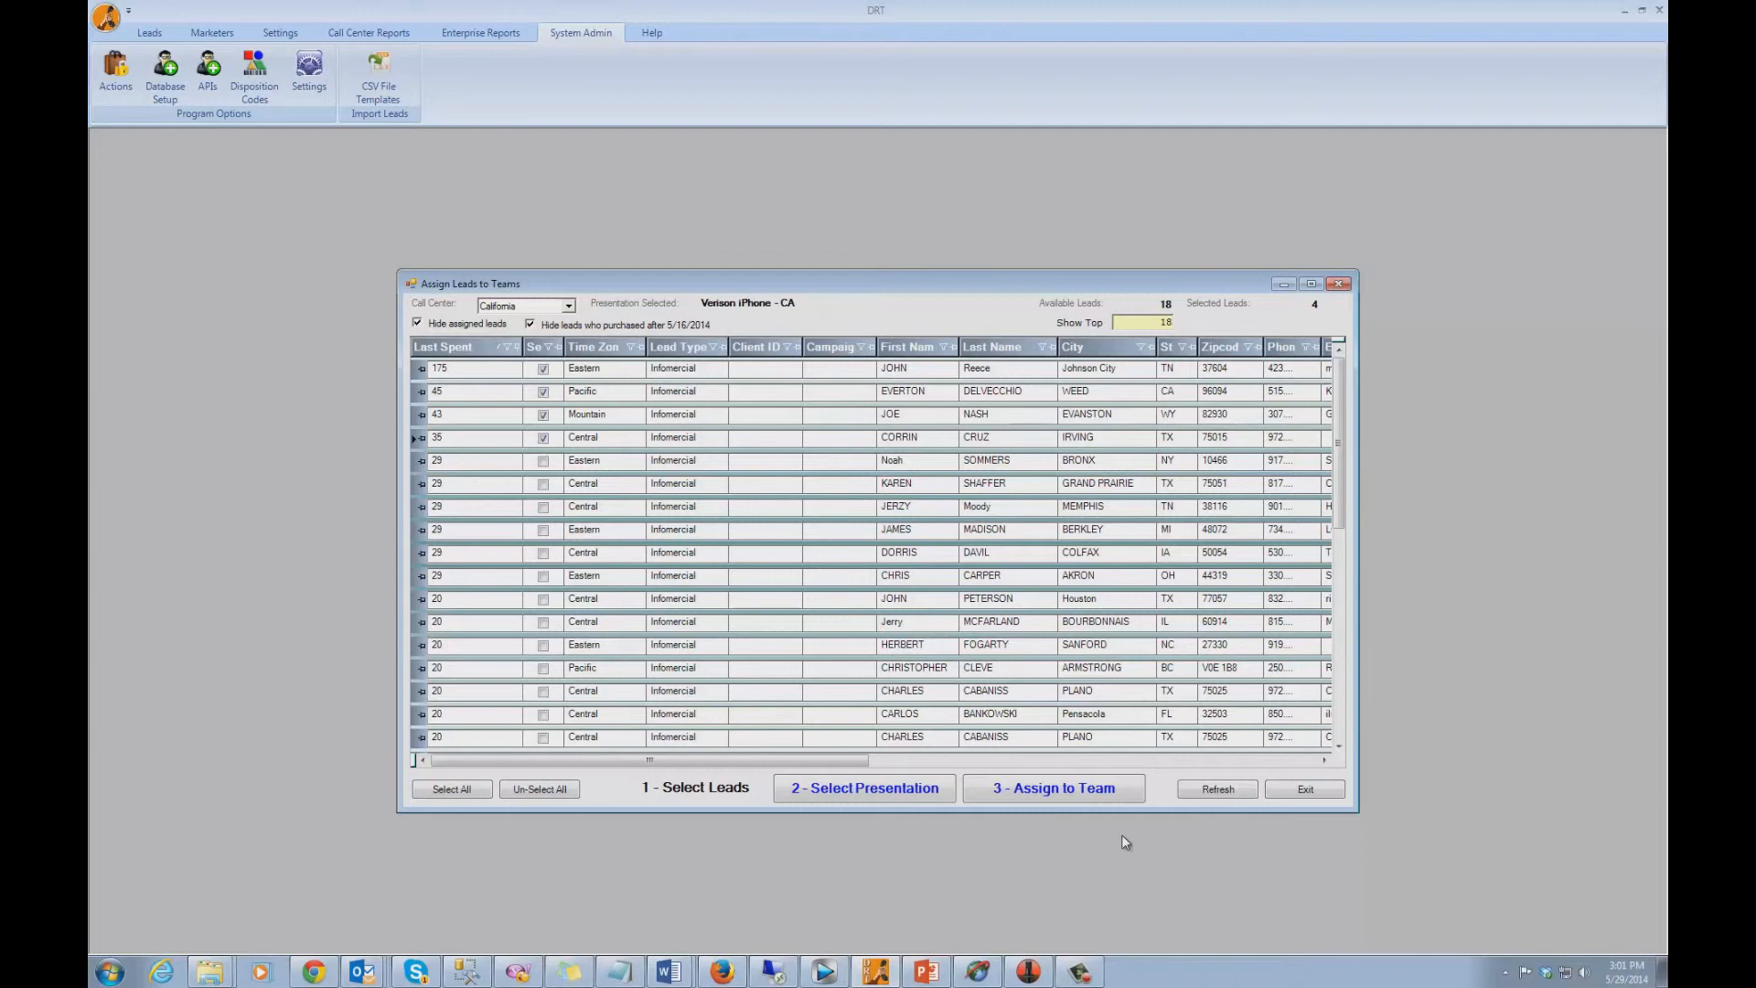
Assign the four selected leads to the Winners team and confirm the assignment
click(1072, 792)
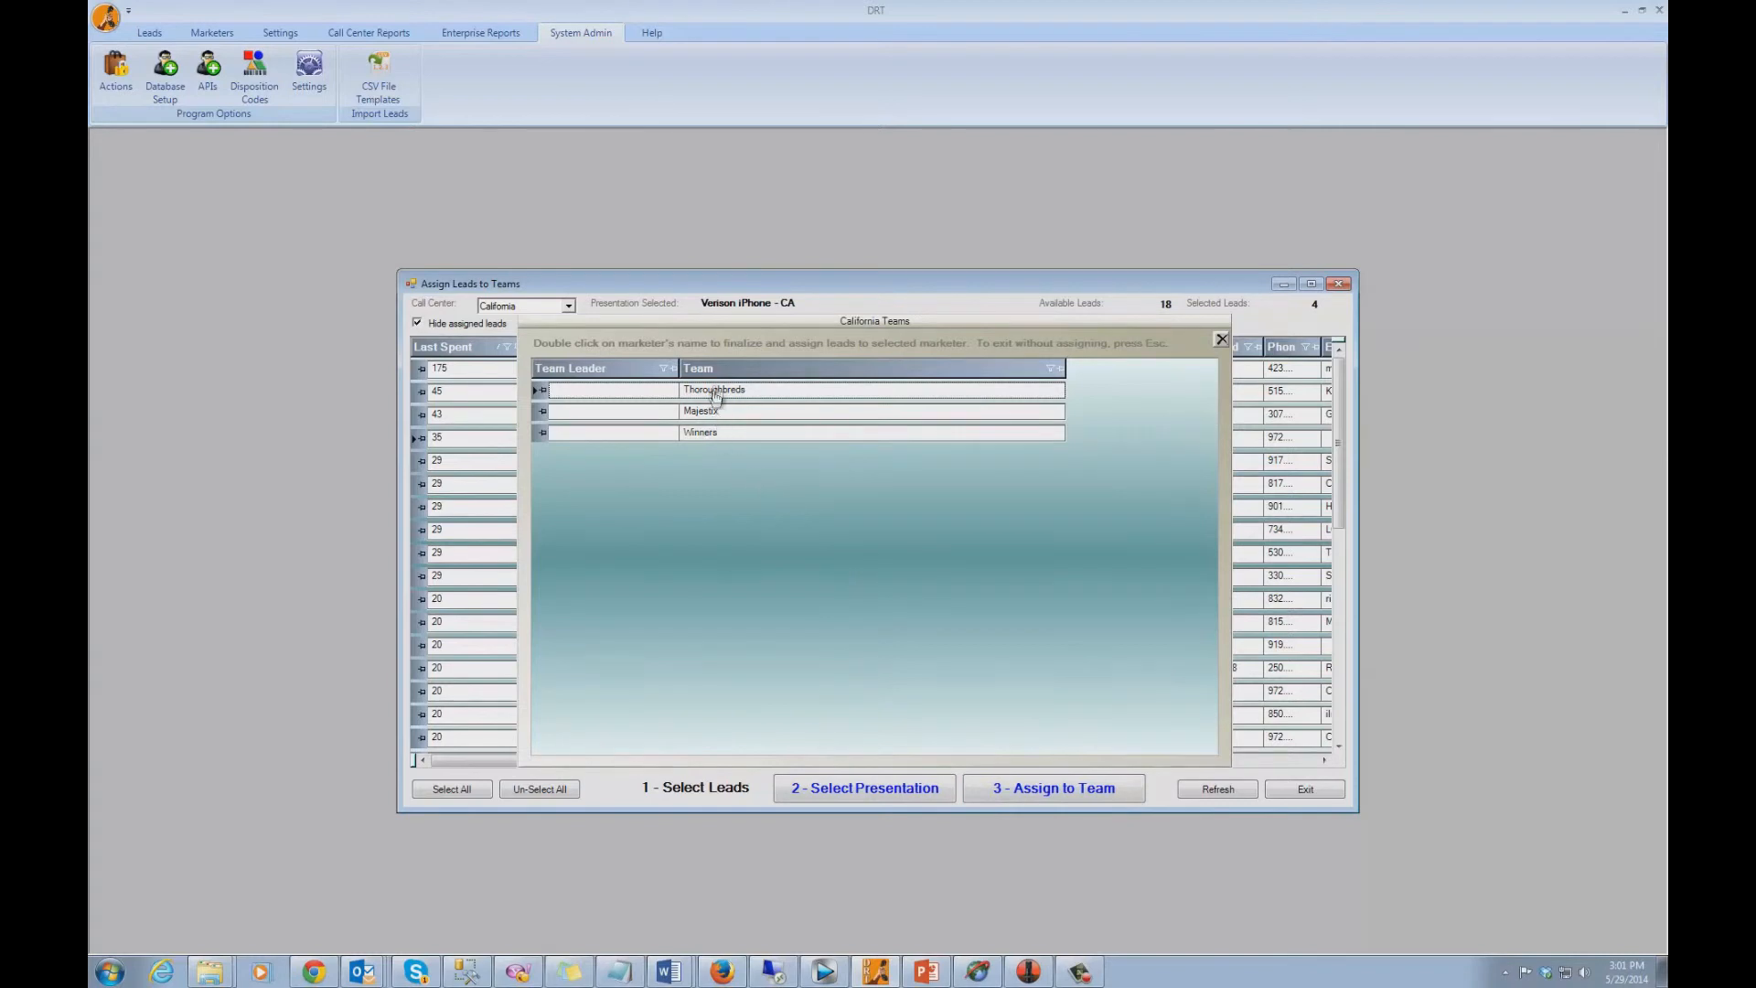
click(737, 443)
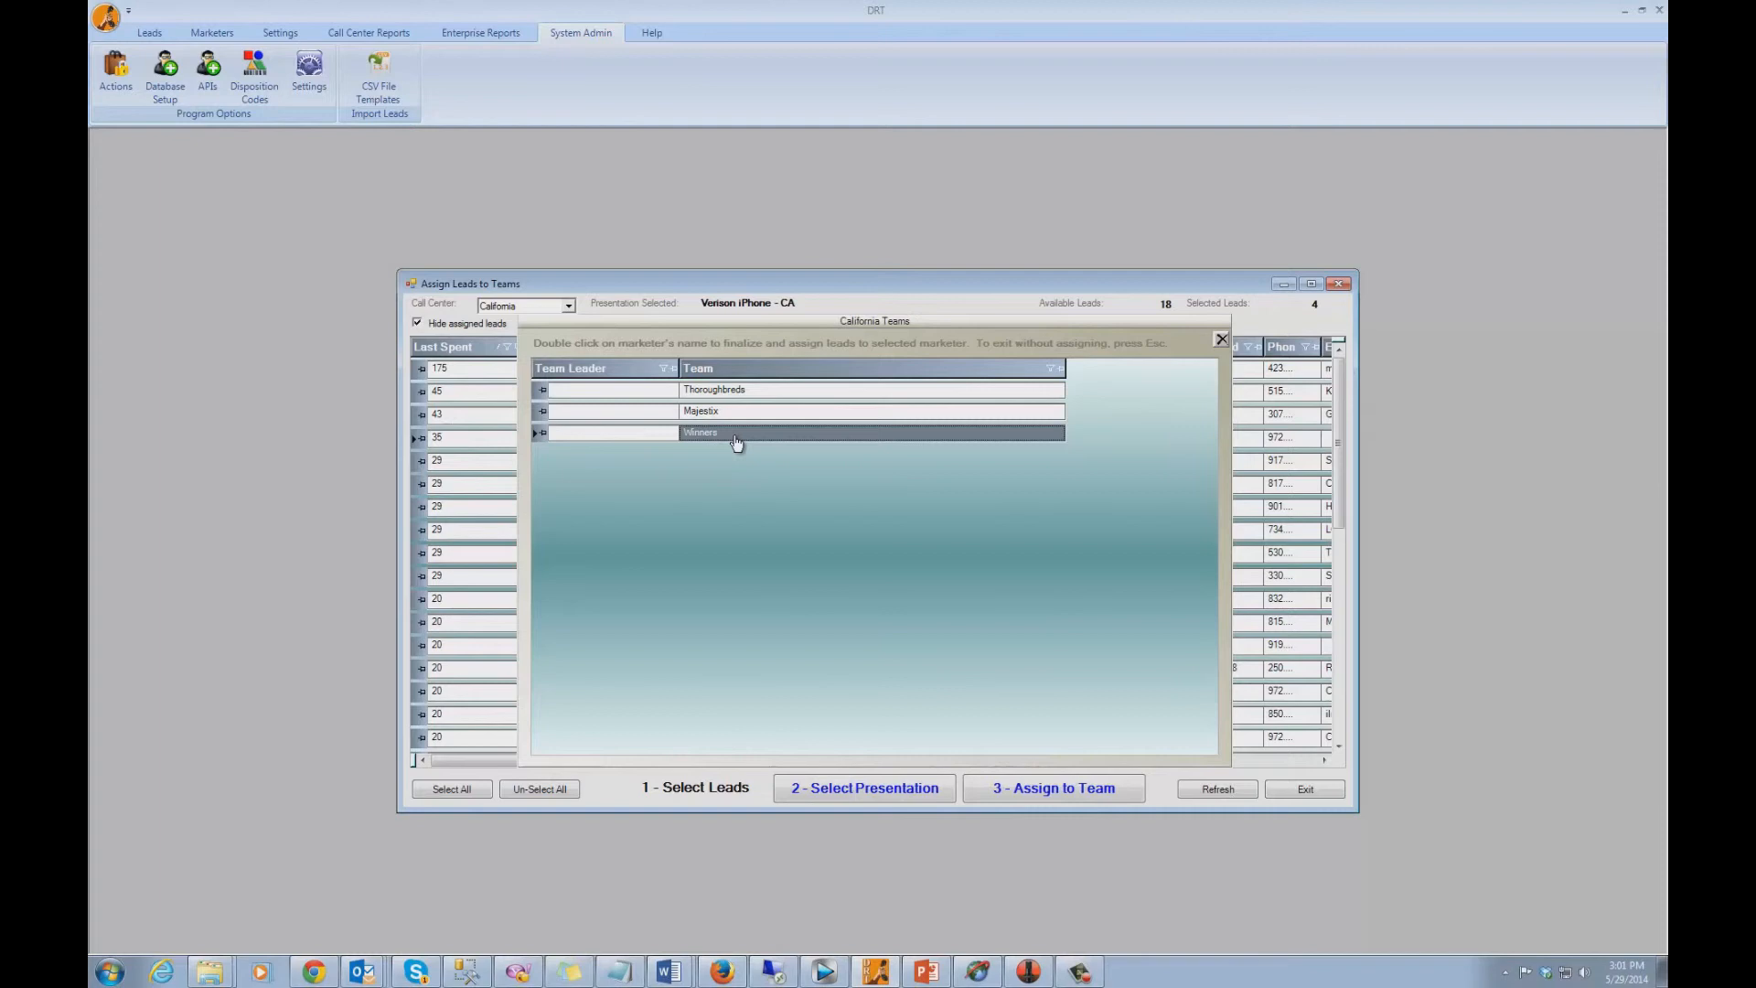
double_click(737, 443)
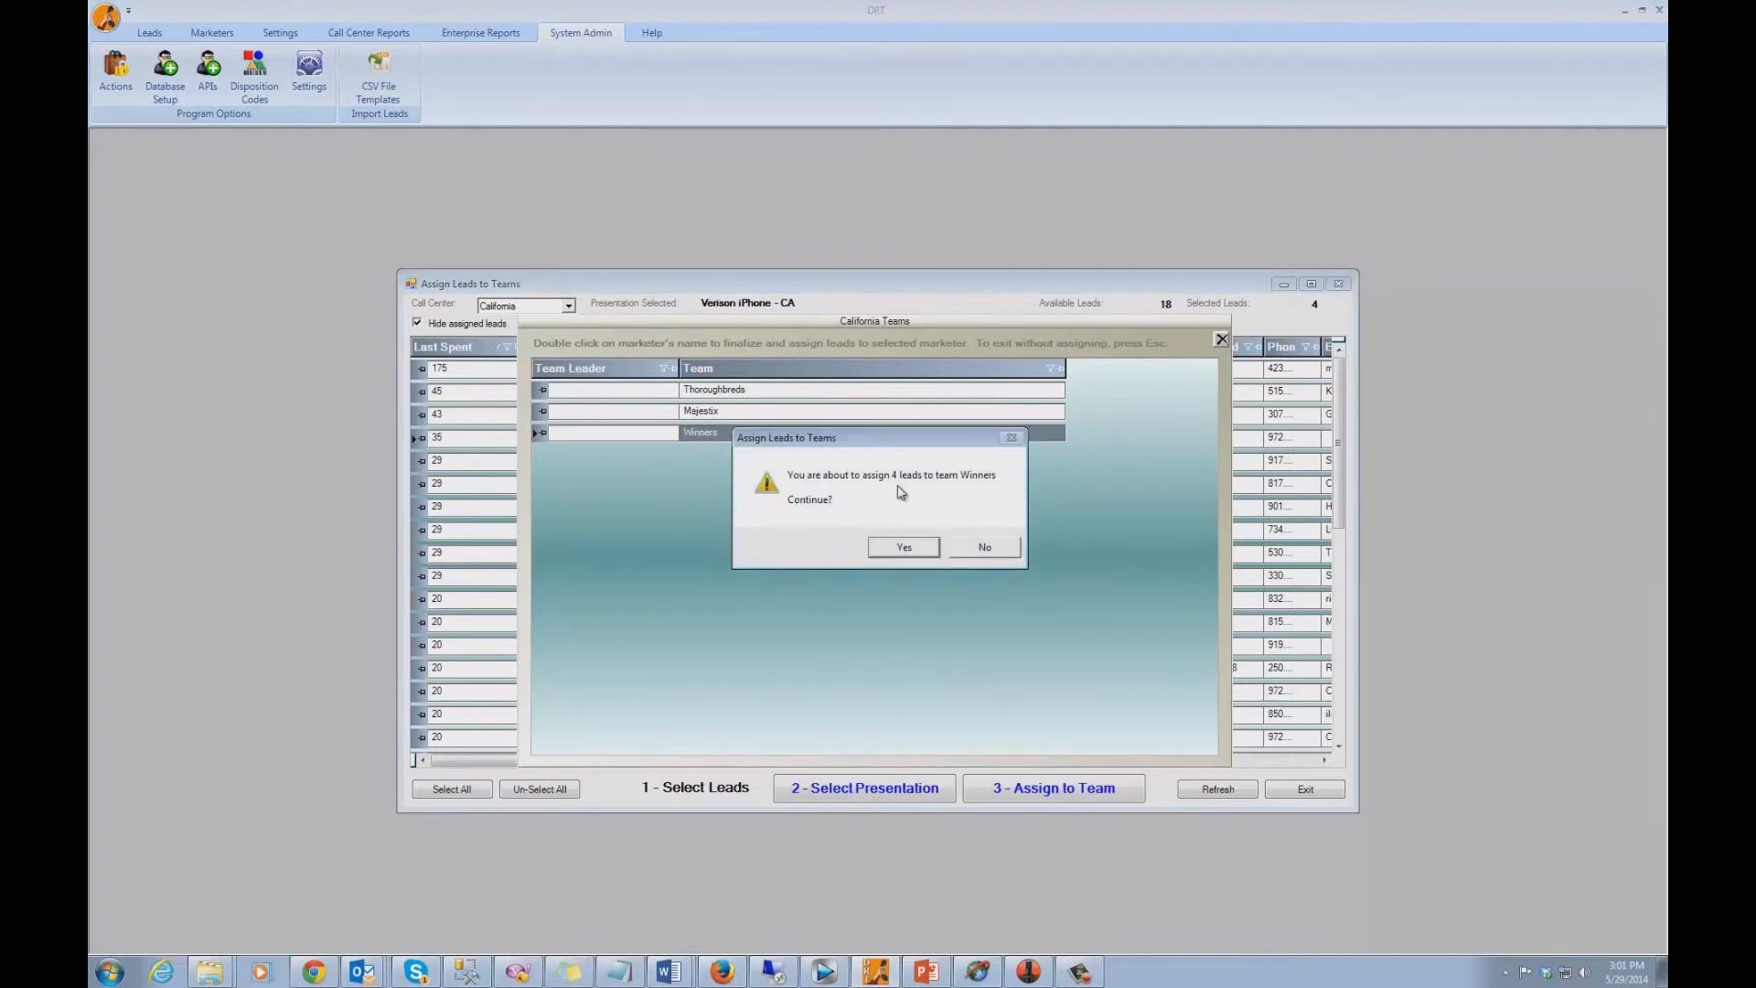
click(904, 548)
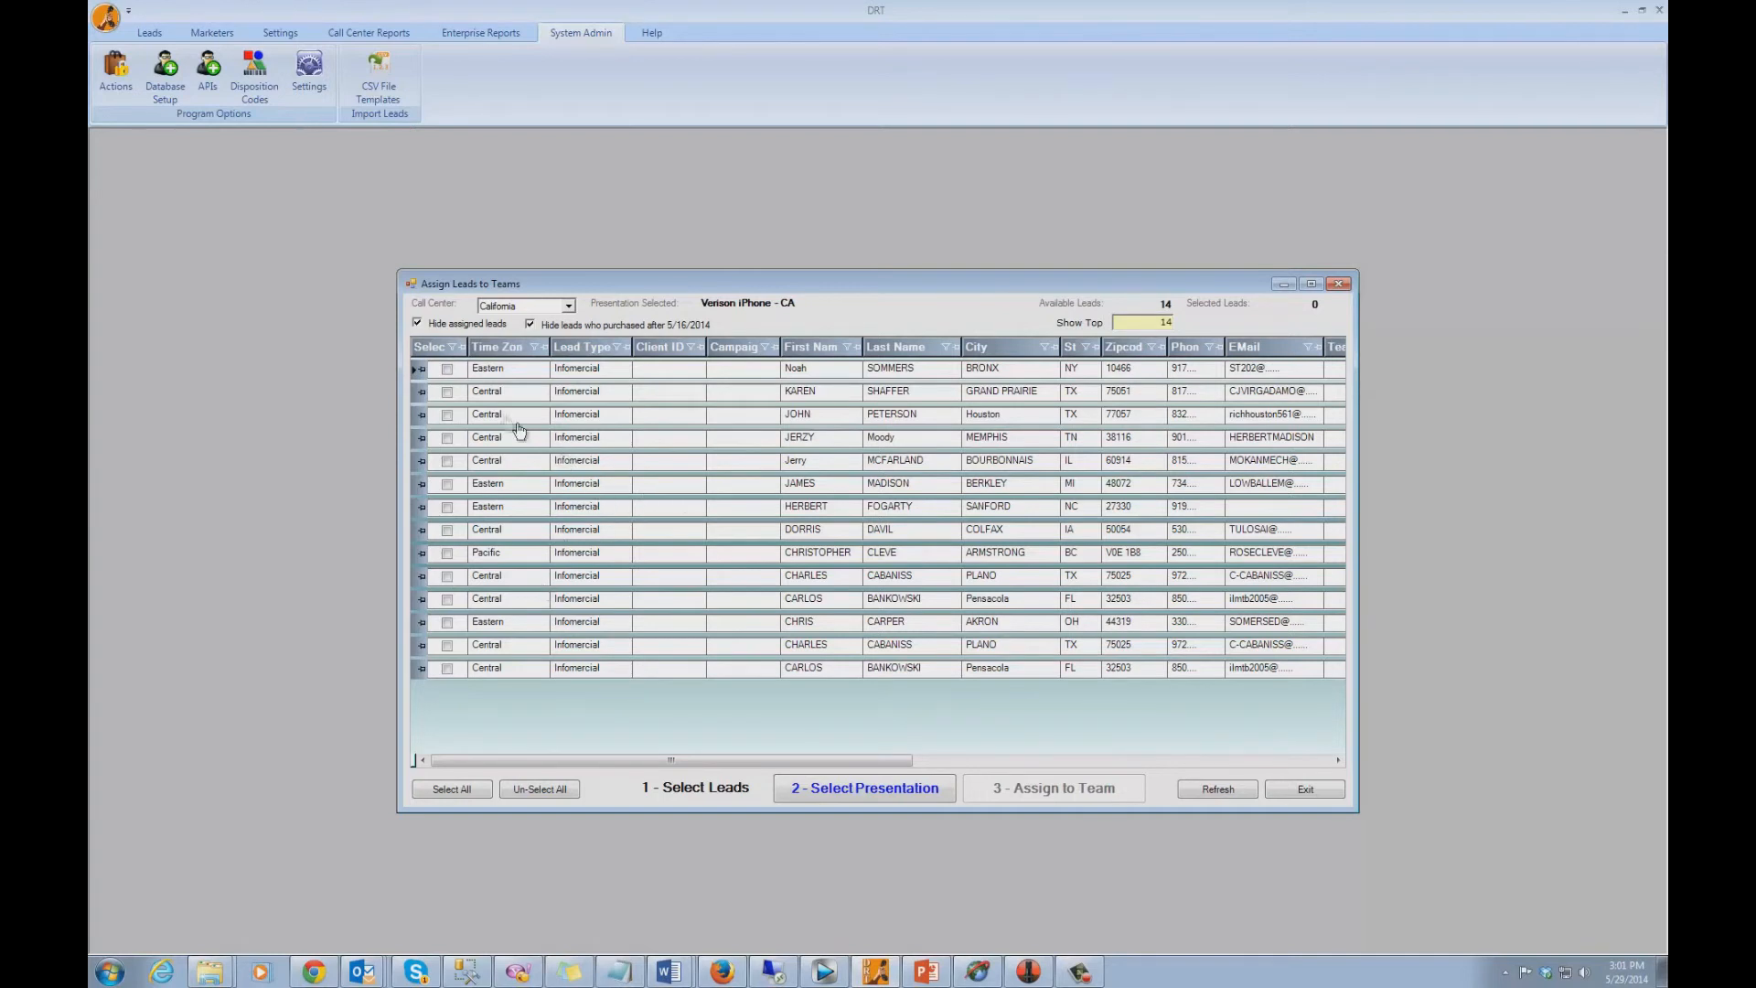
Show the assigned leads to check their entries in the Team column, and hide assigned leads again
click(418, 324)
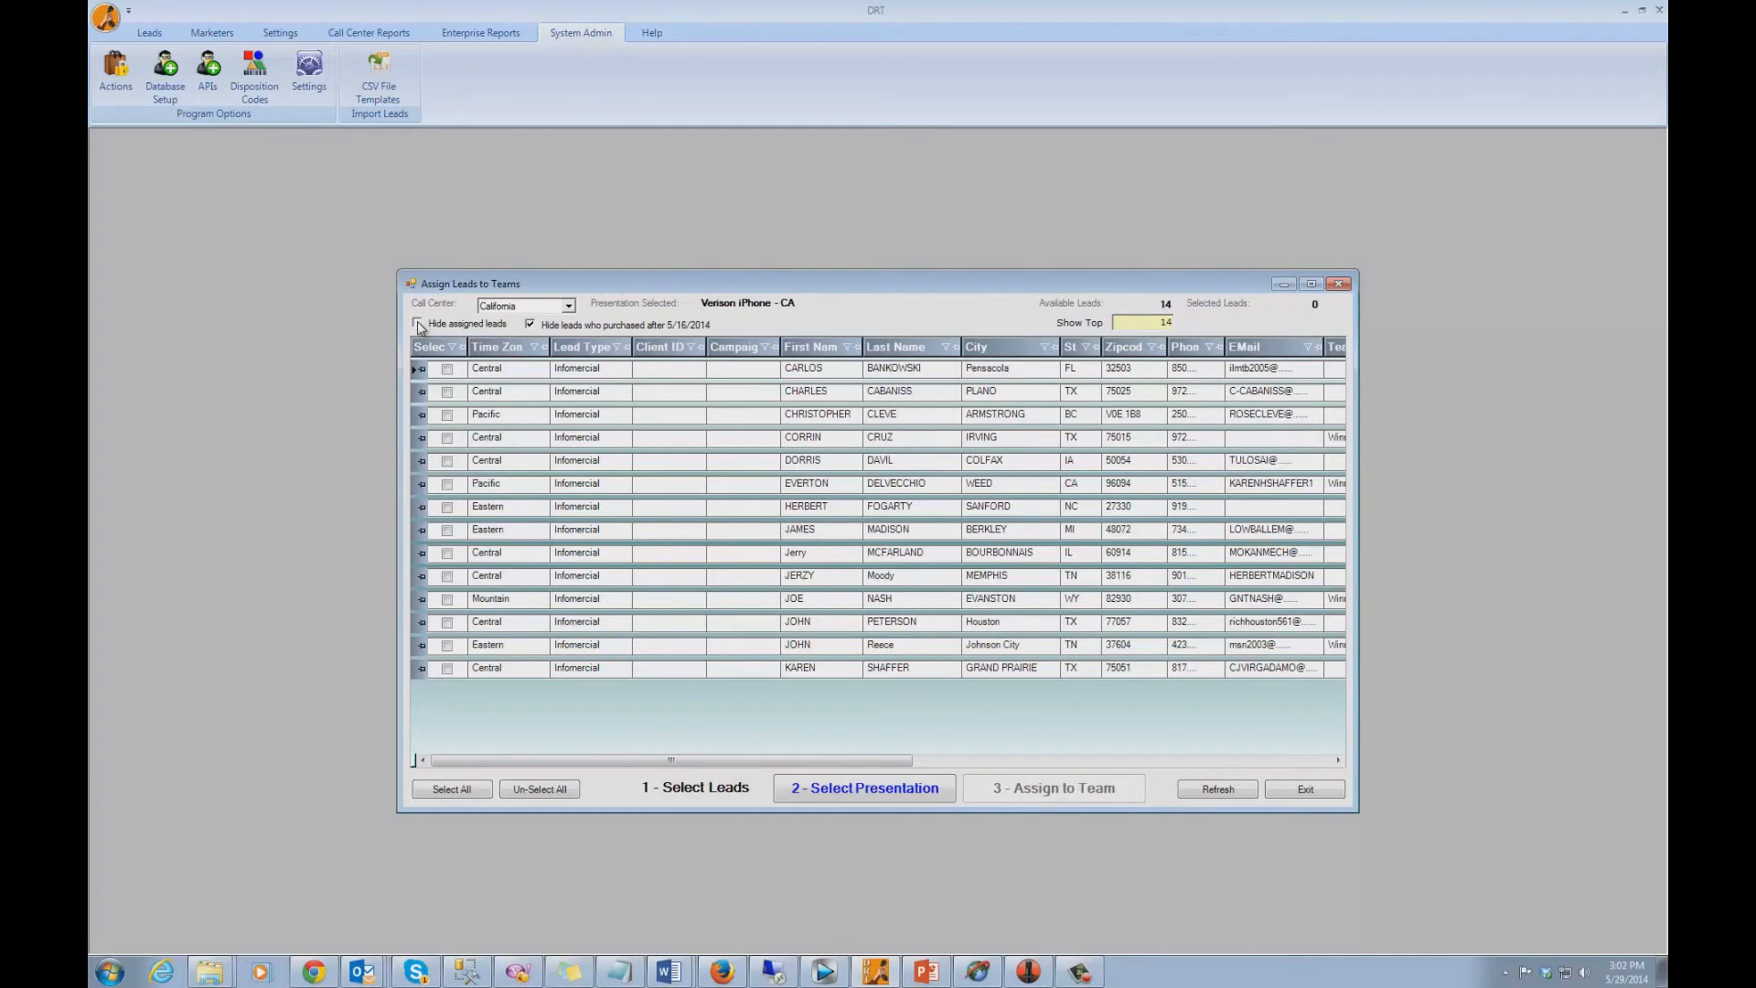
click(1015, 760)
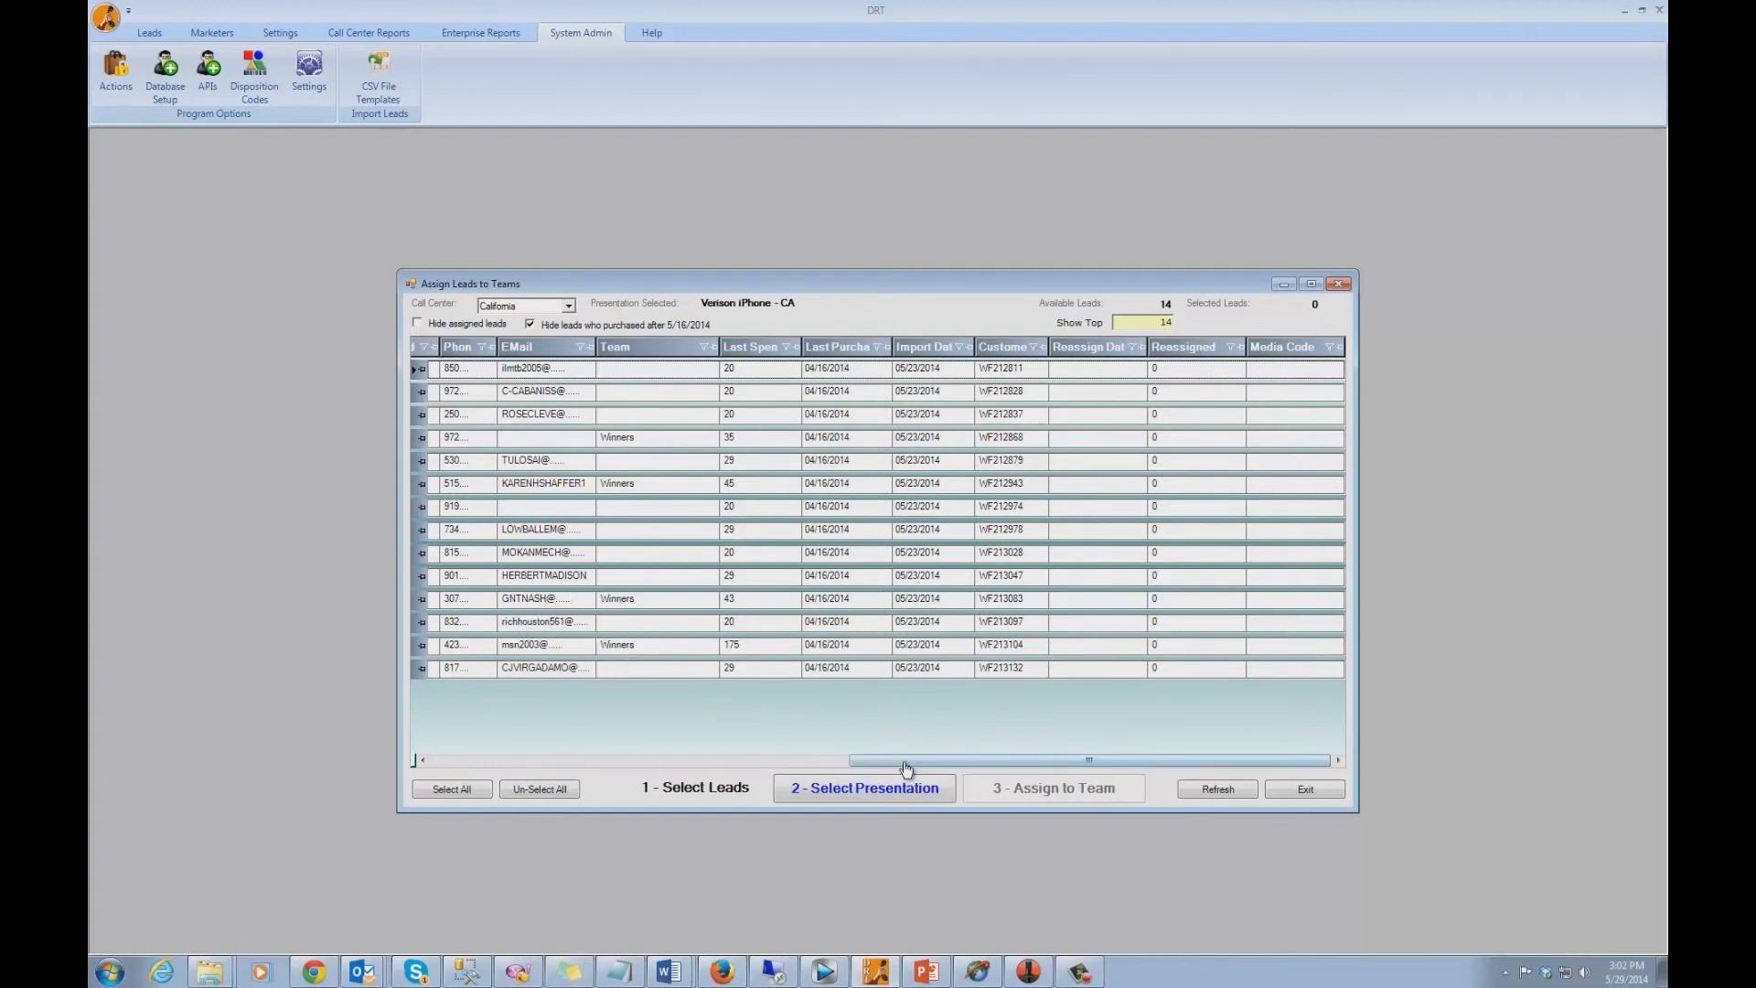
click(418, 324)
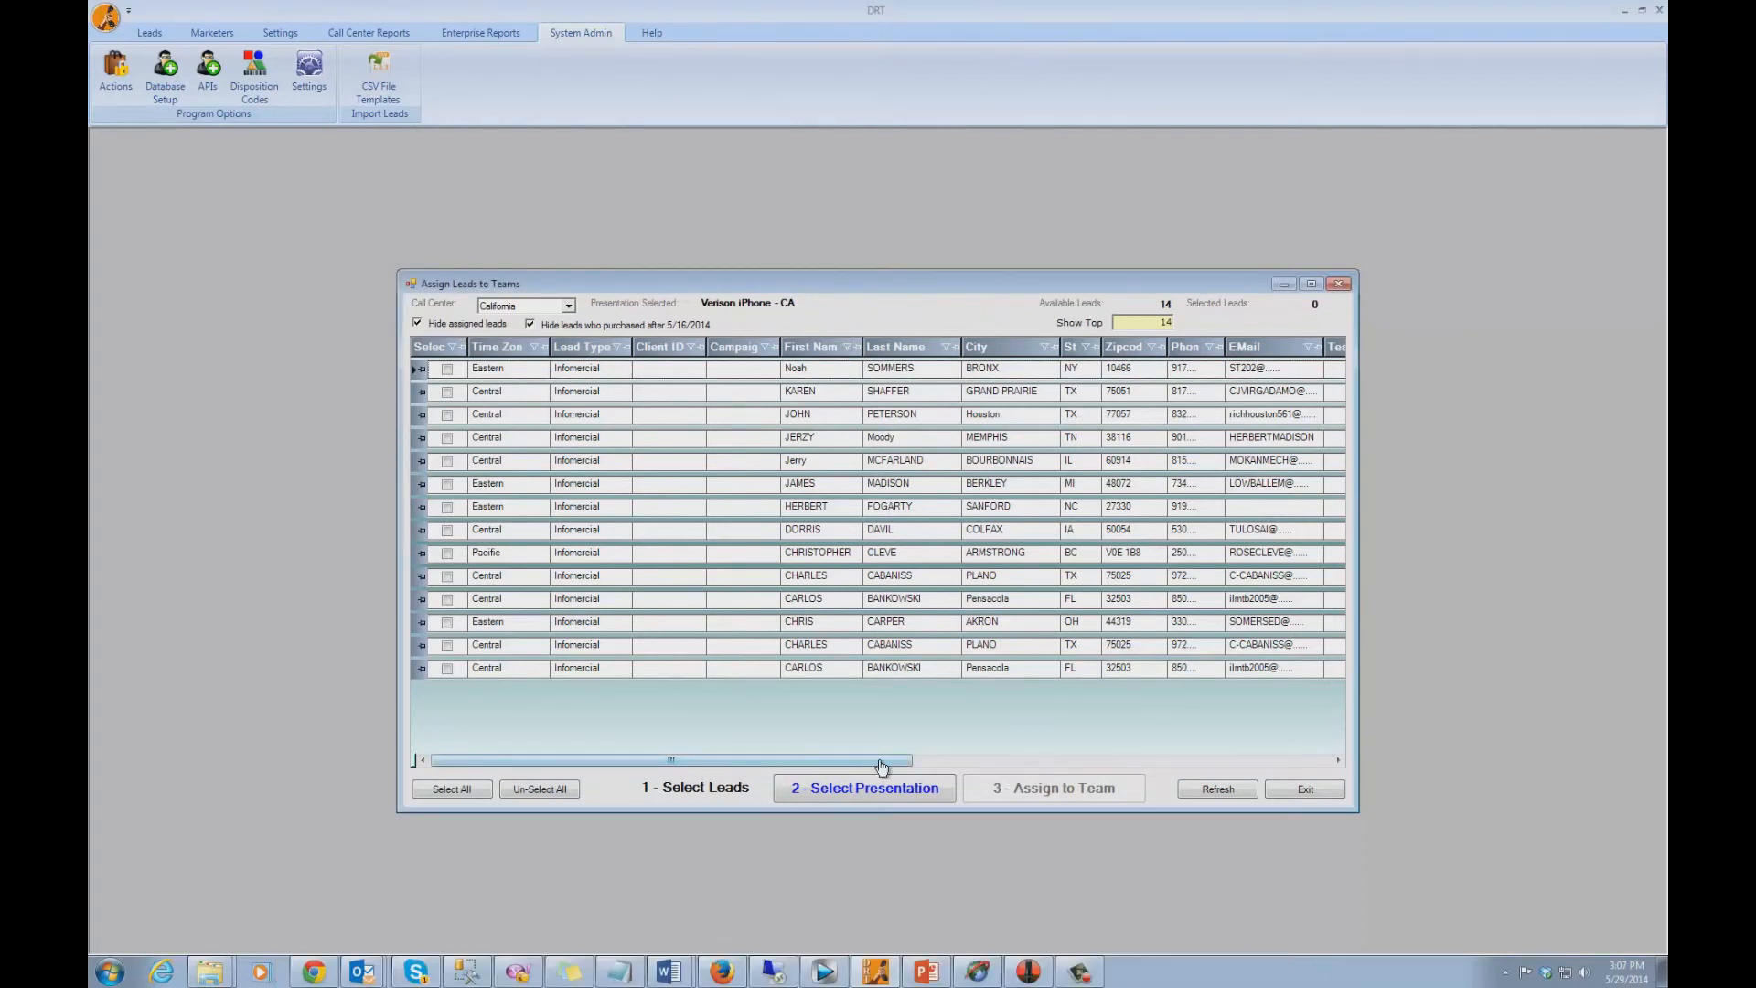
Filter the leads to a Last Spent value of 29, and clear that filter to list all values
click(951, 760)
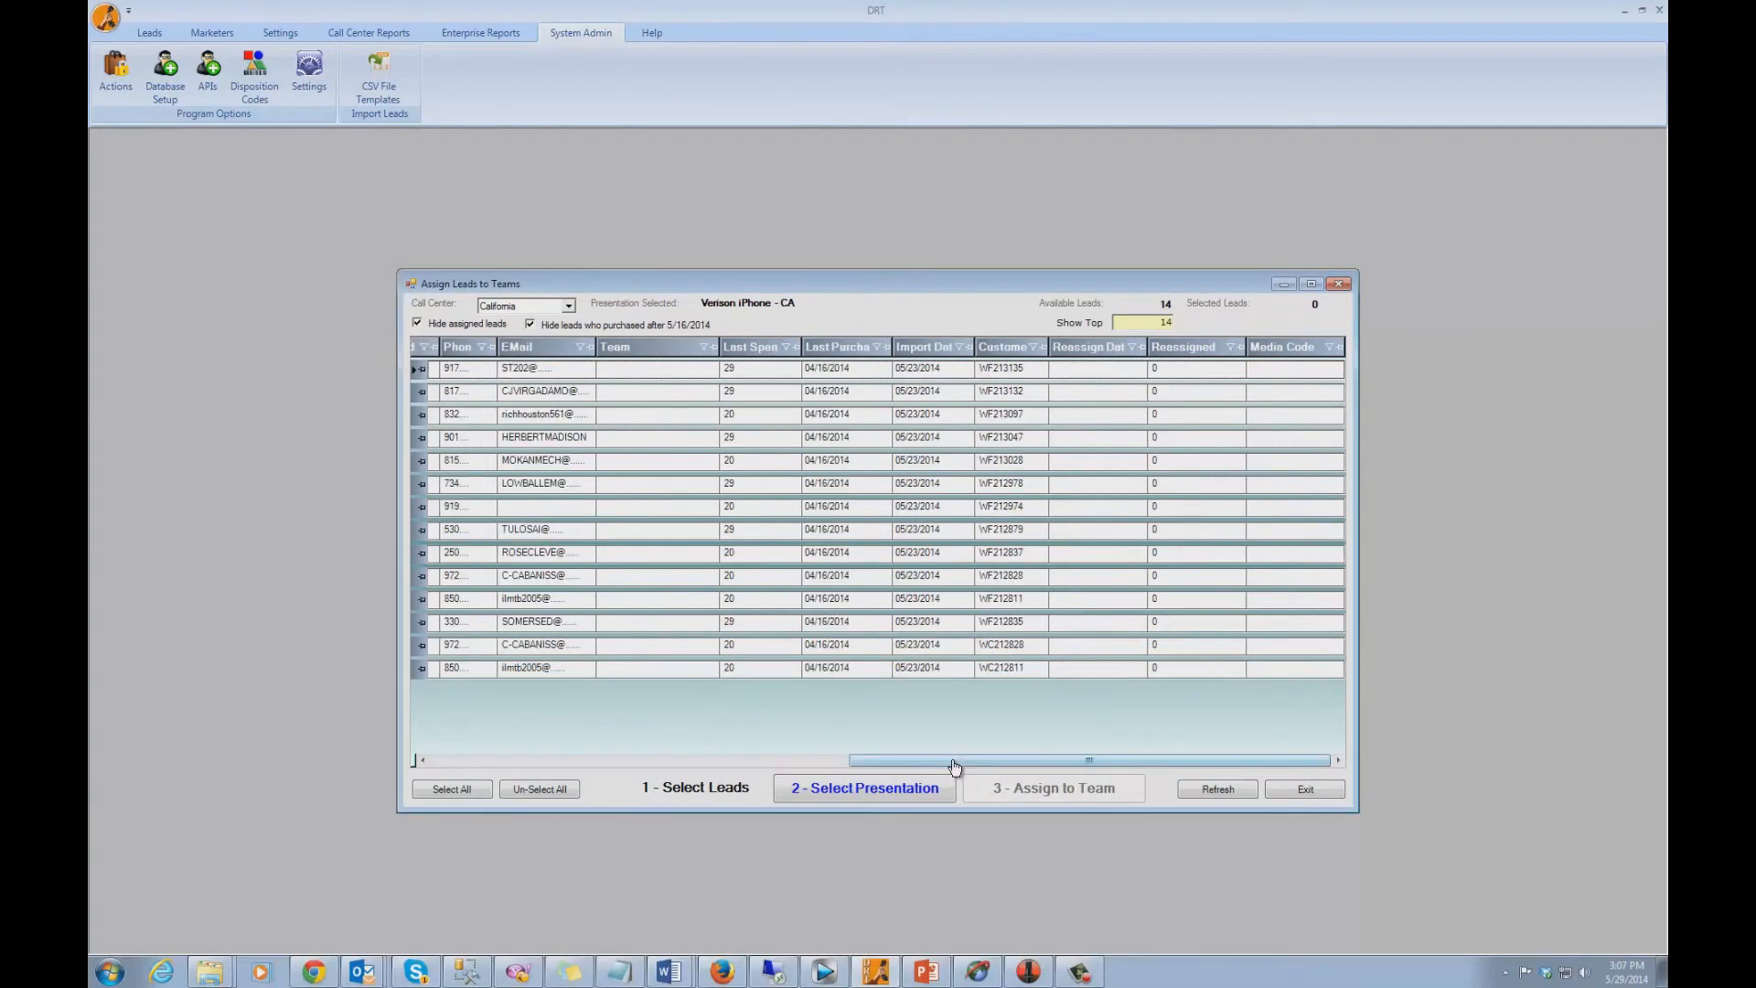
click(787, 356)
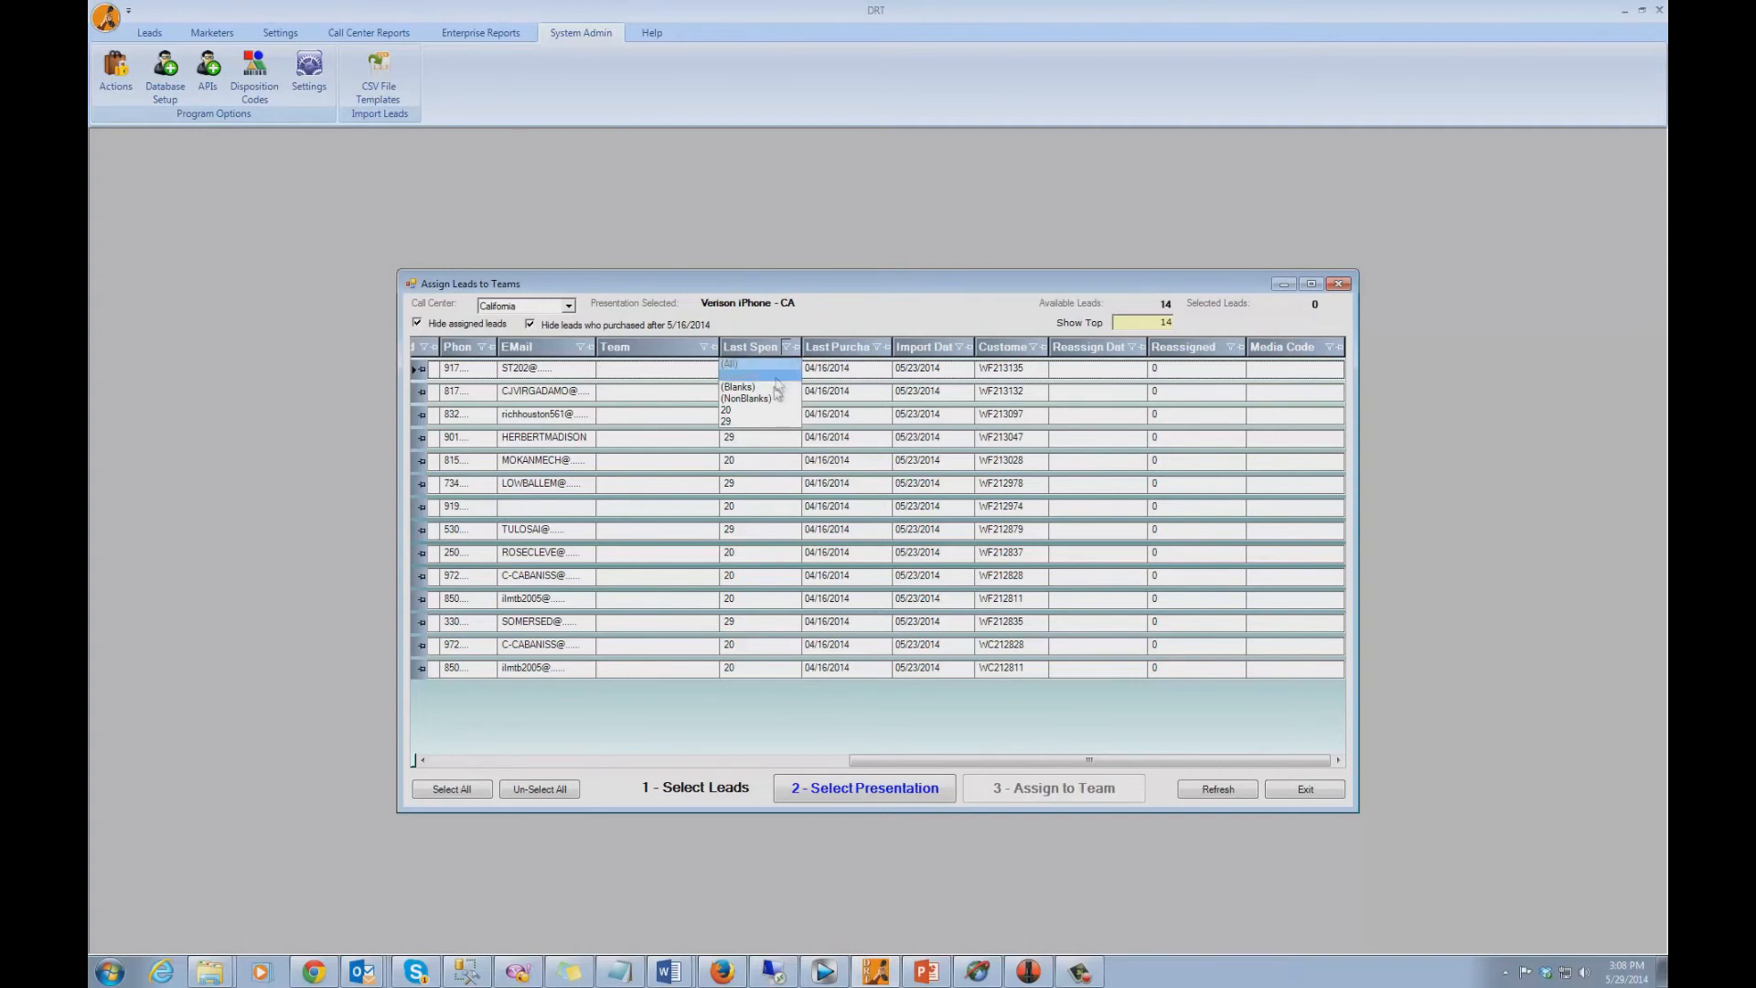
click(764, 431)
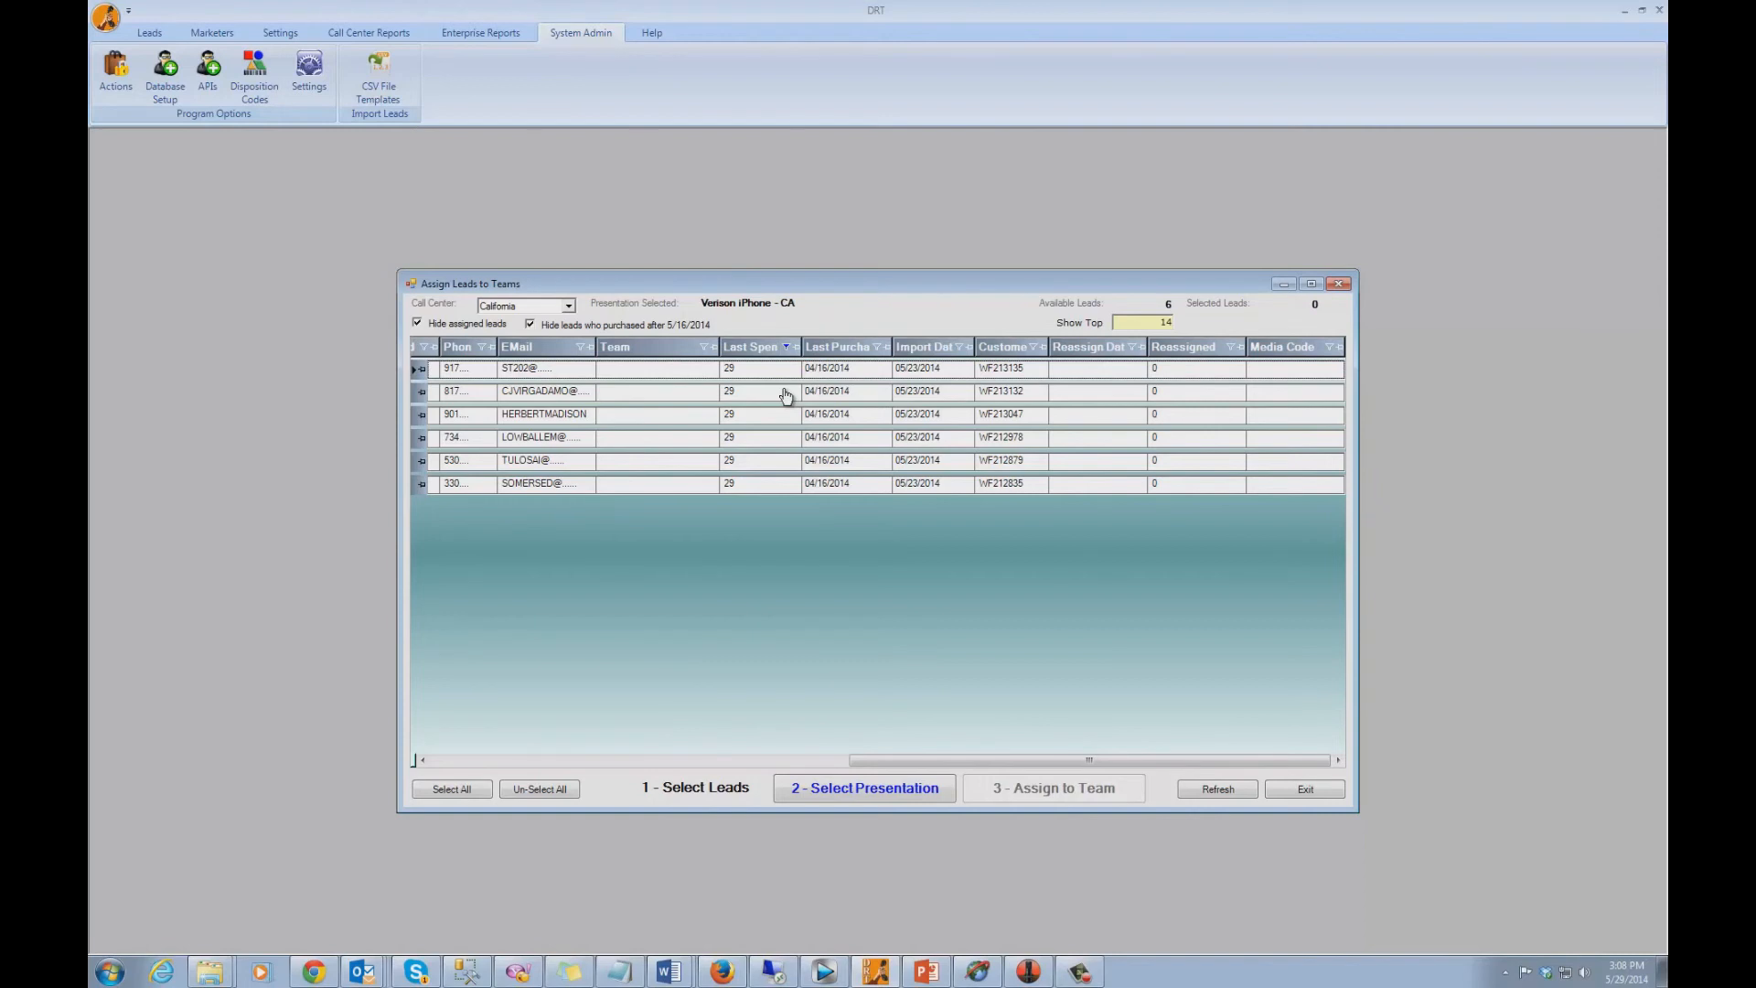
click(787, 348)
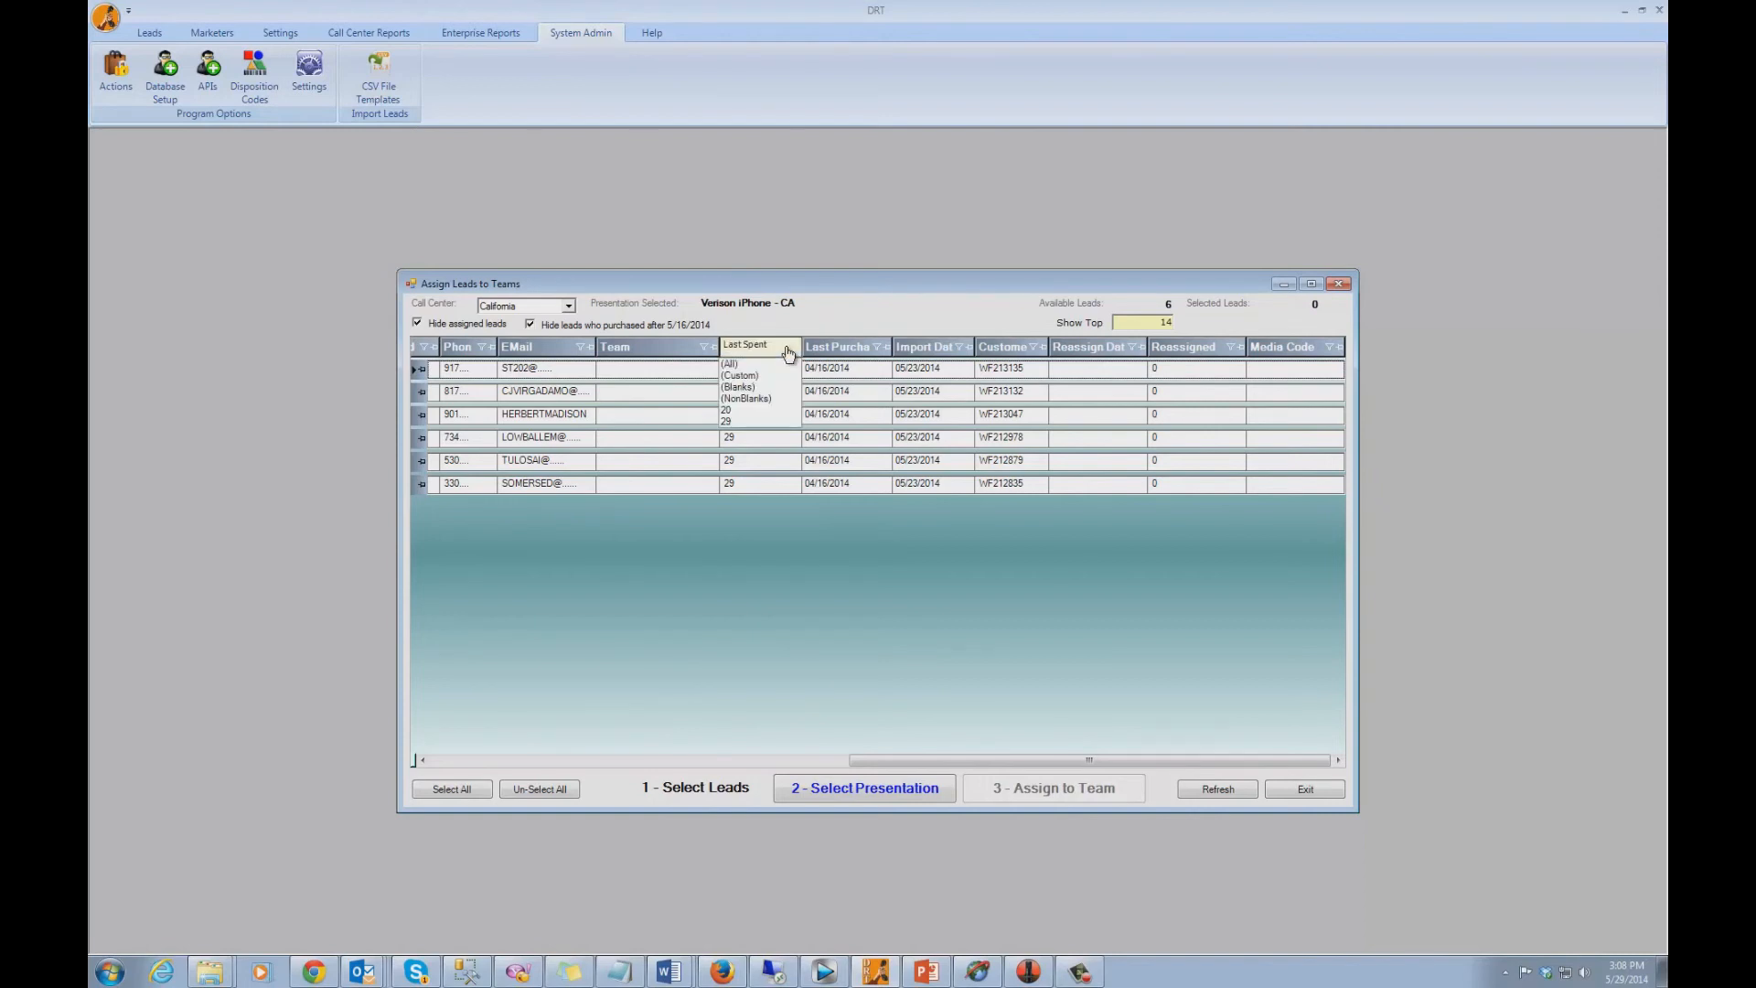
click(769, 365)
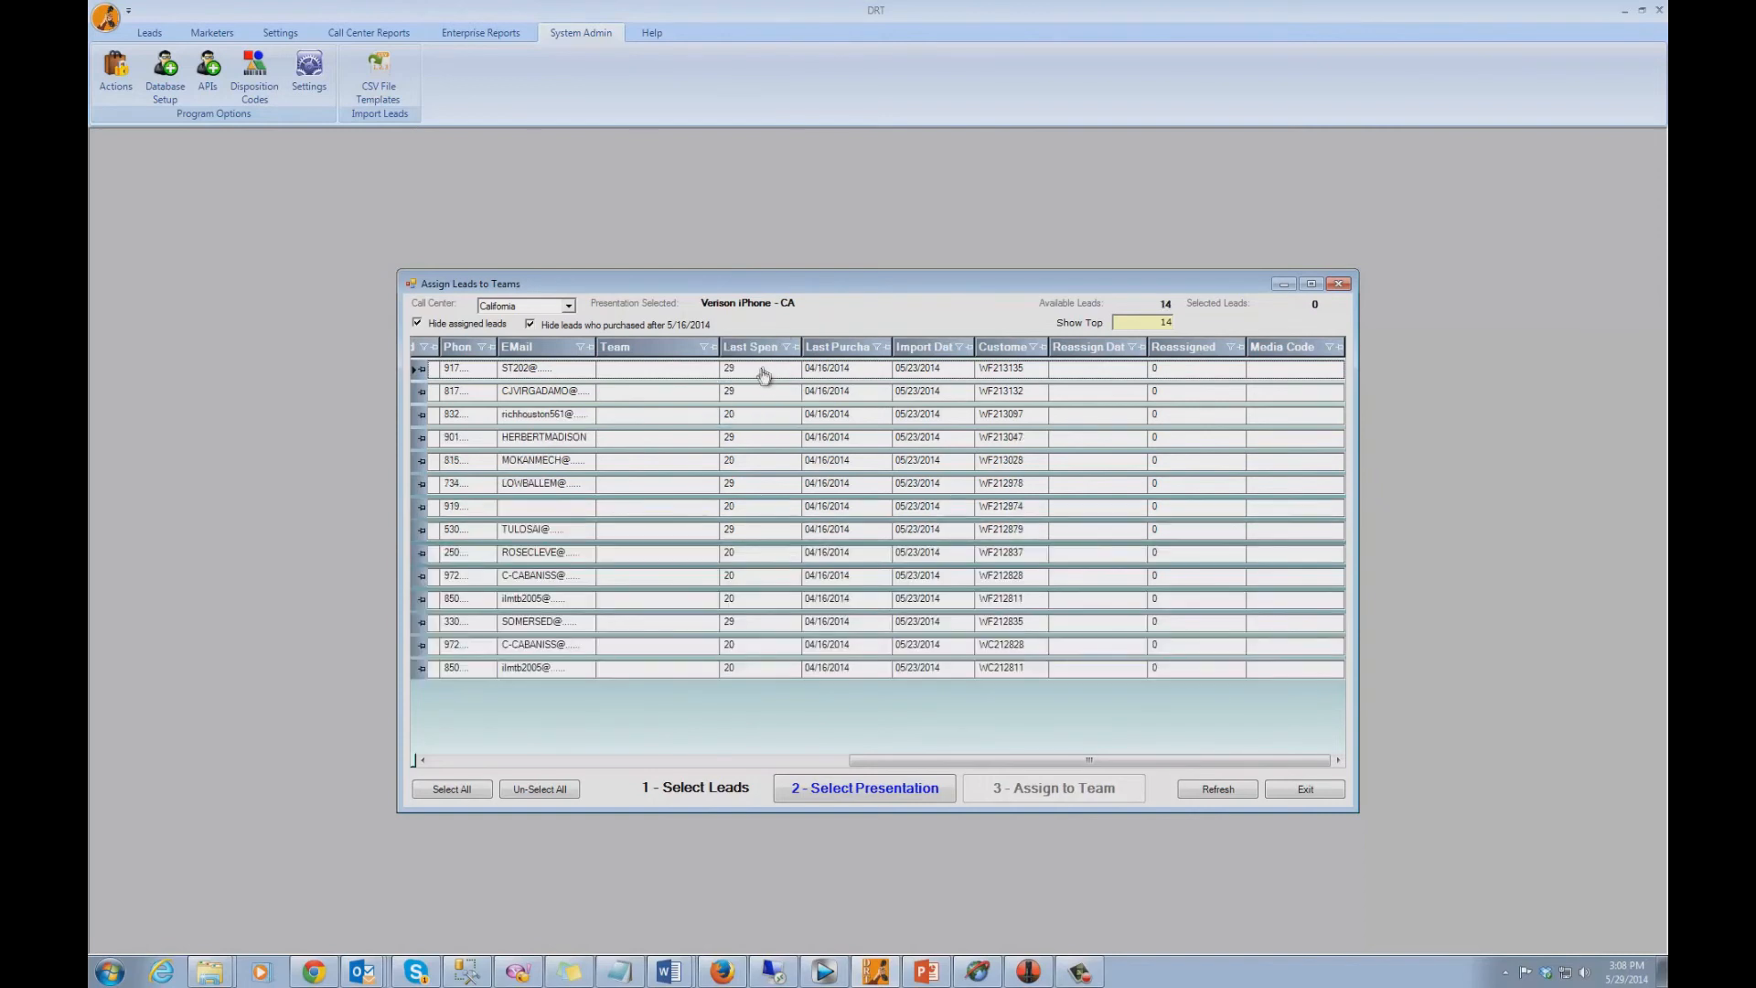
Narrow the leads to Last Spent 29 in state OH, and reset both filters by showing and re-hiding assigned leads
click(787, 348)
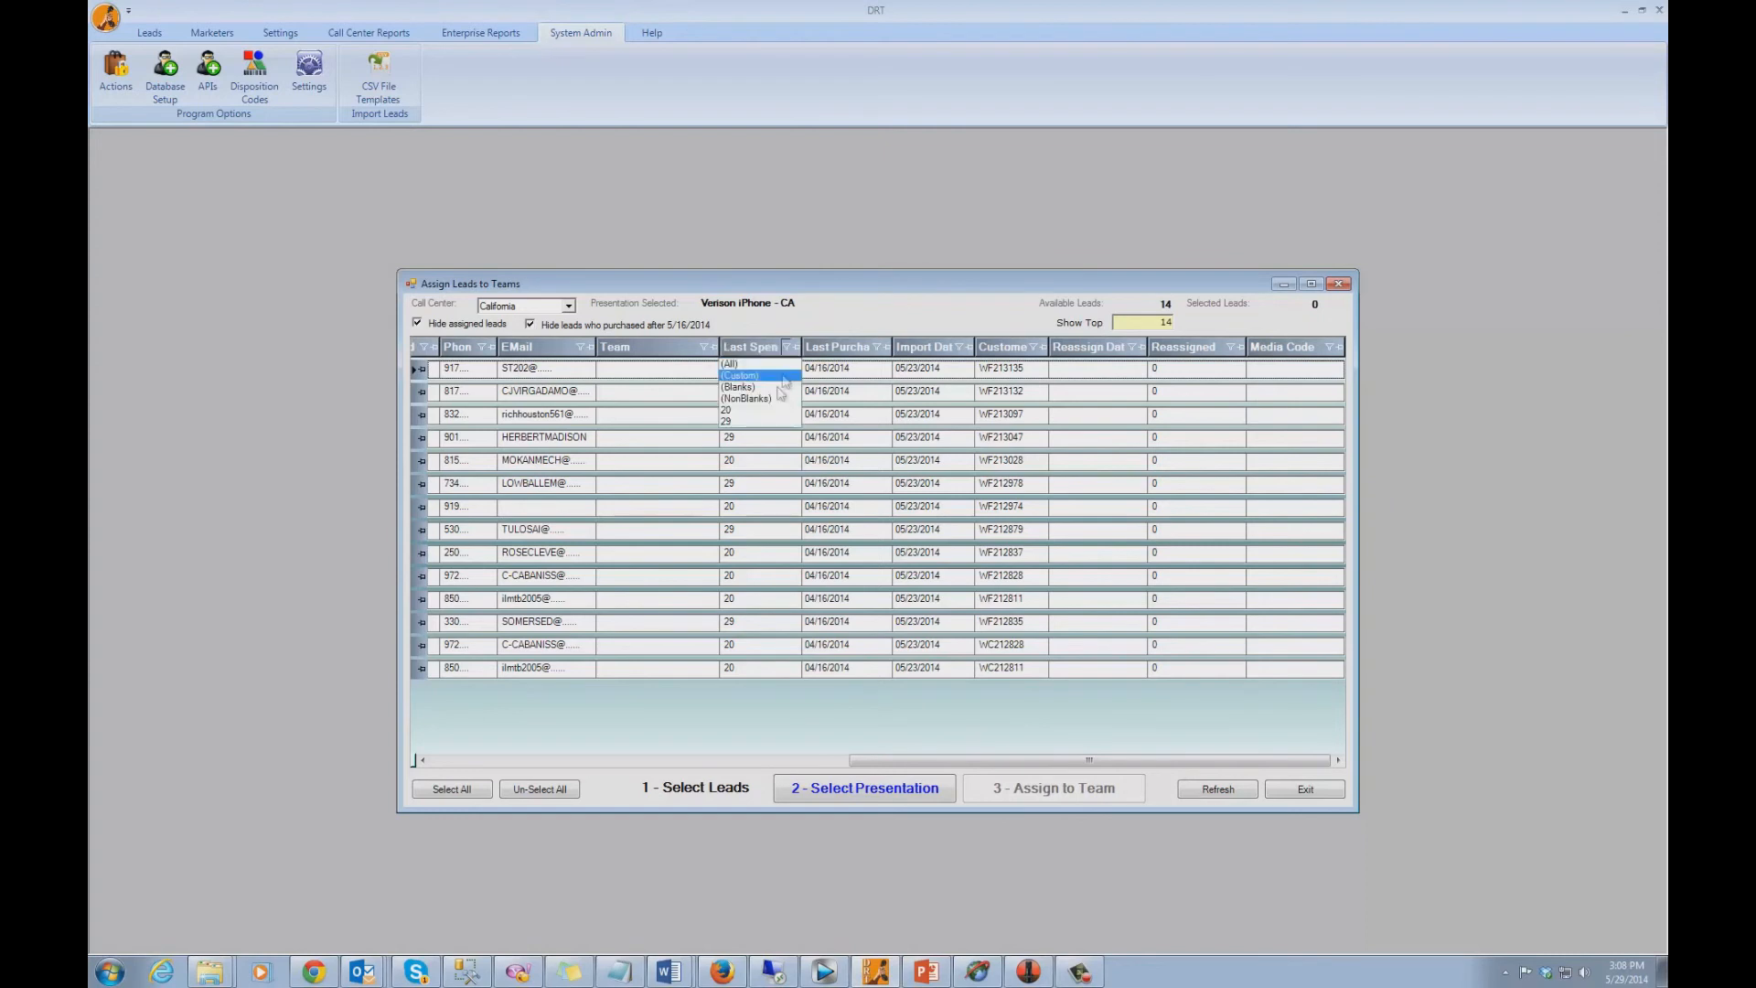
click(773, 421)
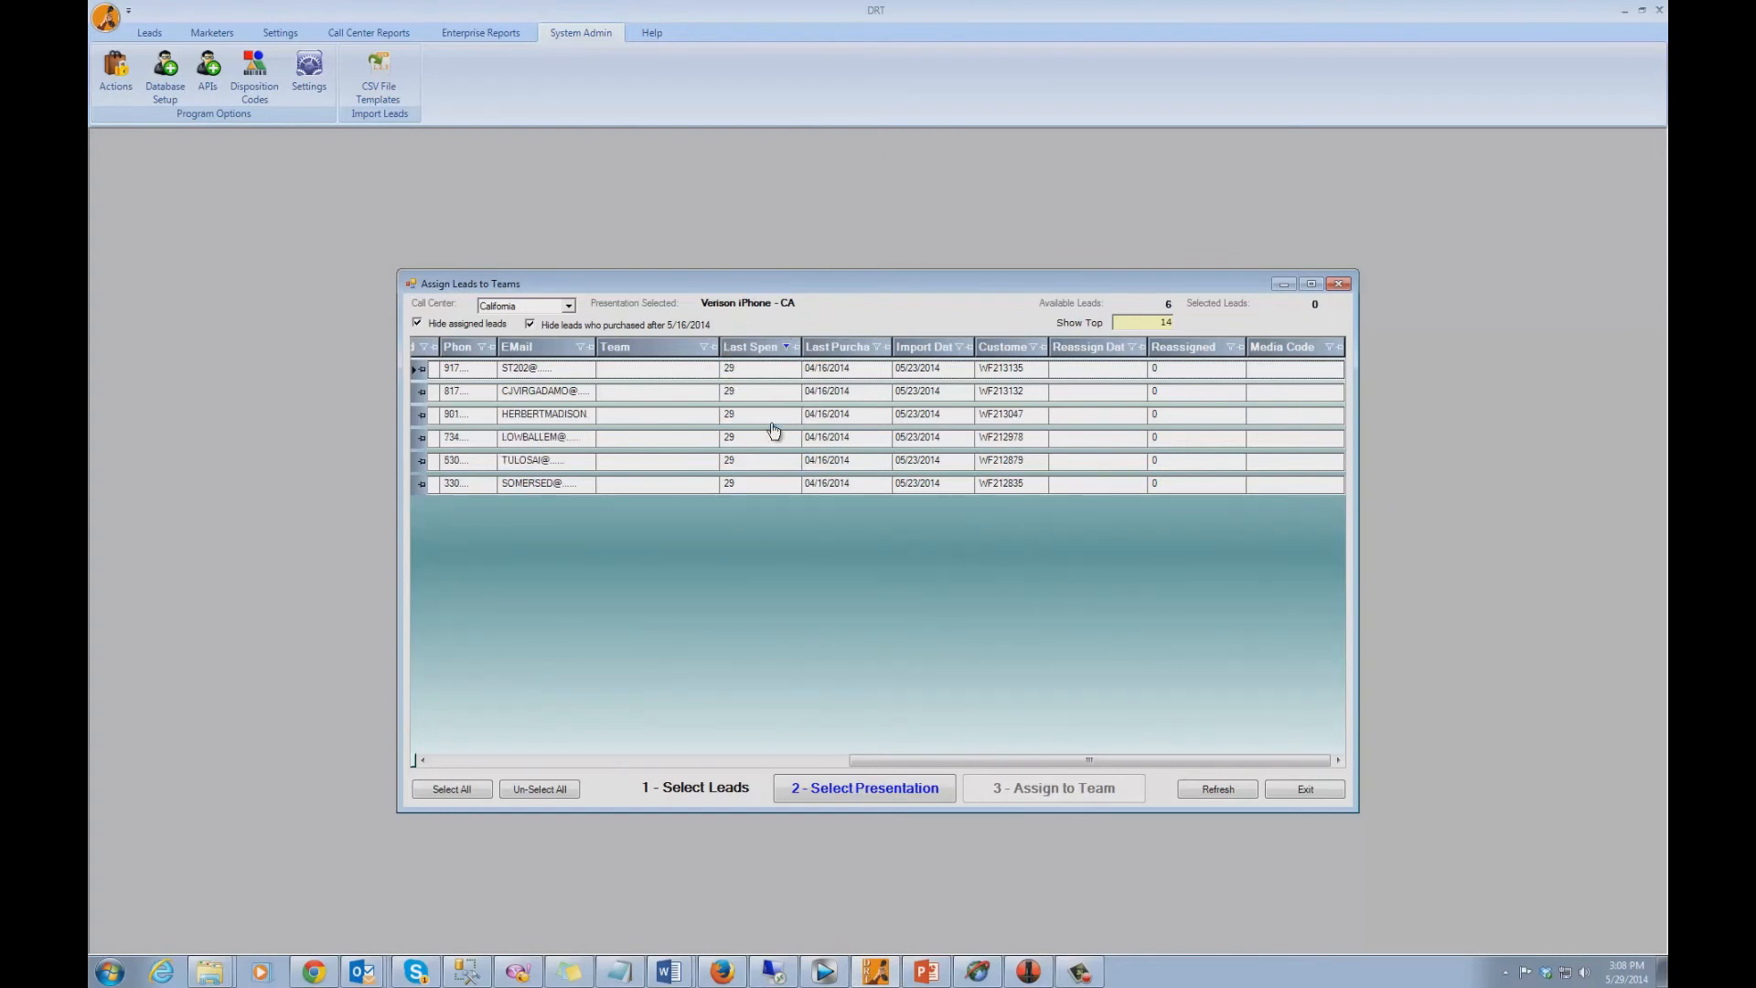
click(829, 764)
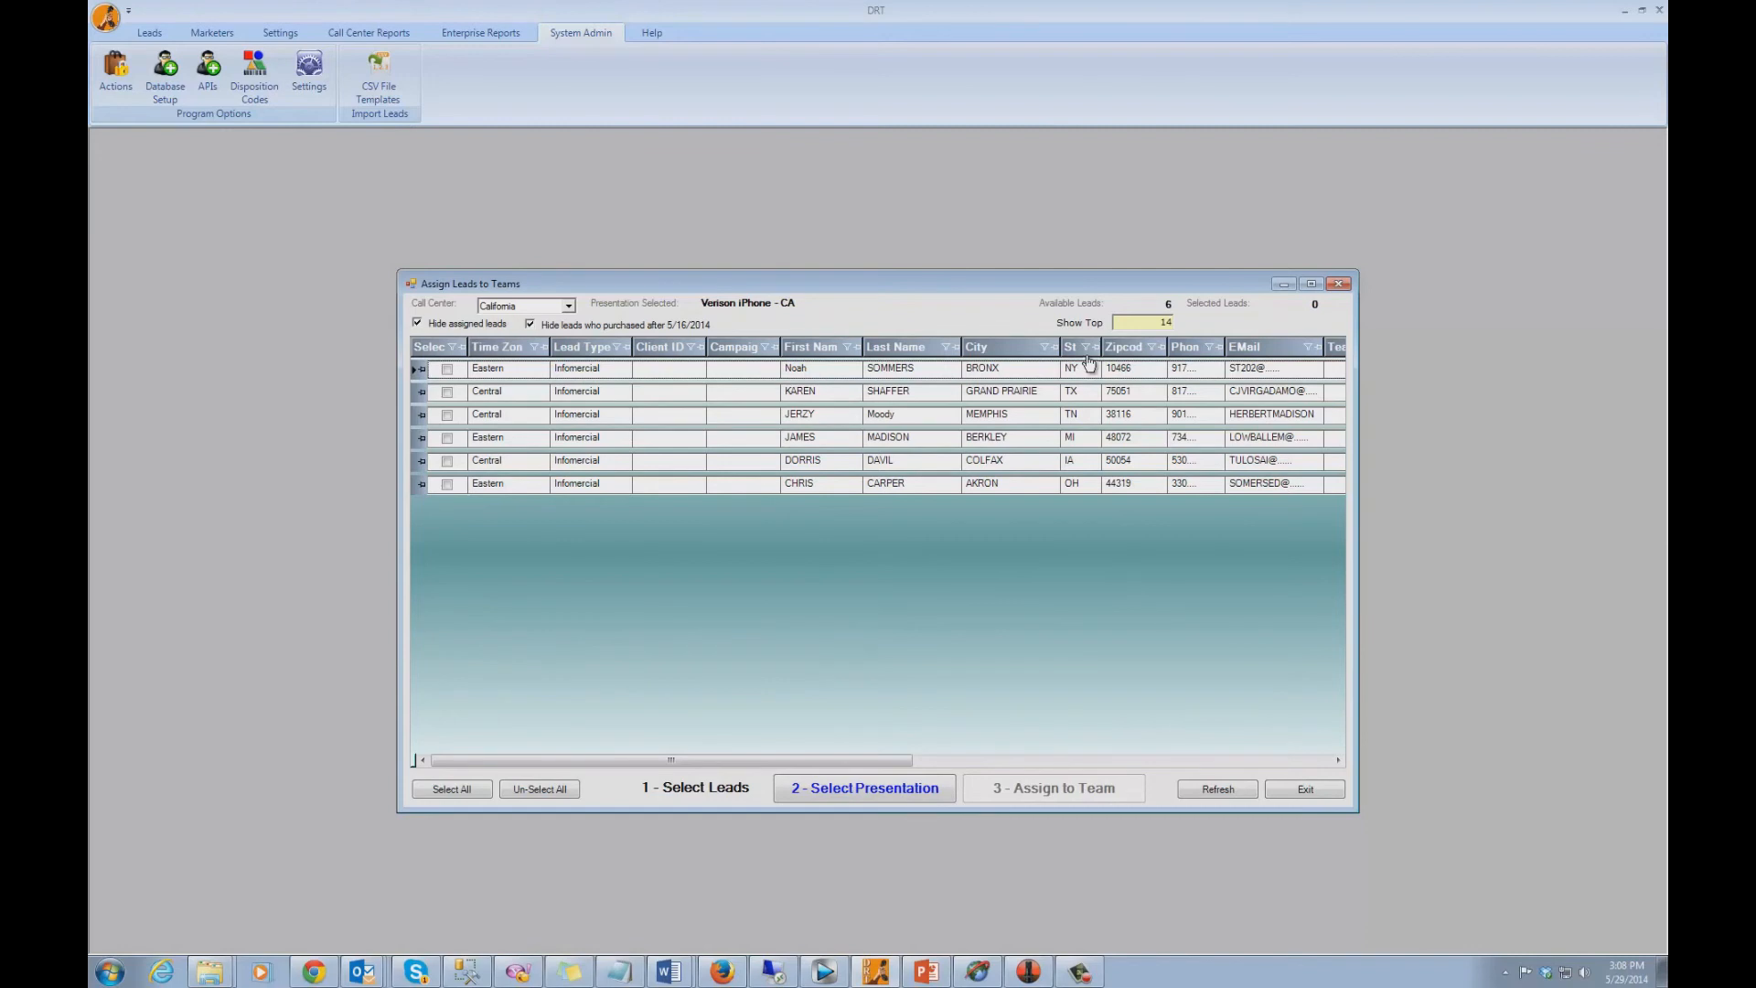
click(1086, 349)
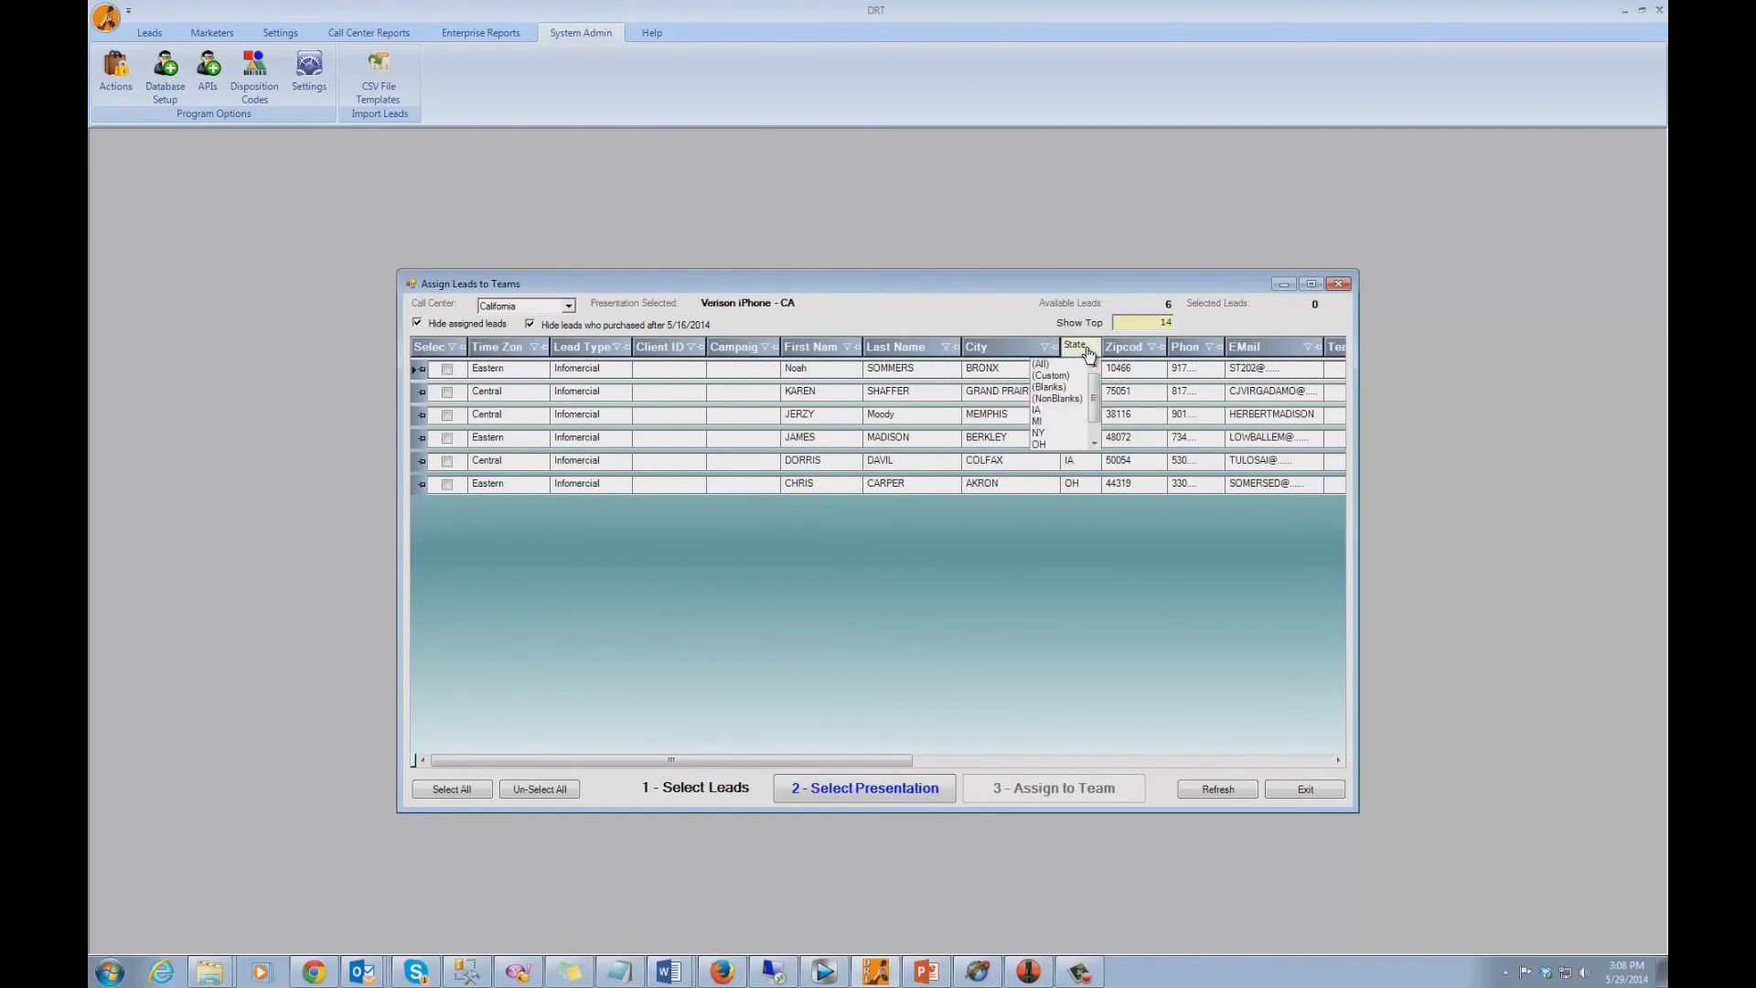
click(1055, 445)
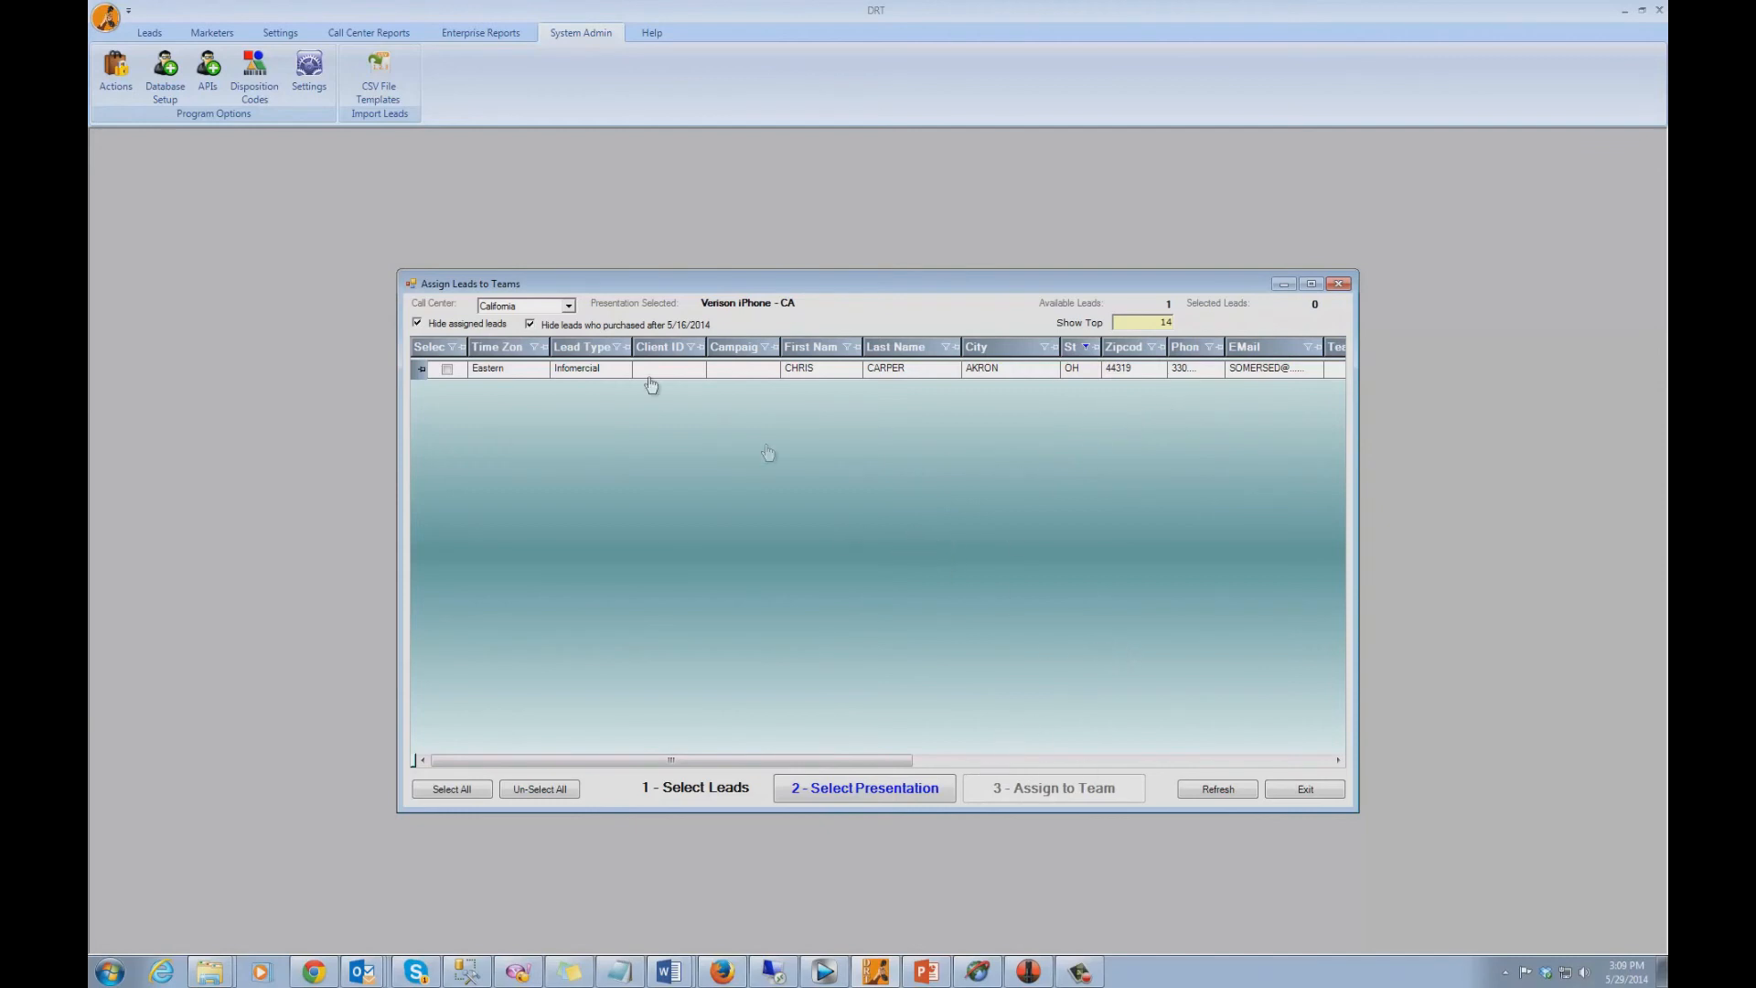
click(417, 325)
click(417, 325)
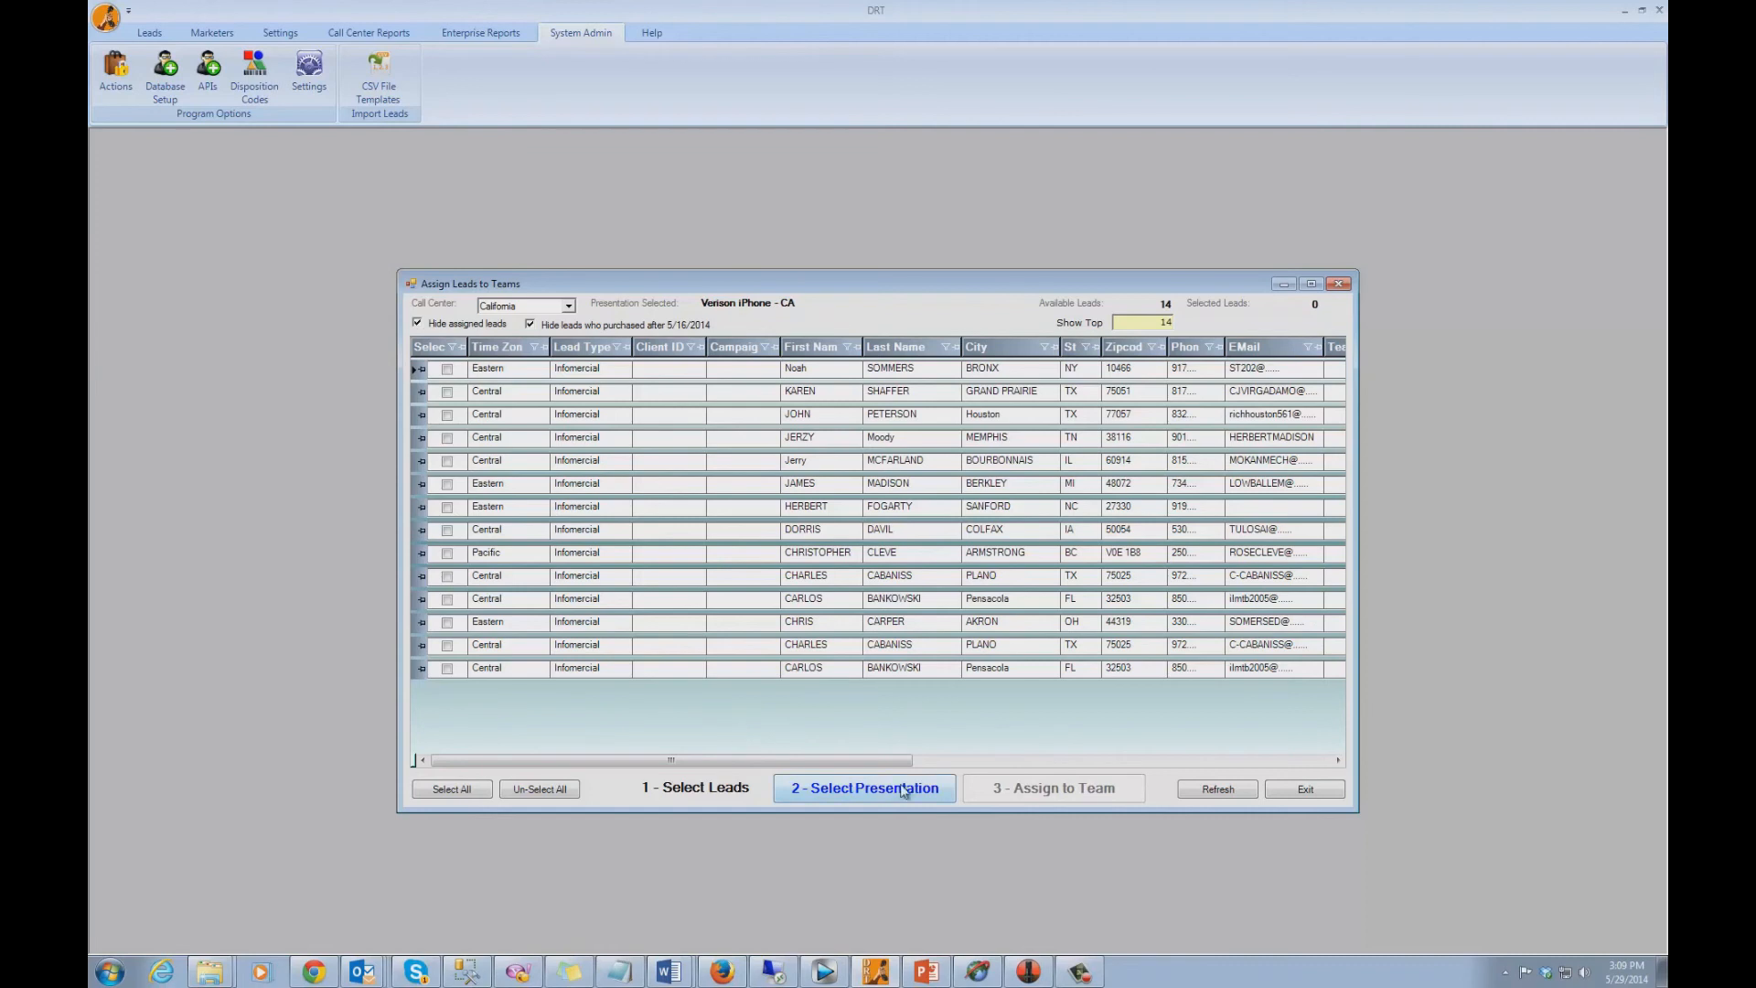
Filter the leads to a Last Spent value of 29 and select all of the filtered leads
click(937, 761)
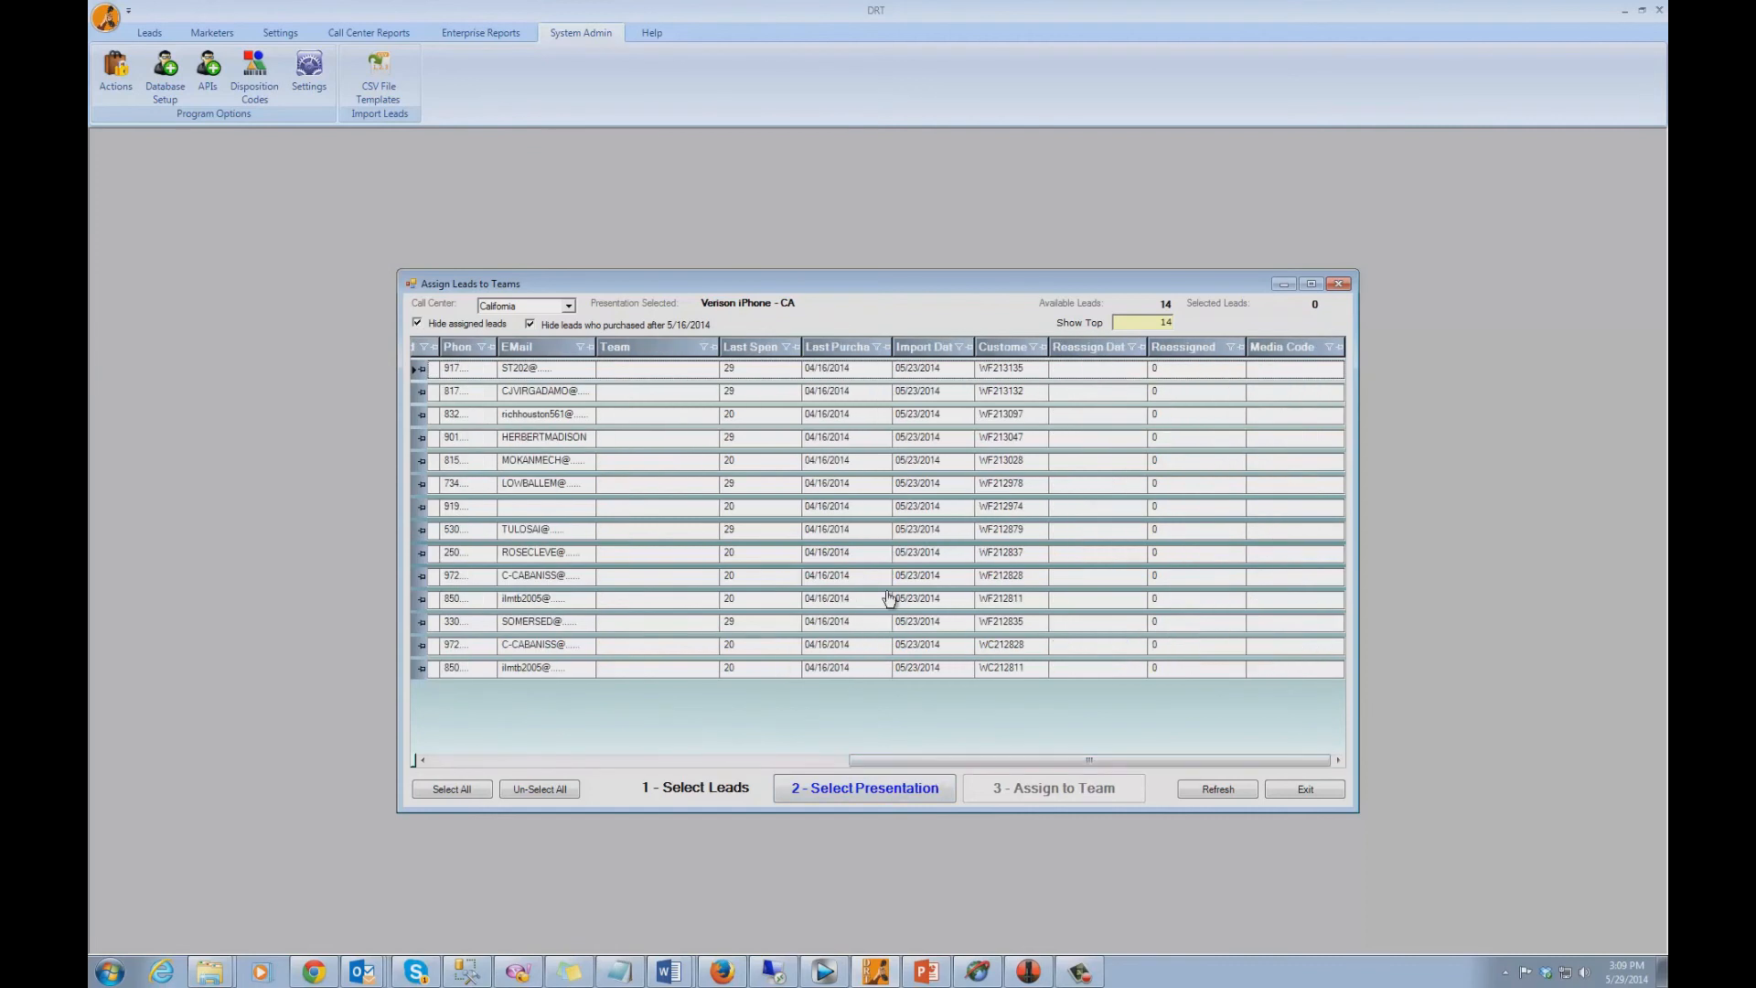
click(785, 346)
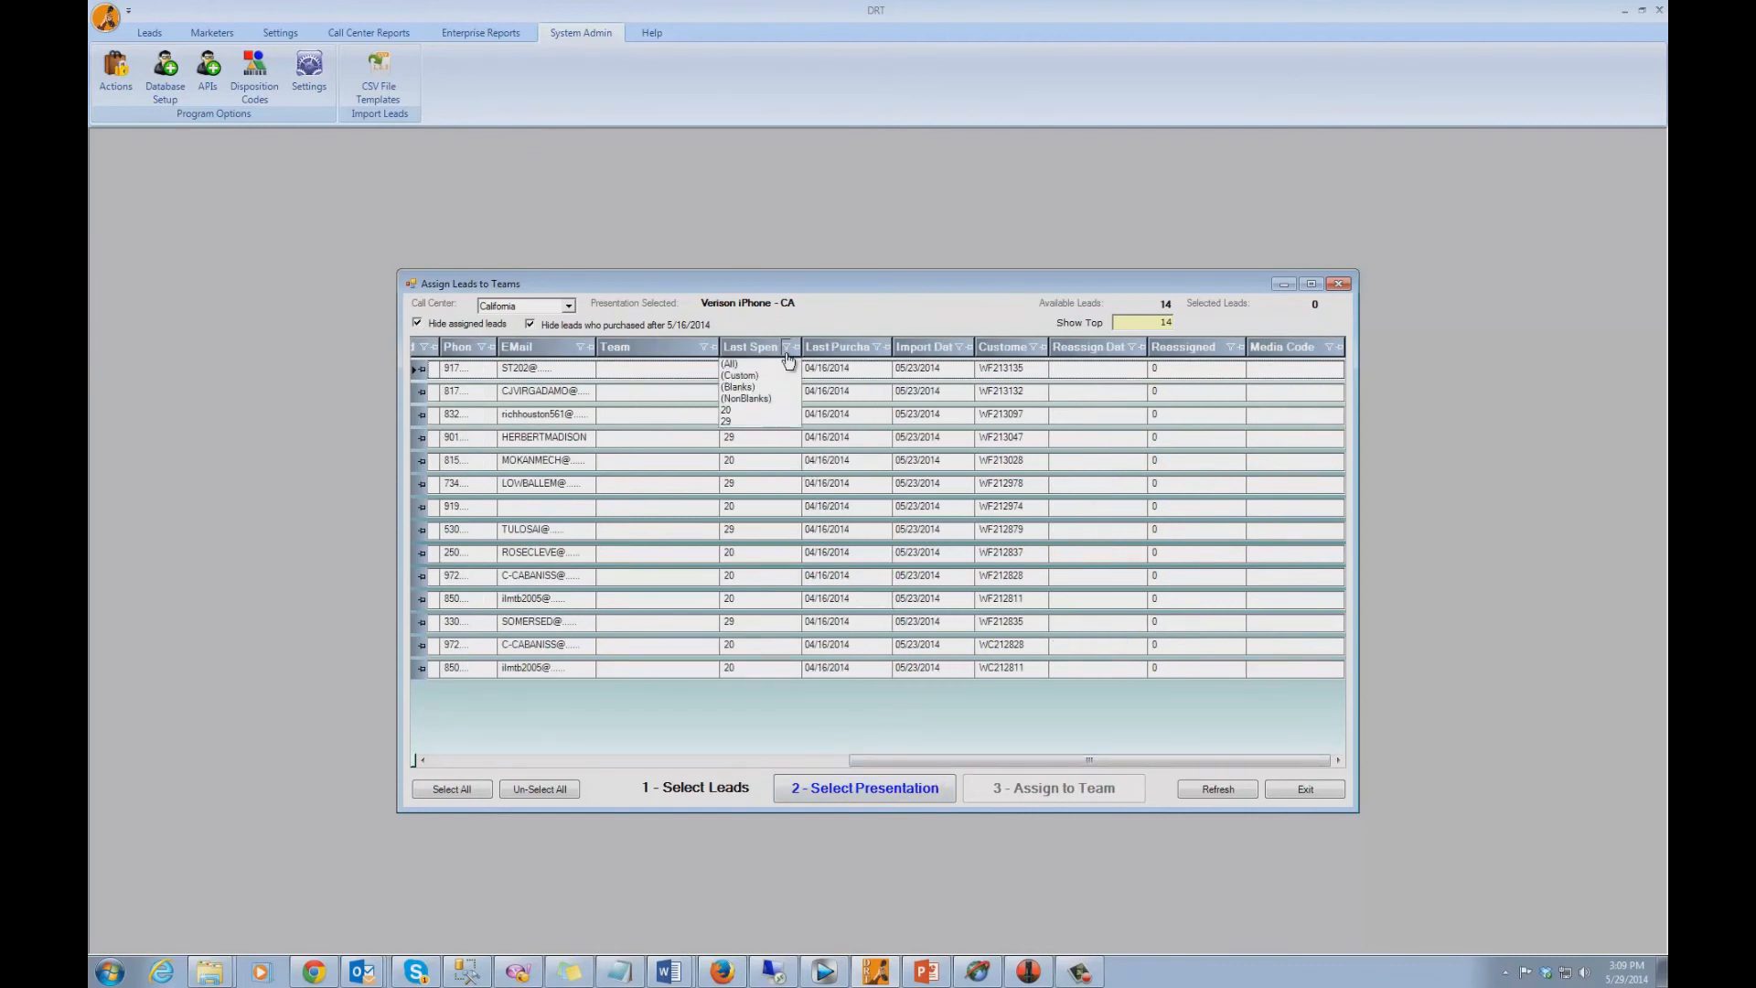
click(743, 423)
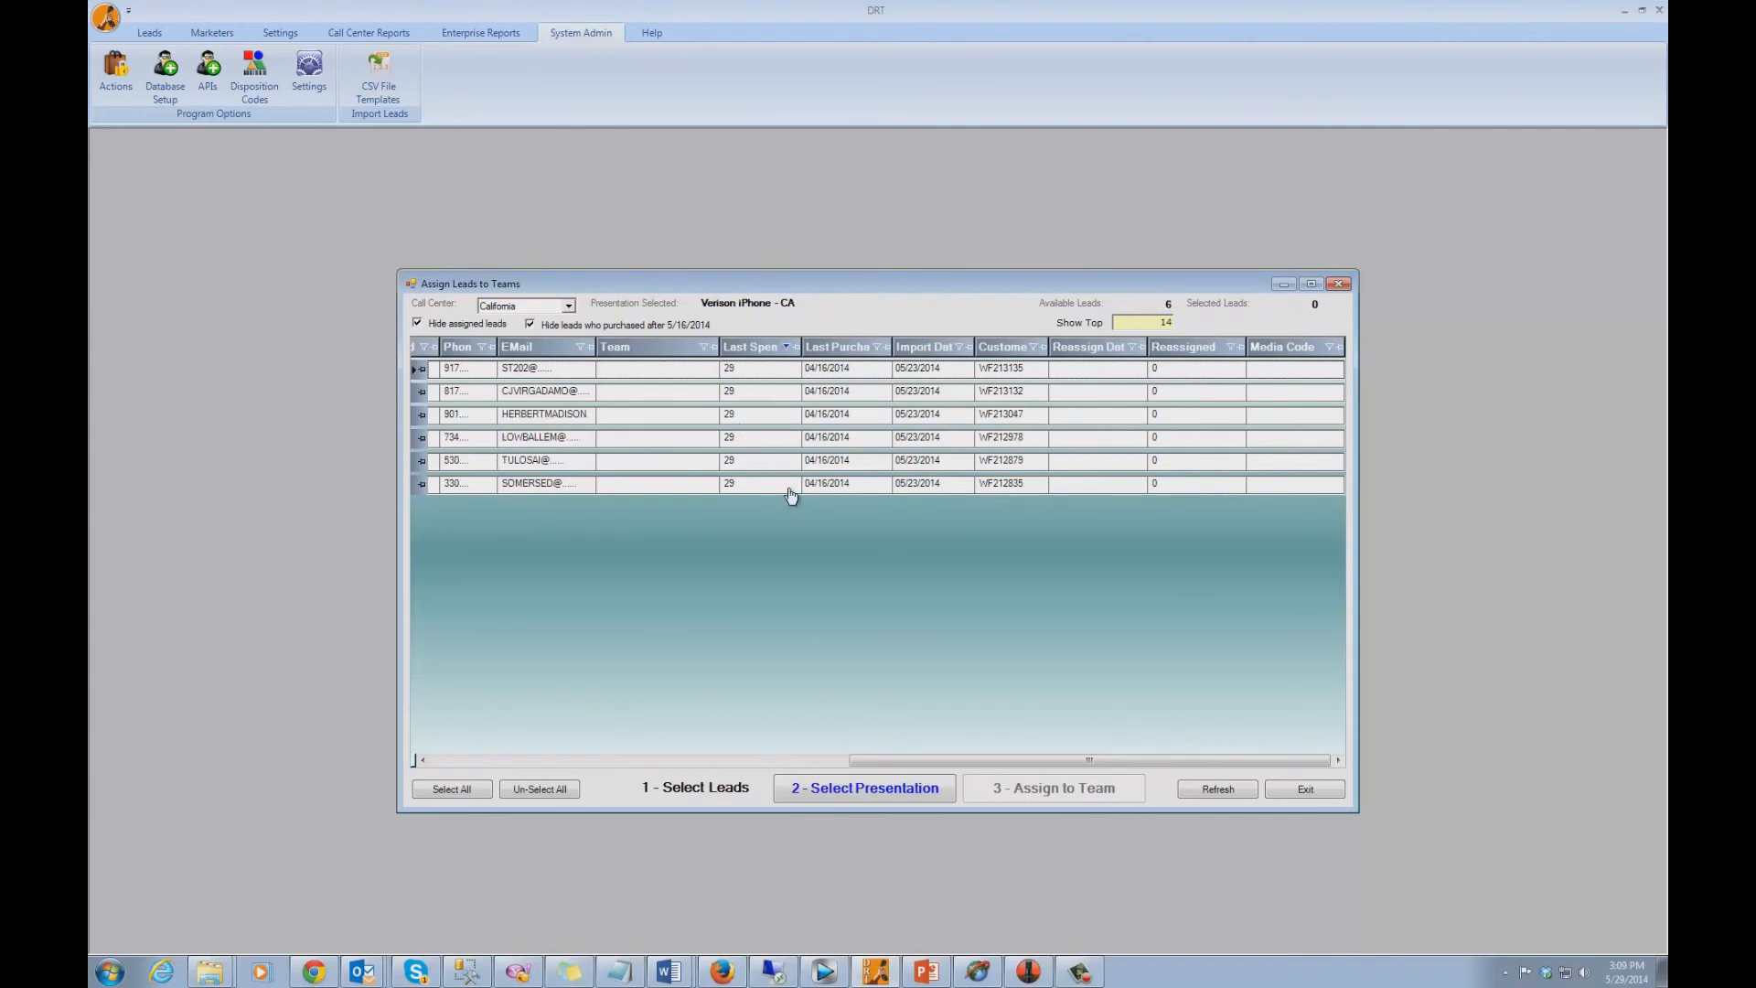
click(739, 761)
click(450, 789)
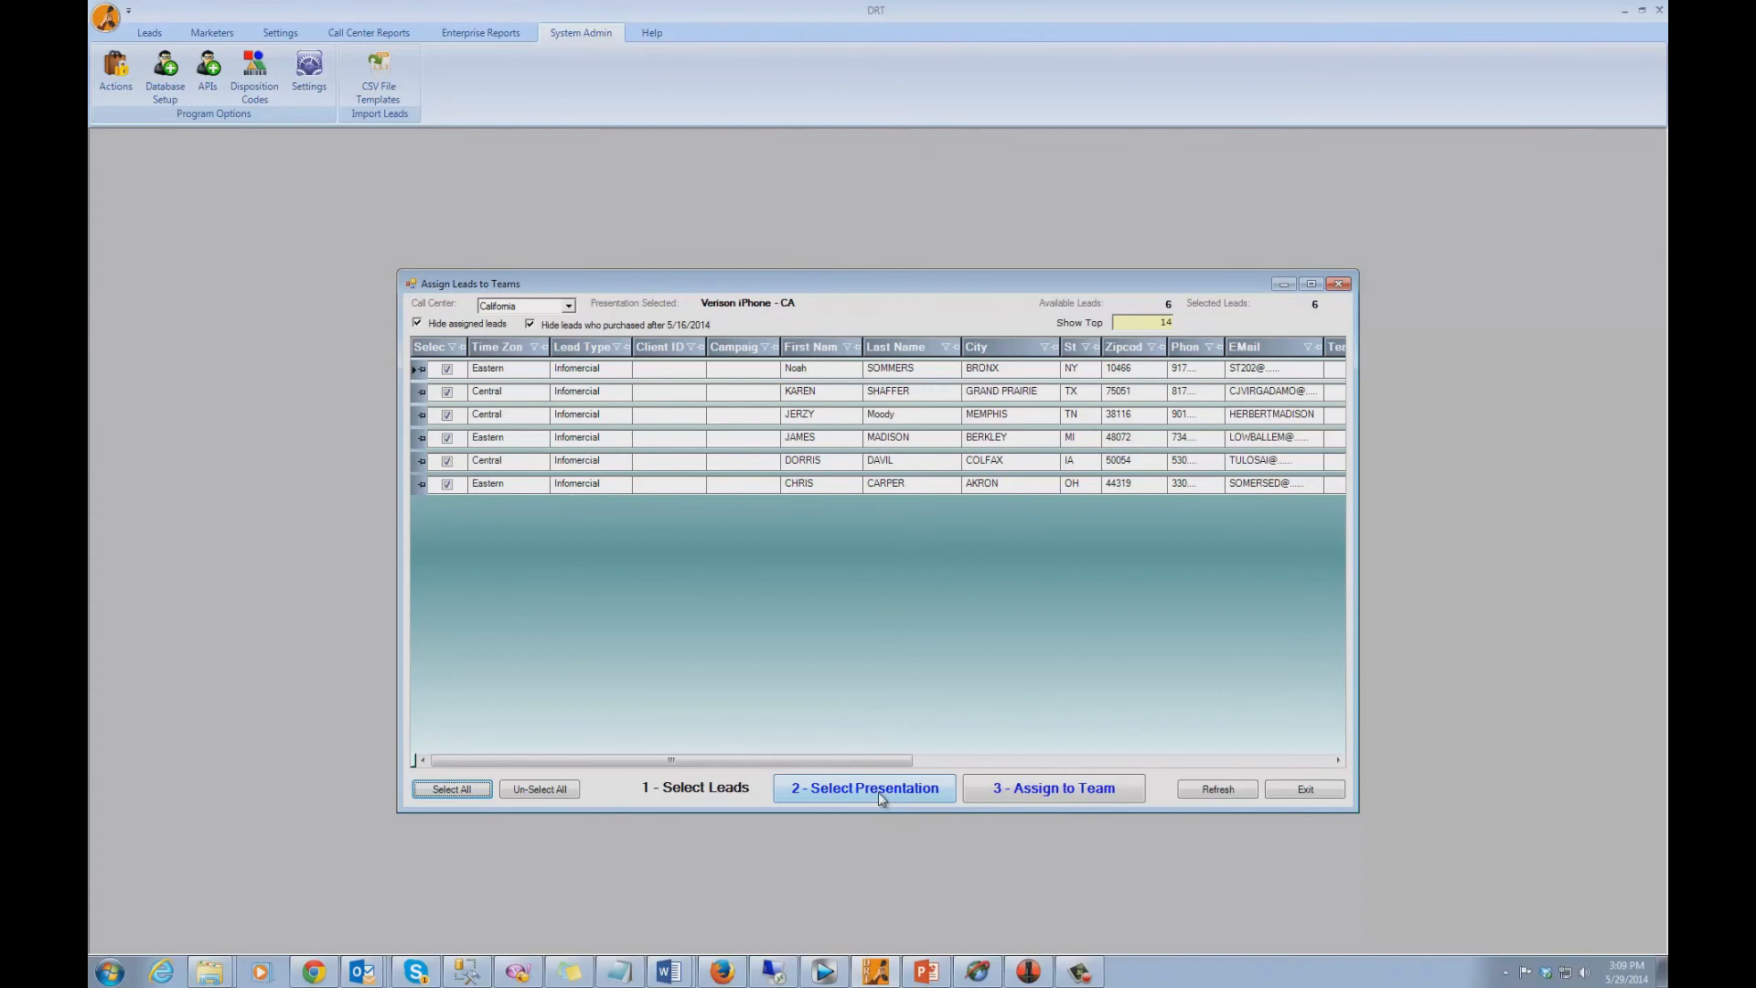
Assign the selected leads to the Majestix team and confirm the assignment
click(1075, 792)
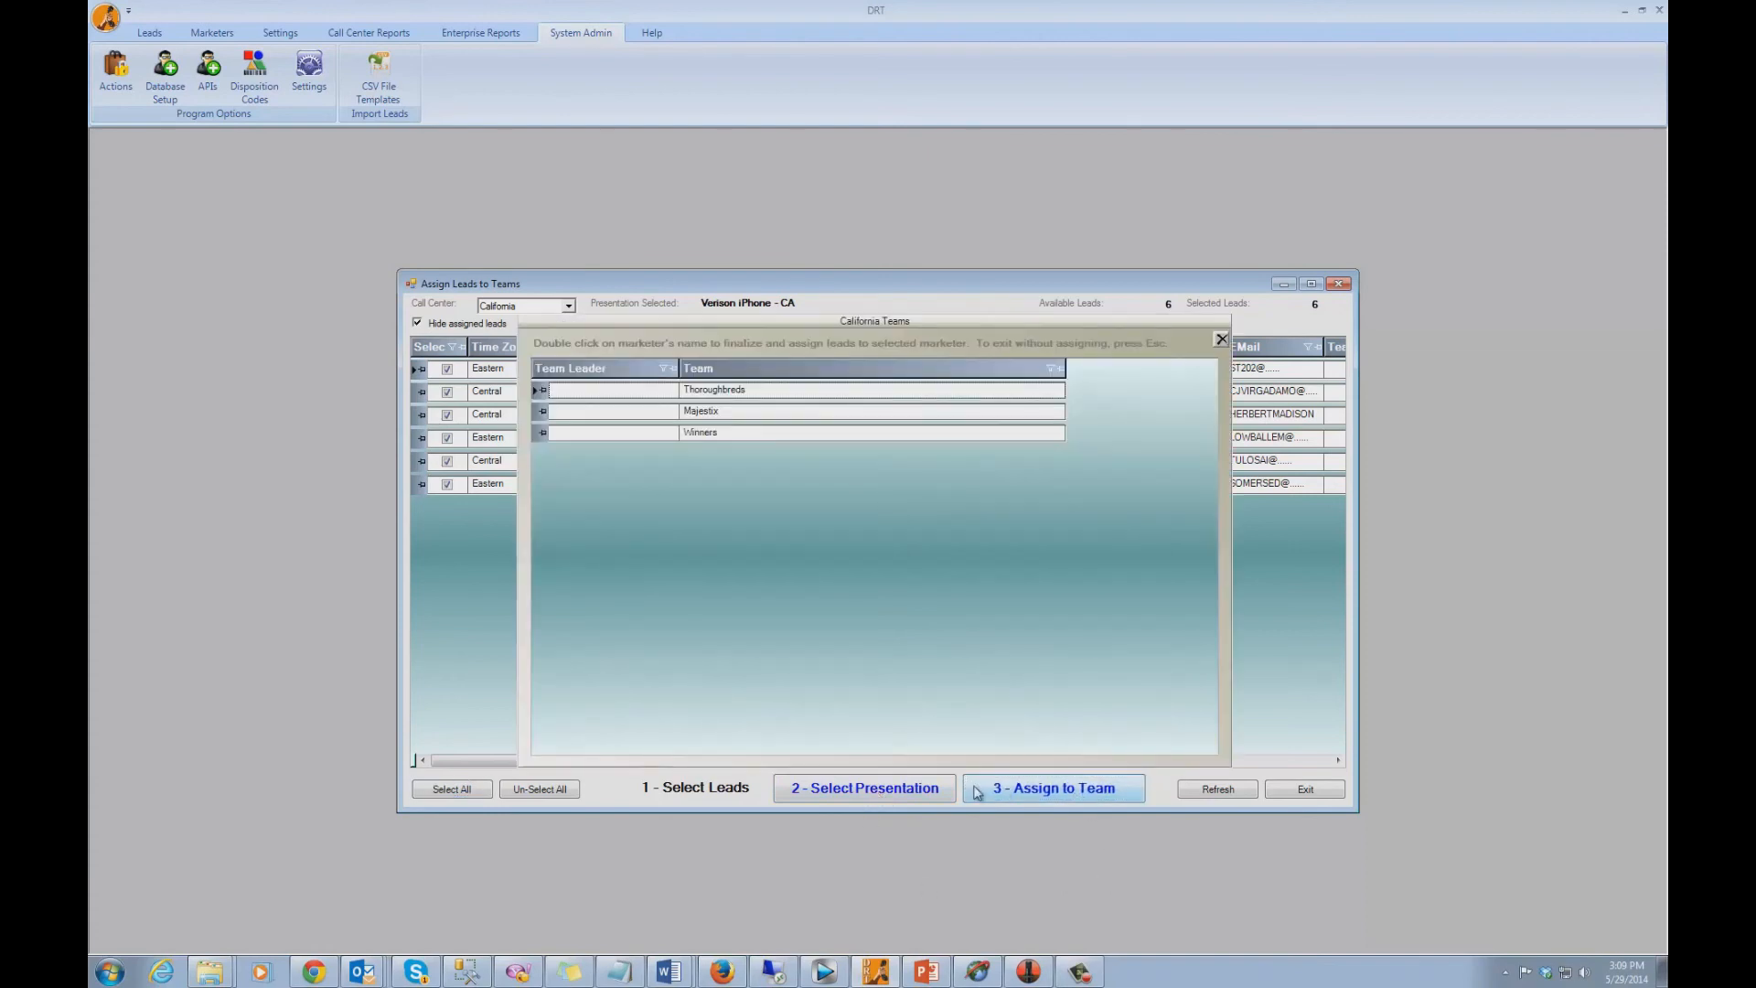
double_click(758, 412)
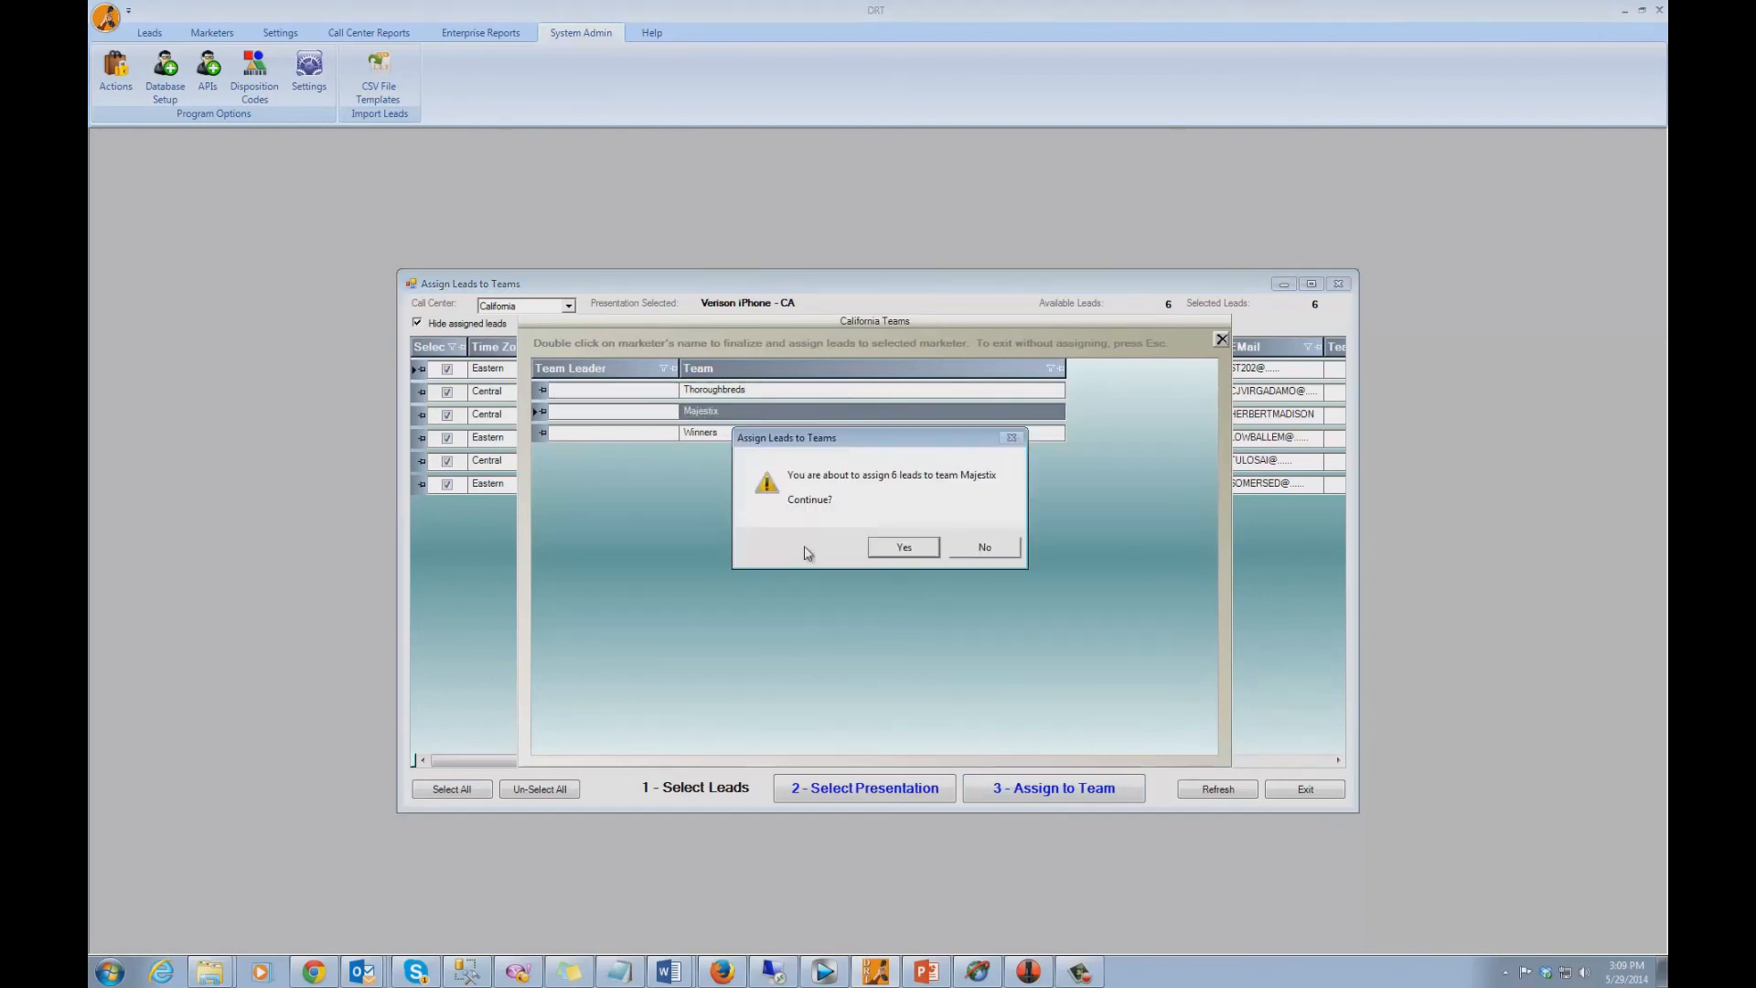
click(893, 554)
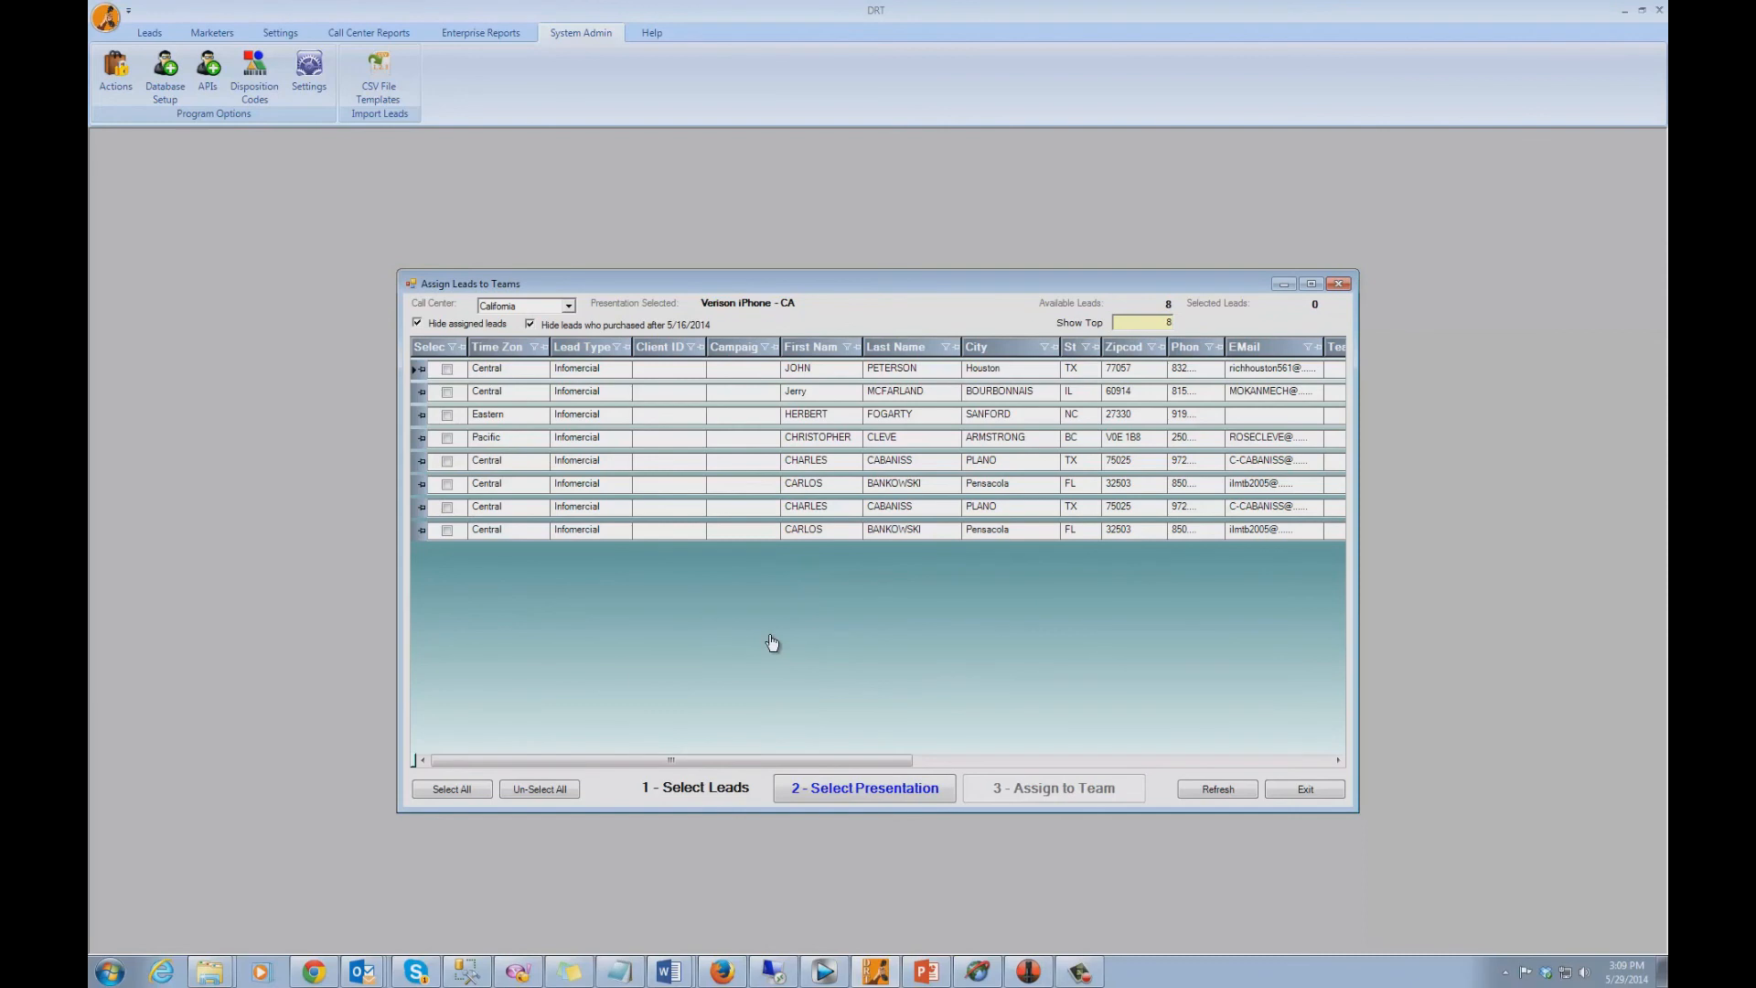
Assign all remaining leads to the Thoroughbreds team, and exit the lead assignment window
click(450, 790)
click(1026, 792)
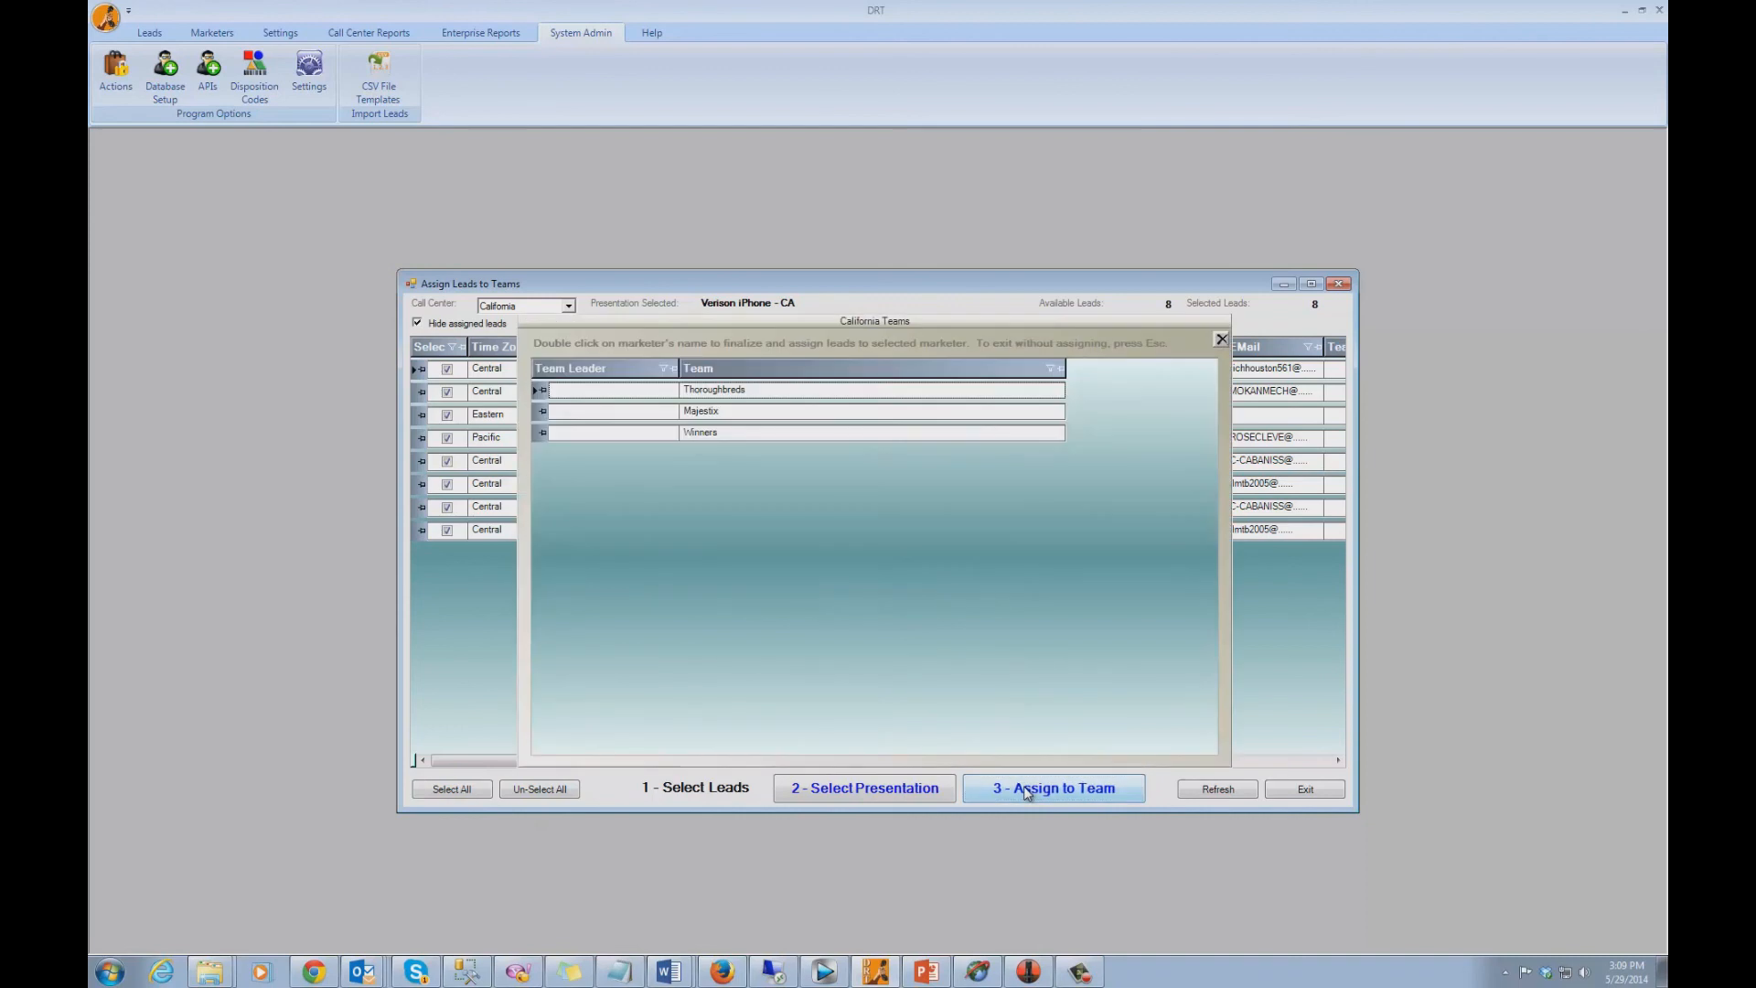
double_click(806, 402)
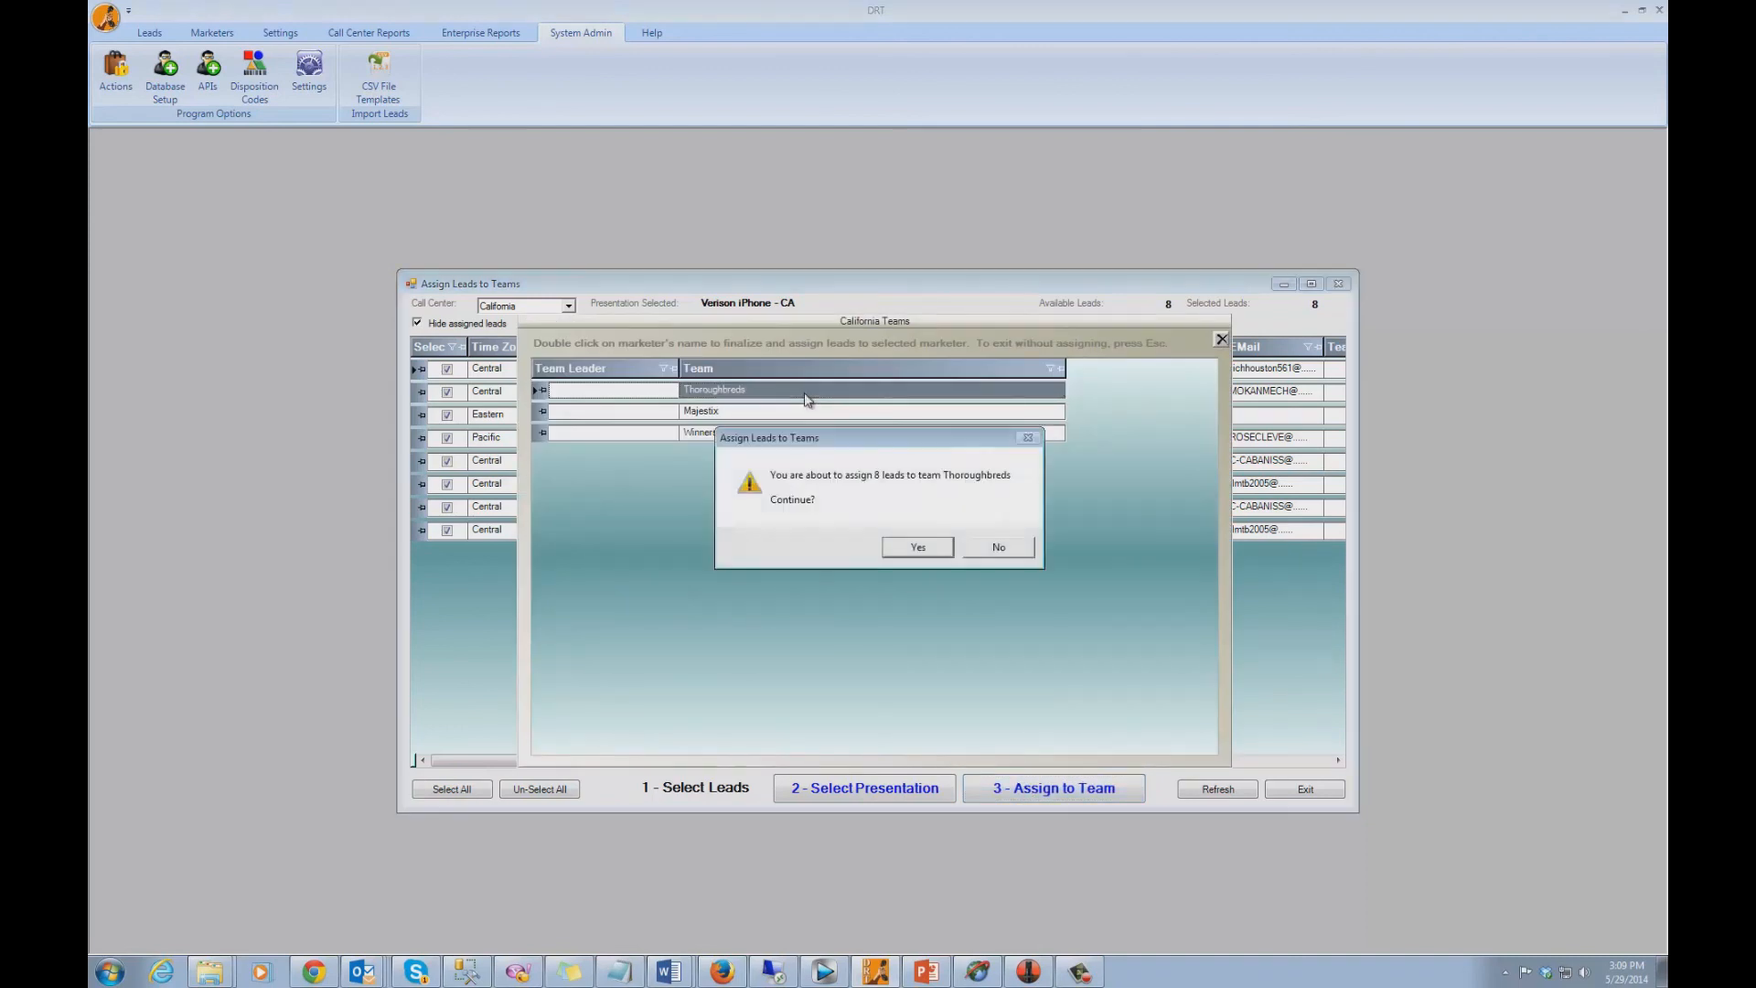
click(918, 546)
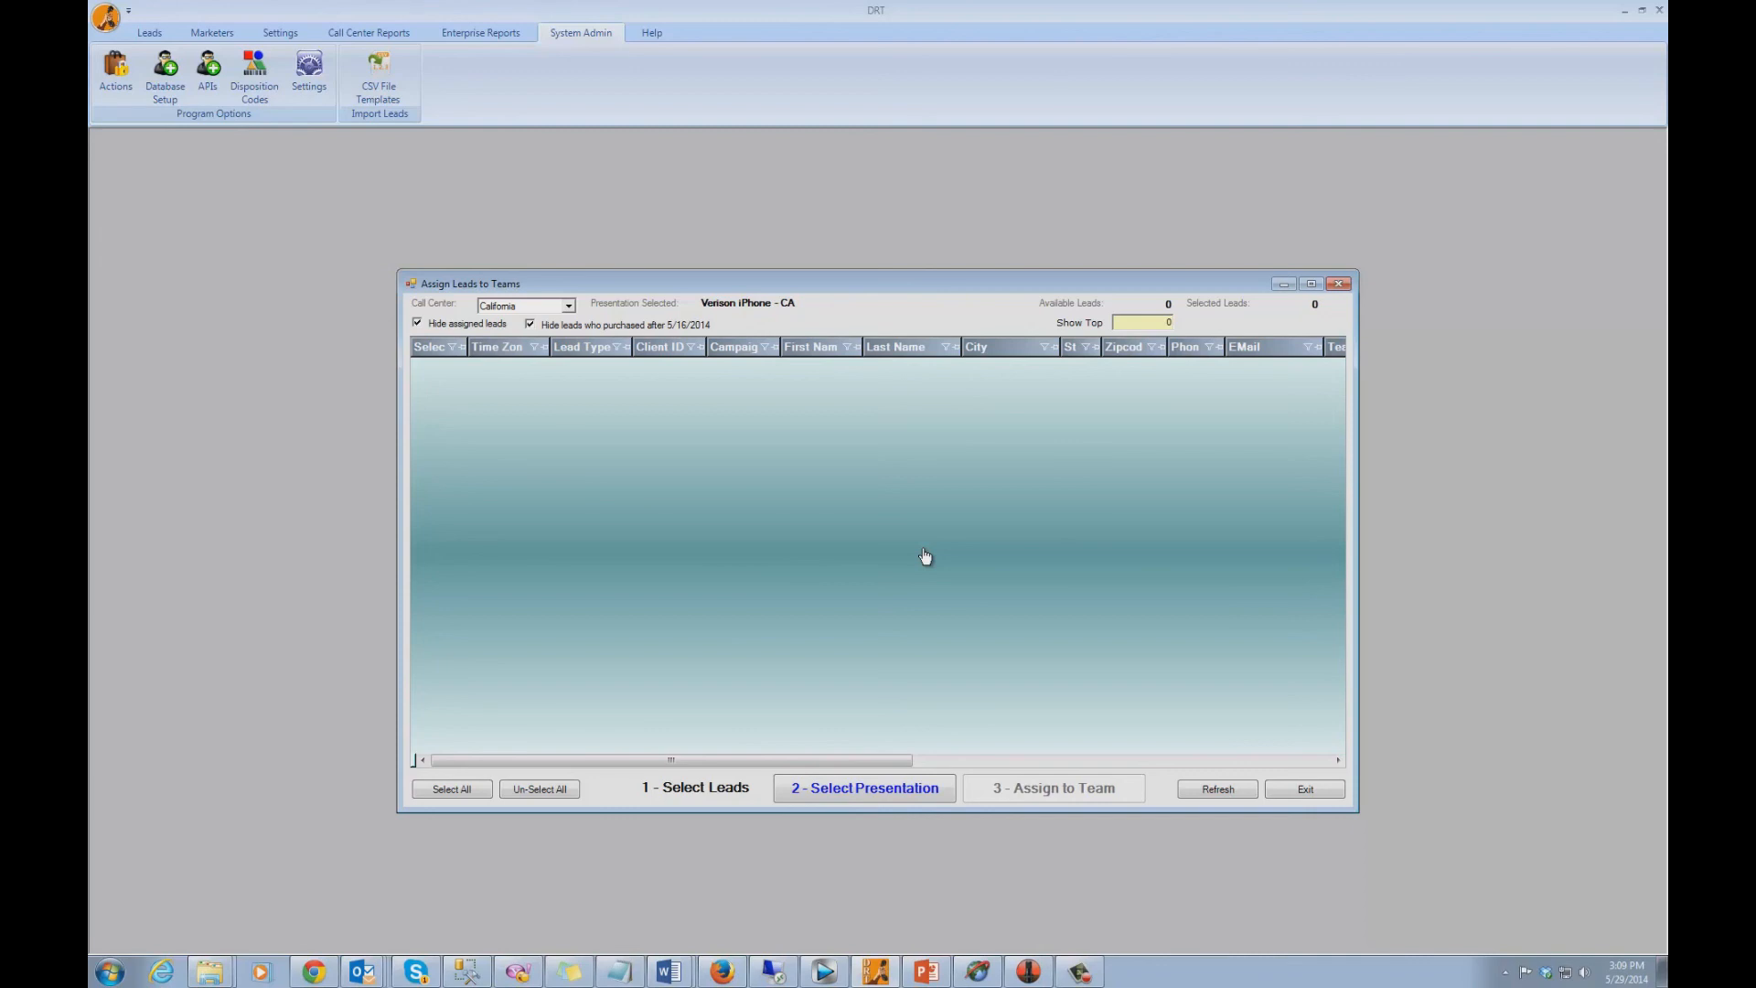
click(1308, 790)
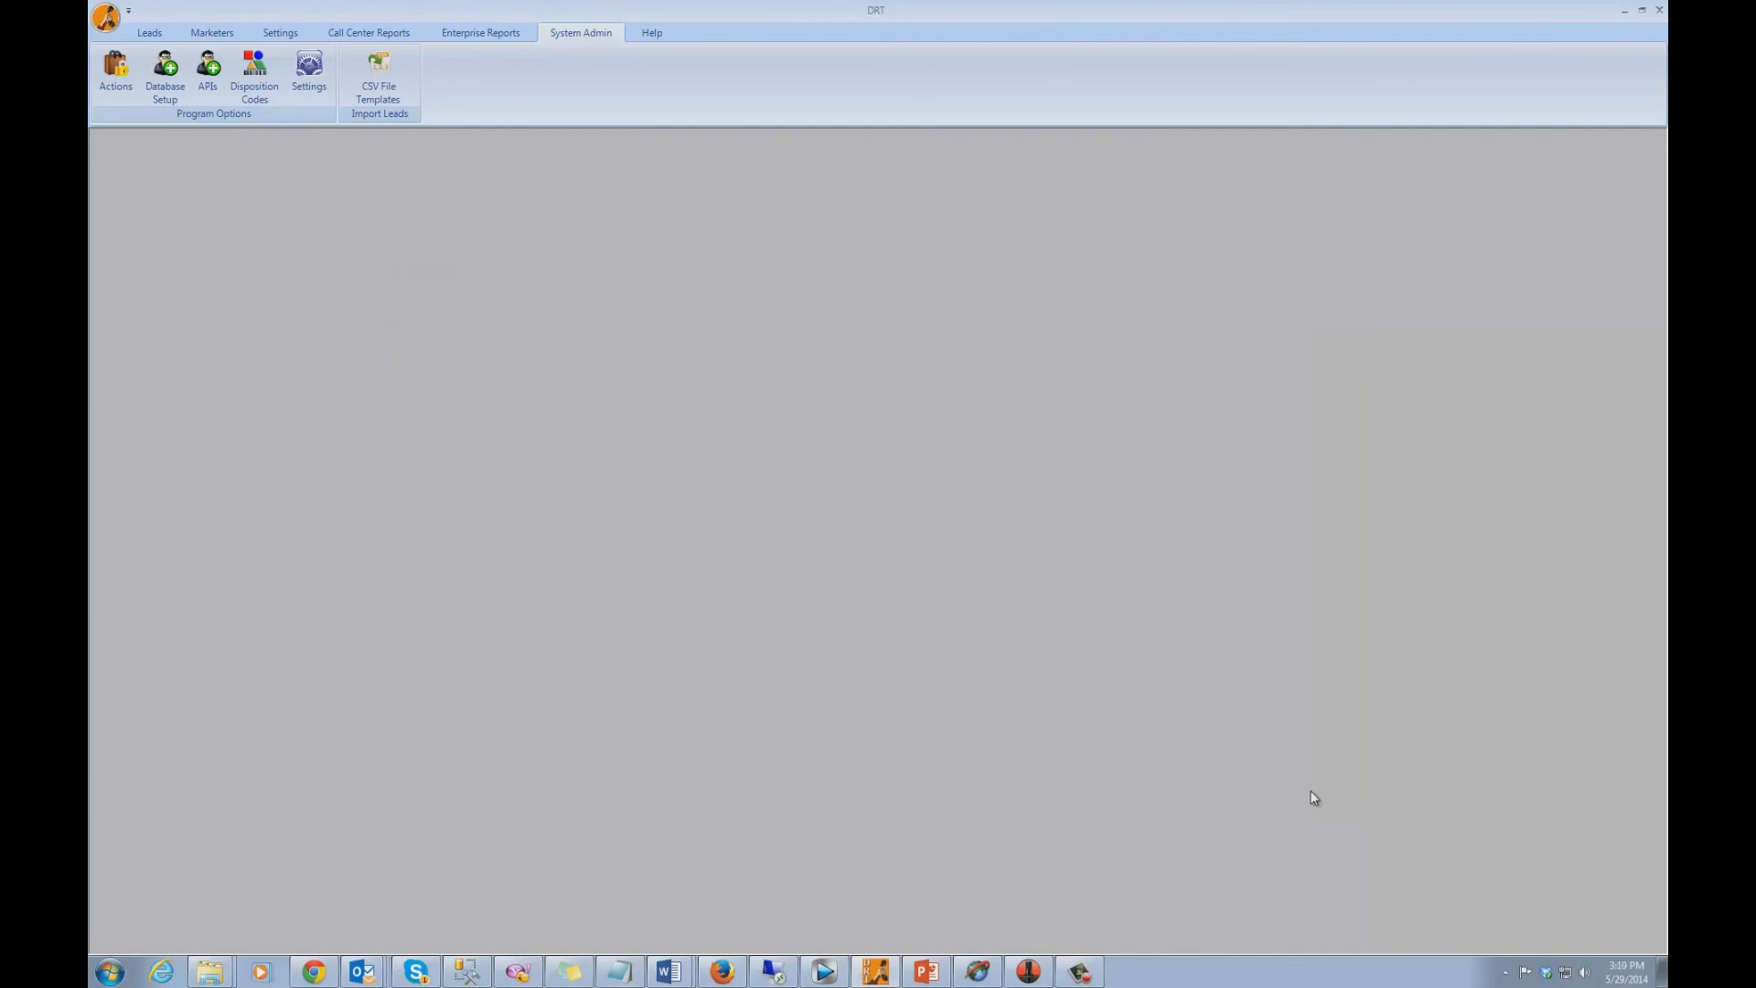